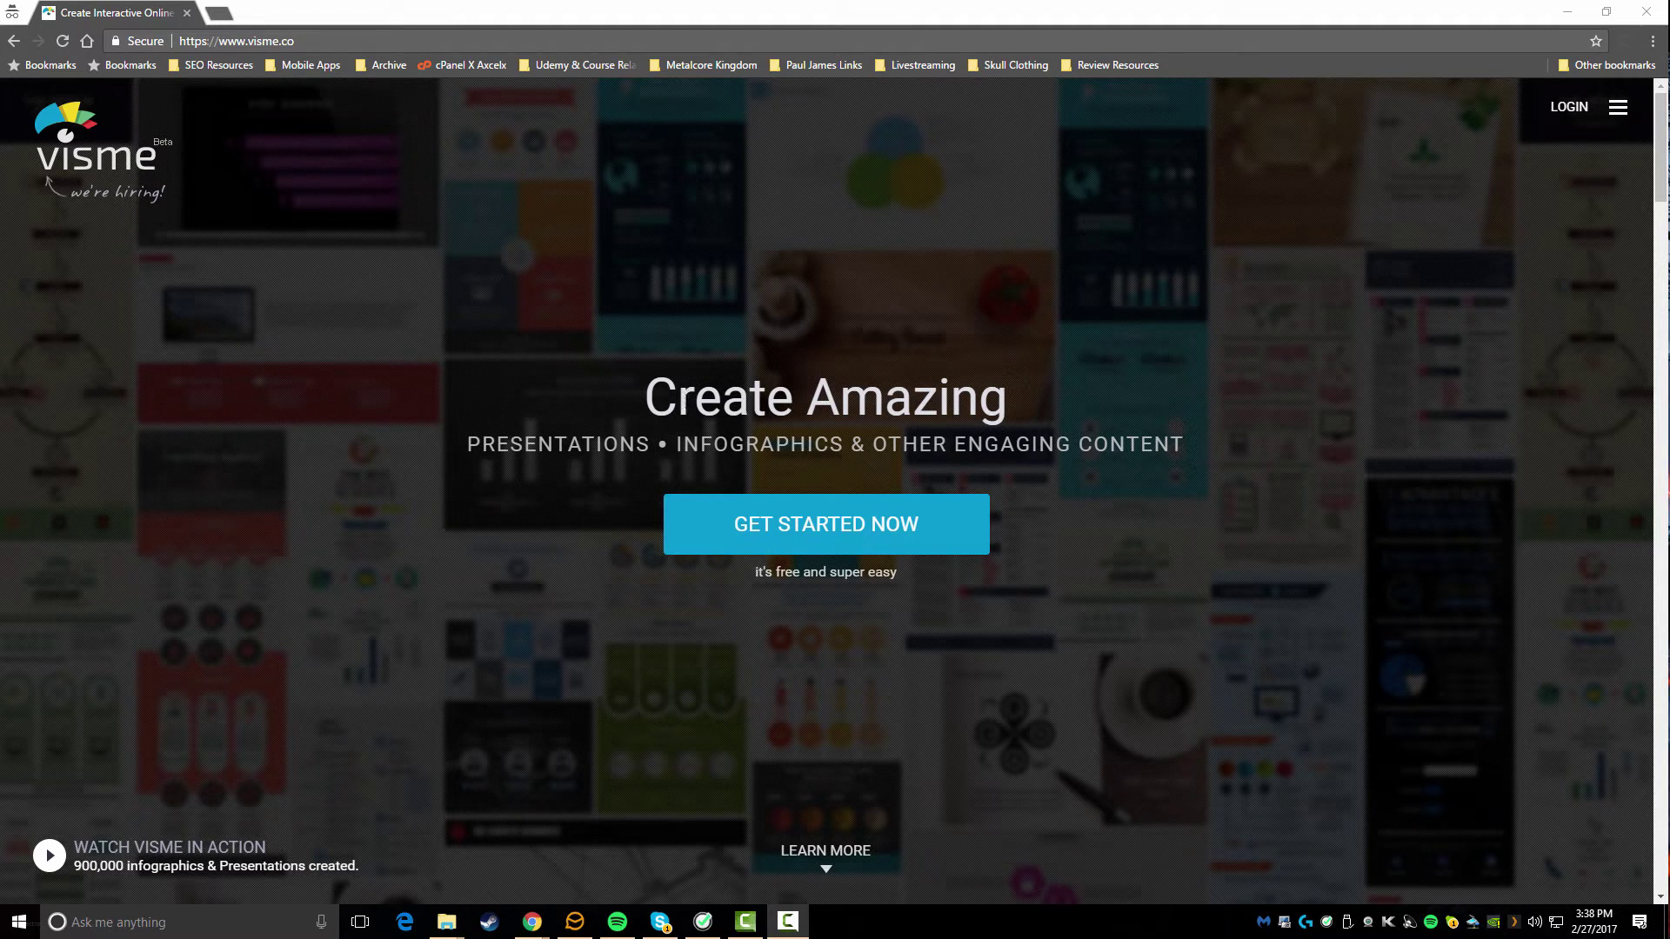
Scroll the Visme homepage down past the hero to the Presentations, Infographics and Reports tiles
scroll(560, 588, down, 5)
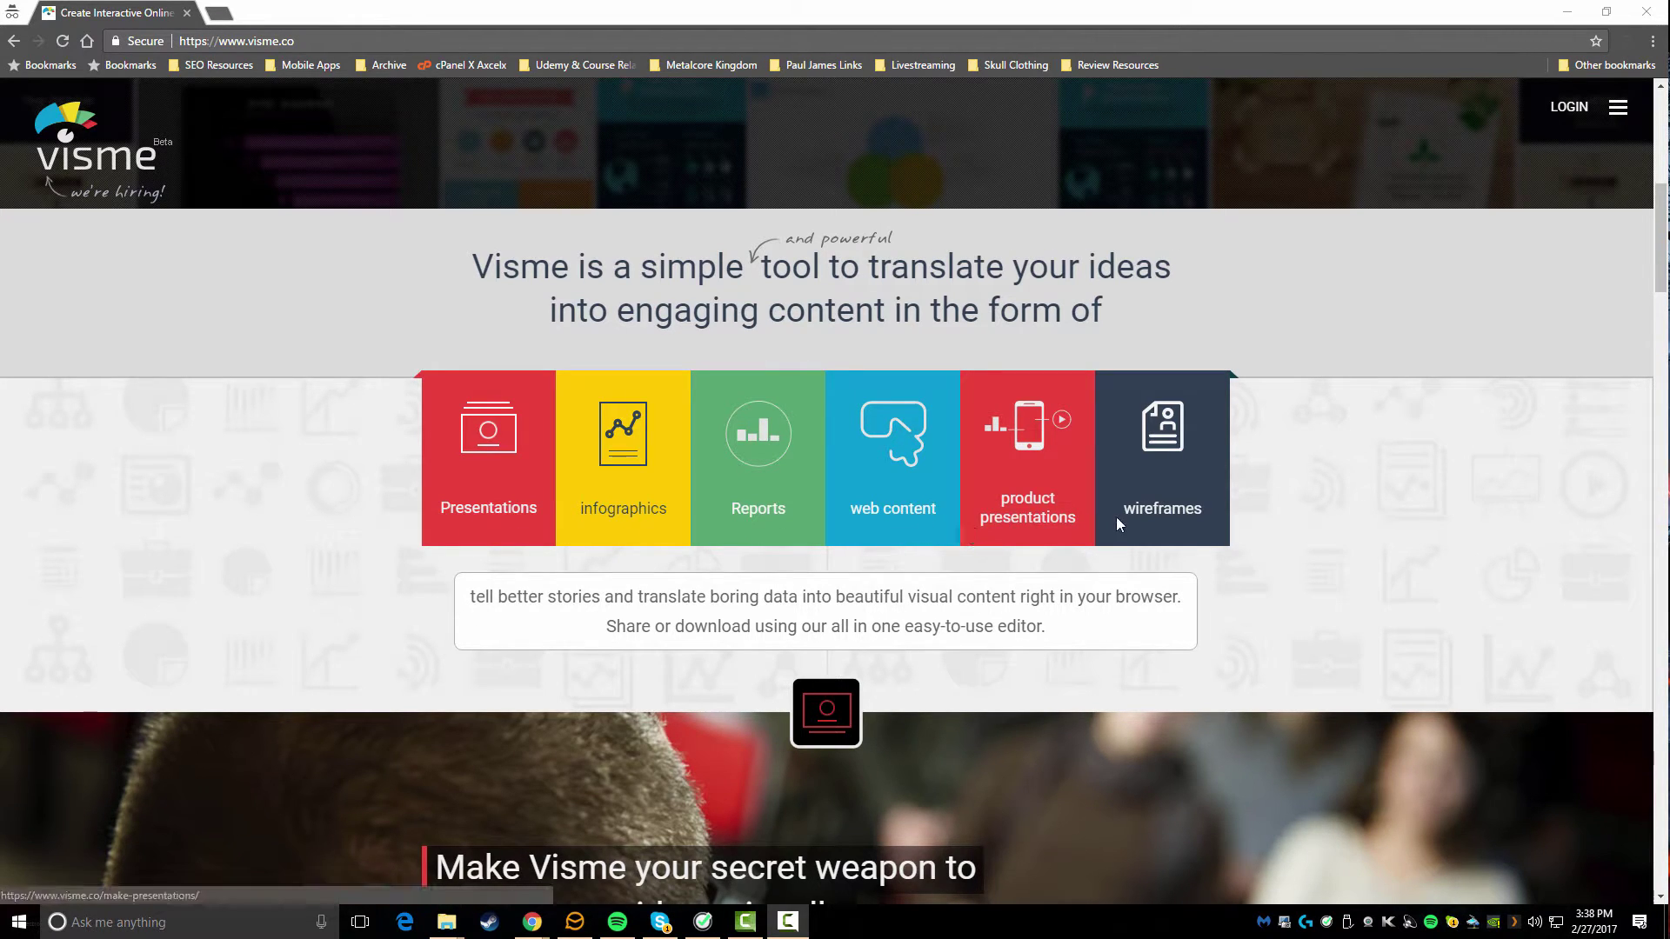
Scroll past the showcase and client logos to the Privacy Control and Great Assets features grid
scroll(629, 683, down, 4)
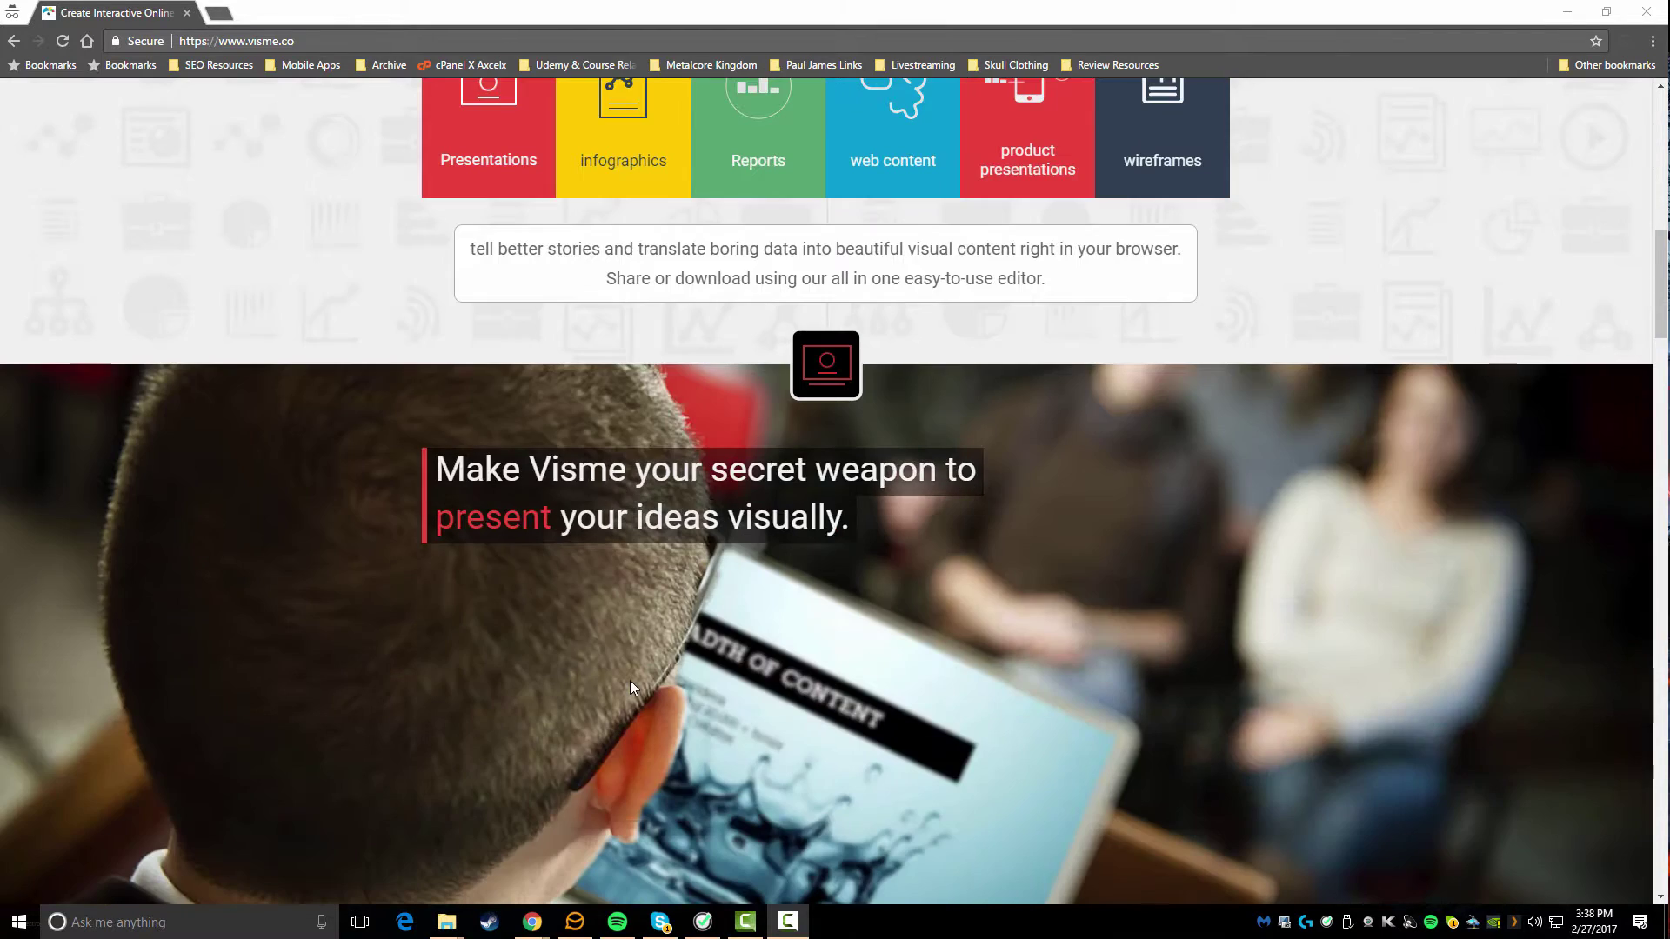
scroll(630, 674, down, 3)
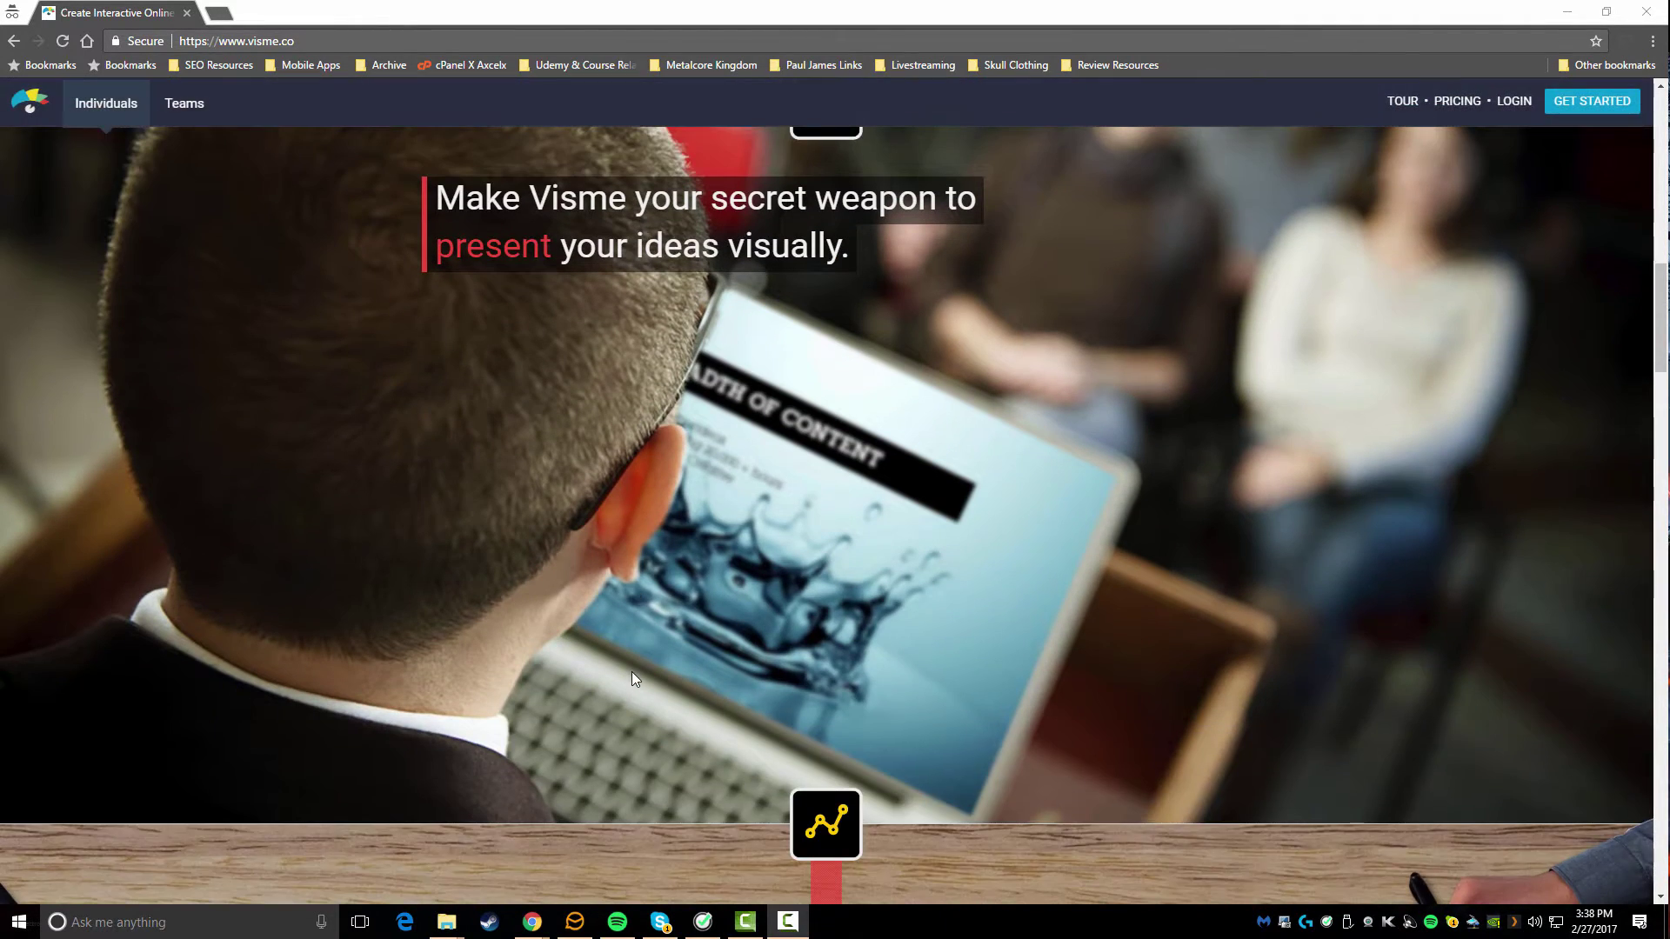
scroll(696, 601, up, 1)
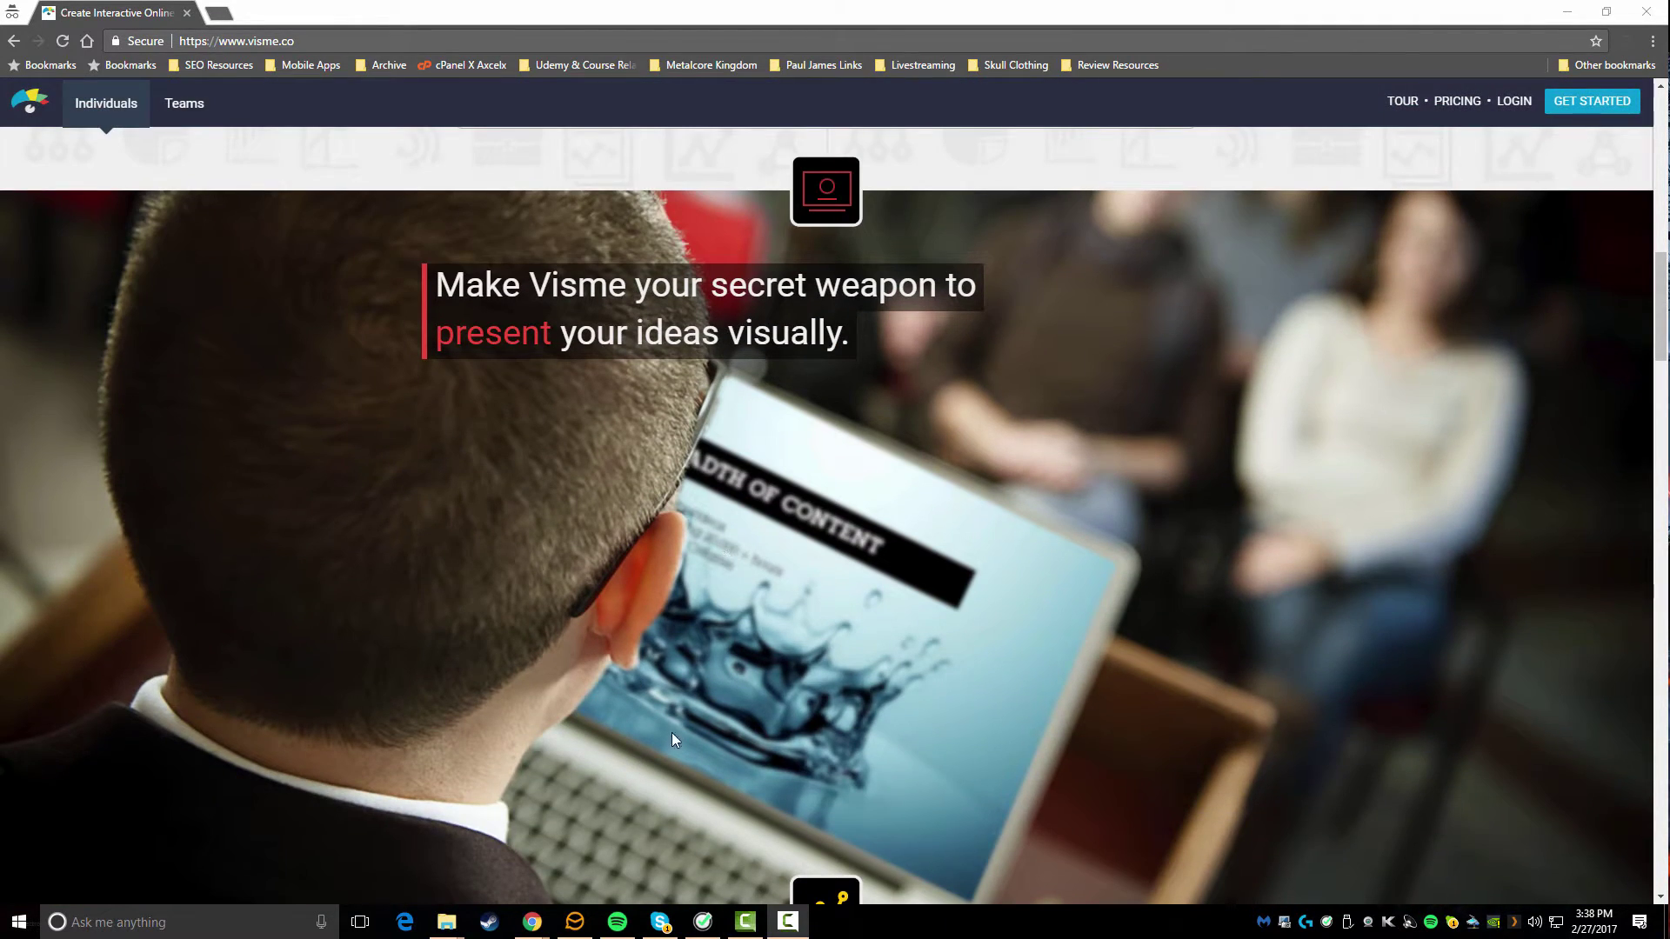
scroll(671, 732, down, 6)
scroll(672, 731, down, 2)
scroll(673, 727, down, 2)
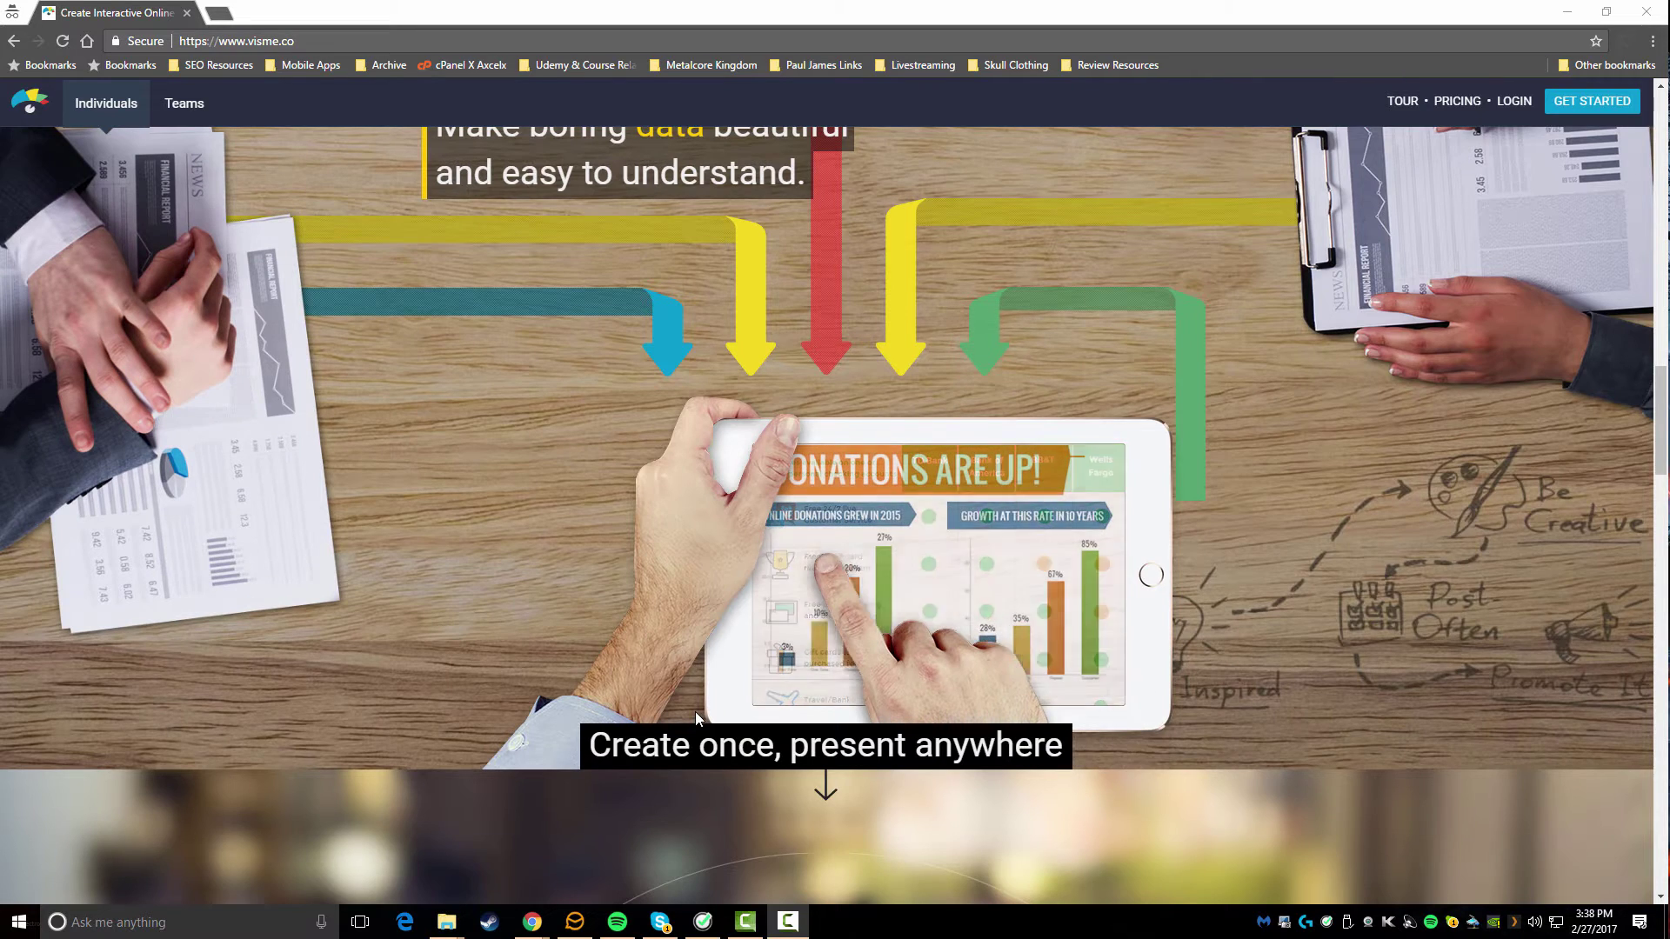
scroll(696, 711, up, 1)
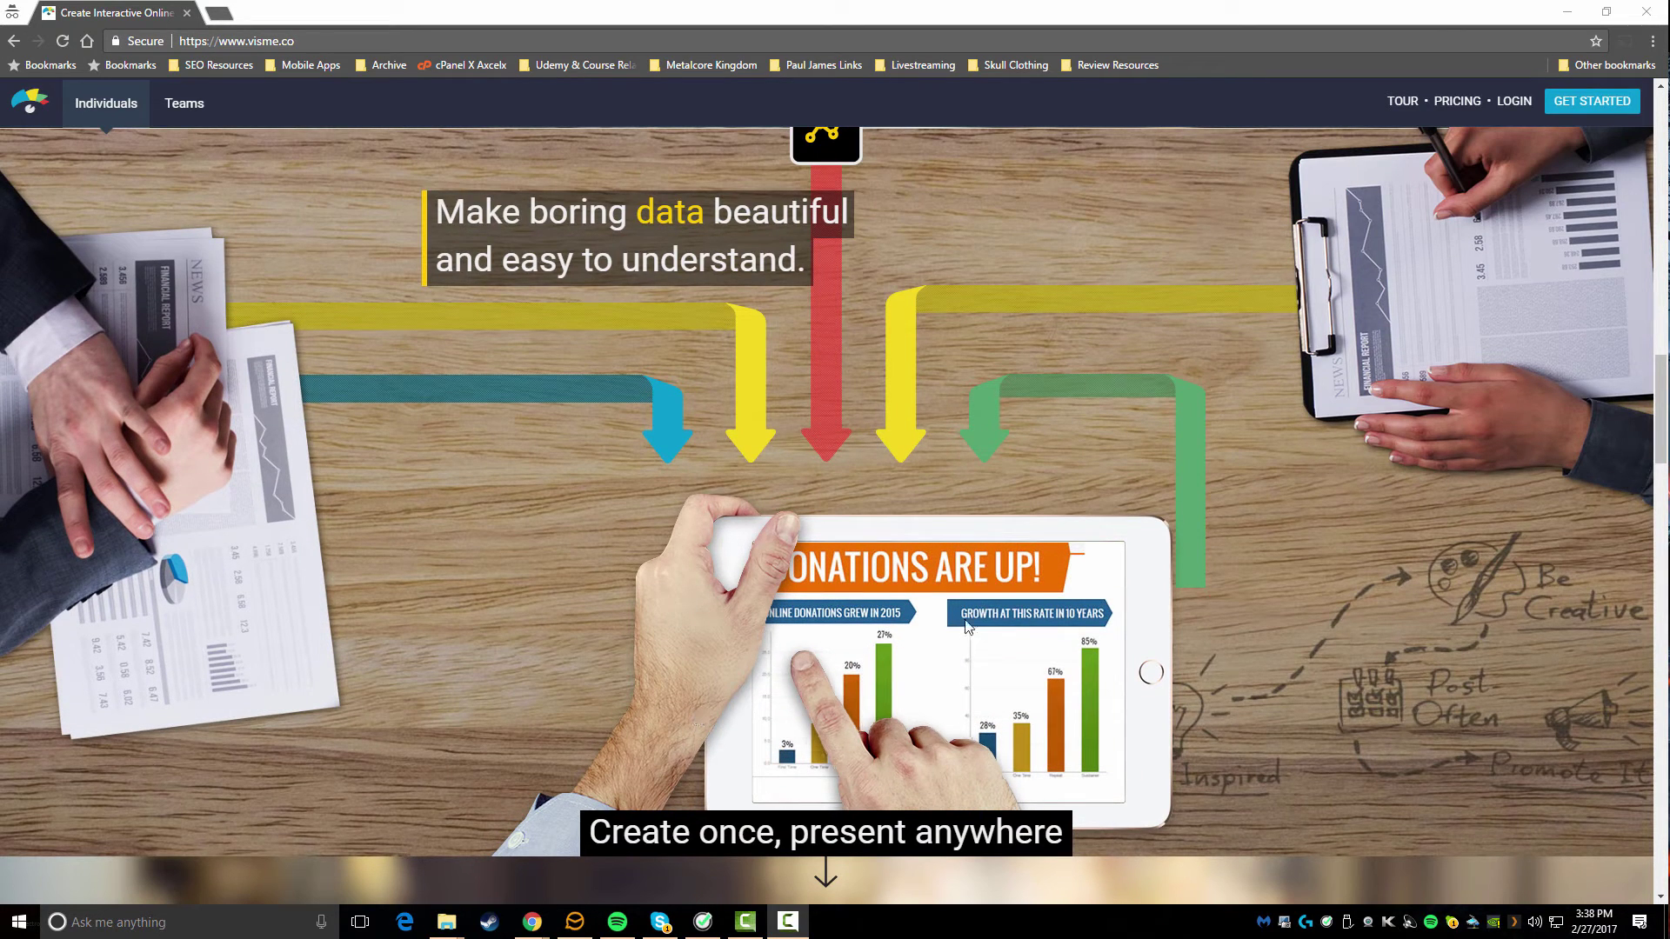
scroll(656, 713, down, 6)
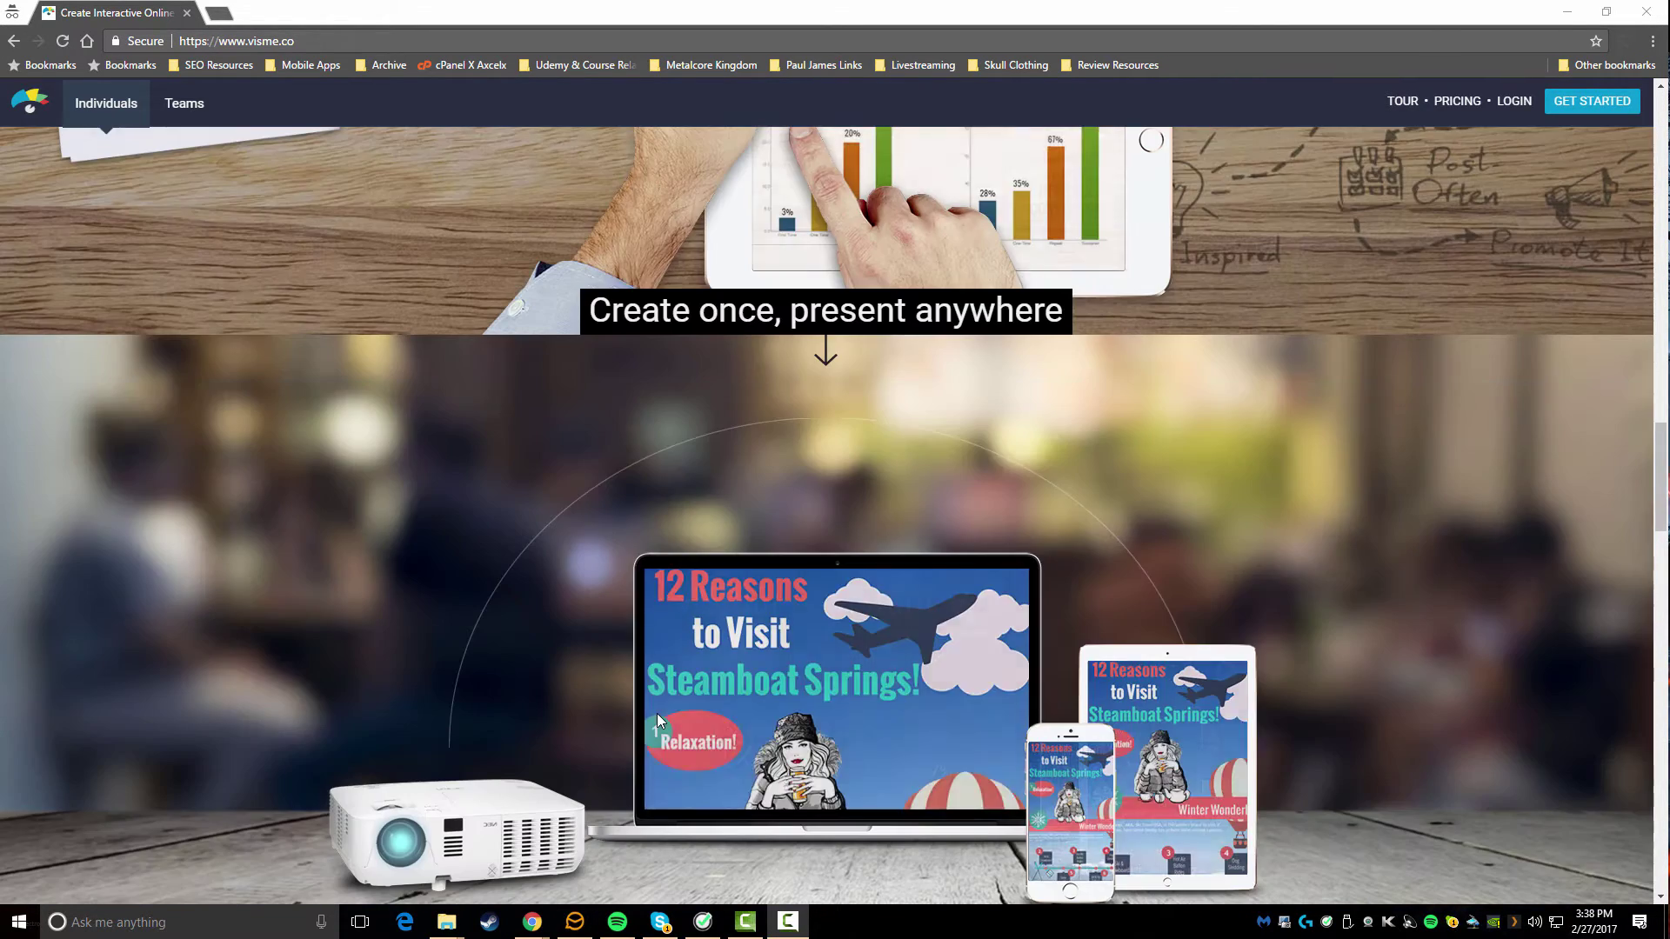
scroll(656, 711, down, 2)
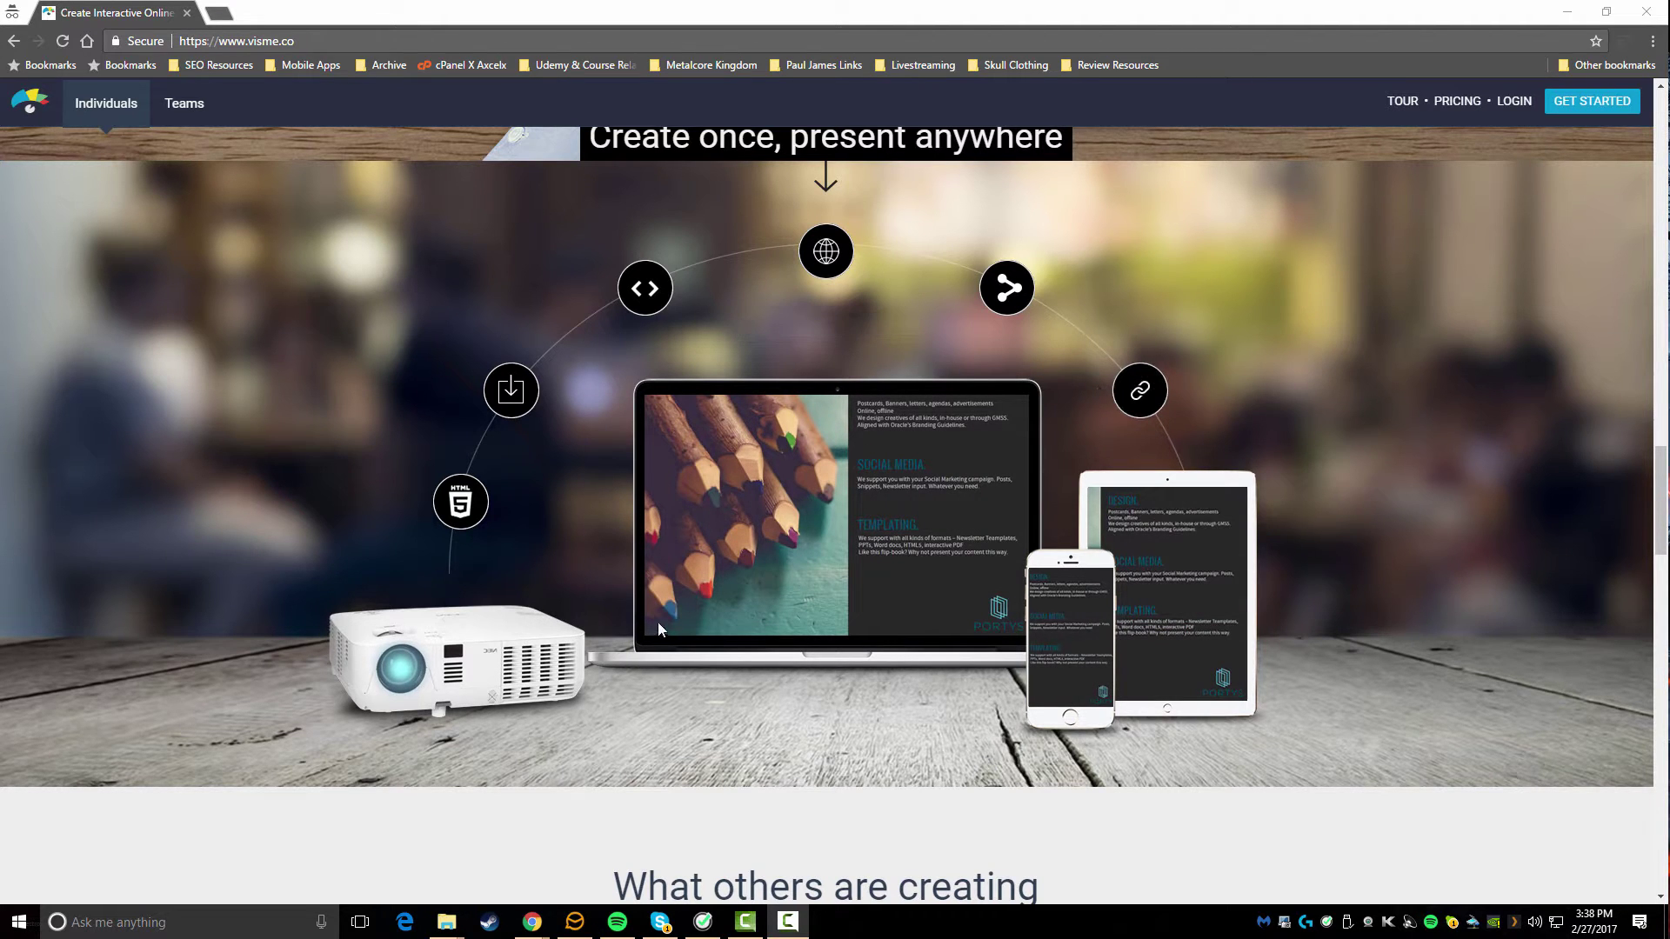
scroll(657, 623, down, 10)
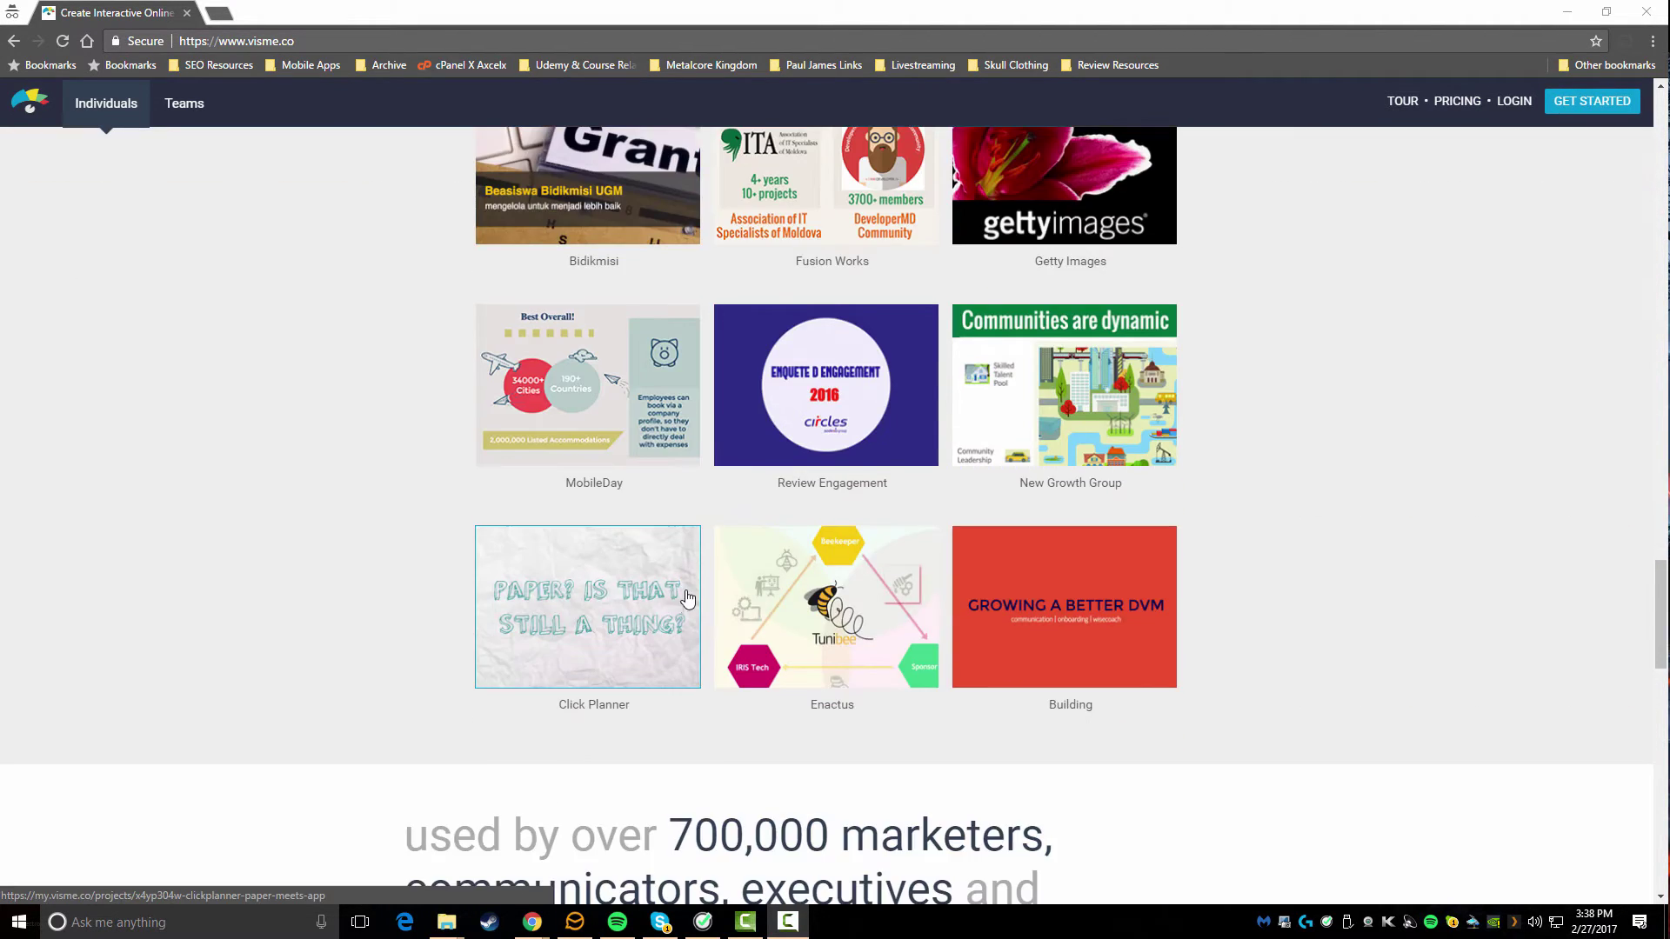
scroll(688, 599, up, 2)
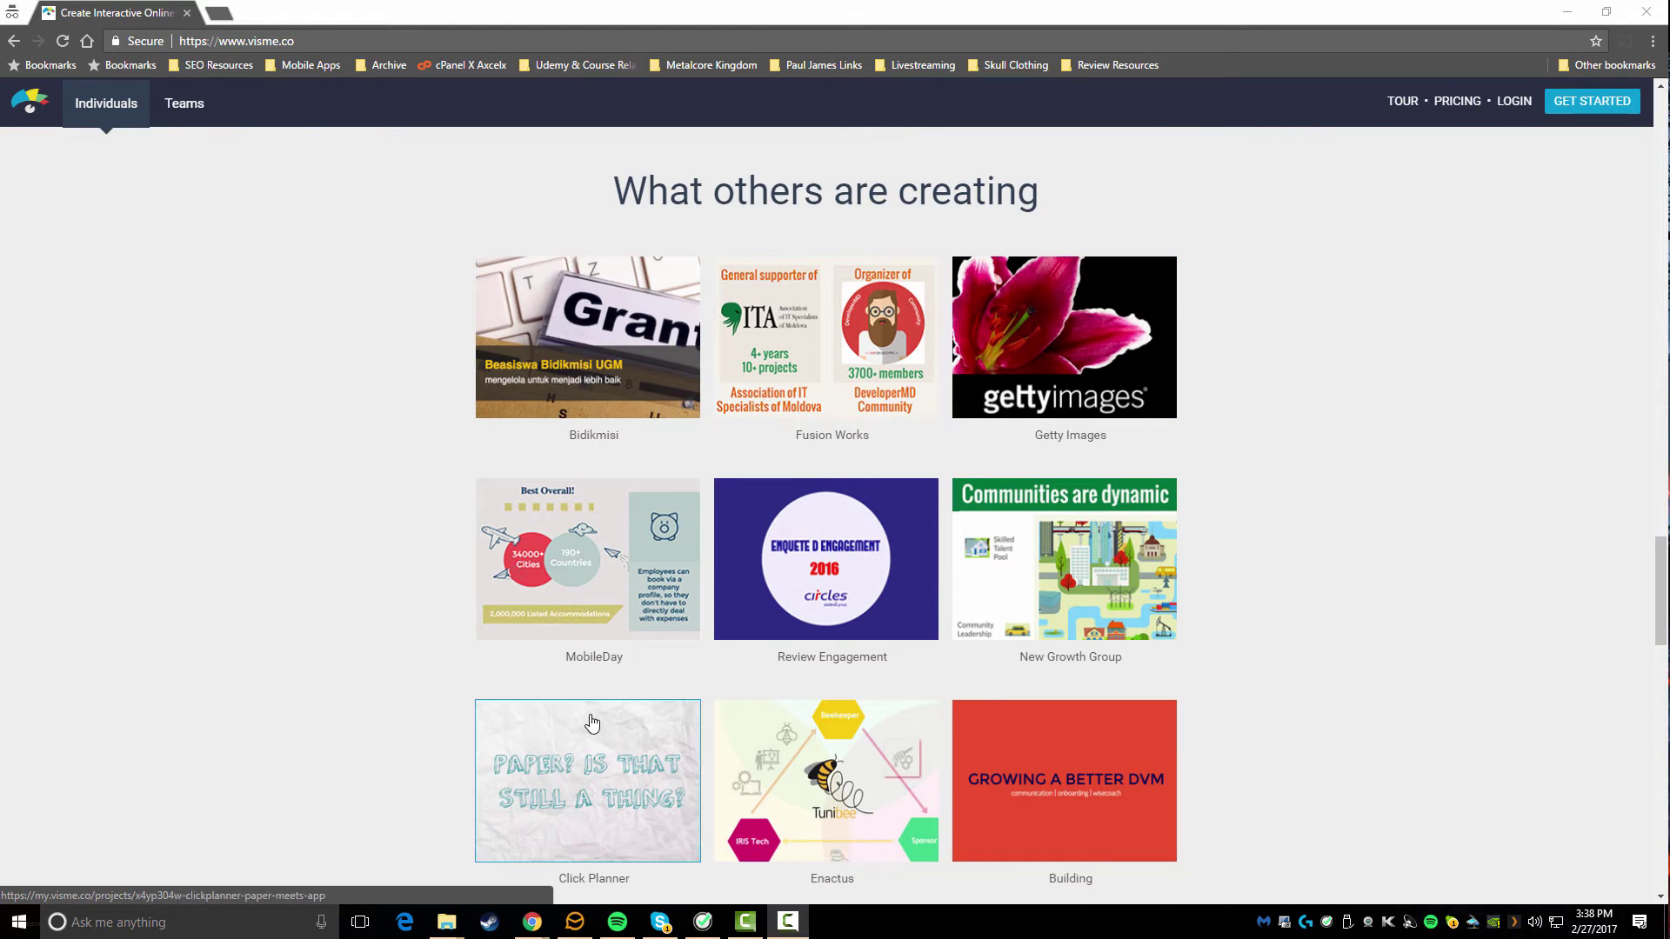
scroll(461, 647, down, 3)
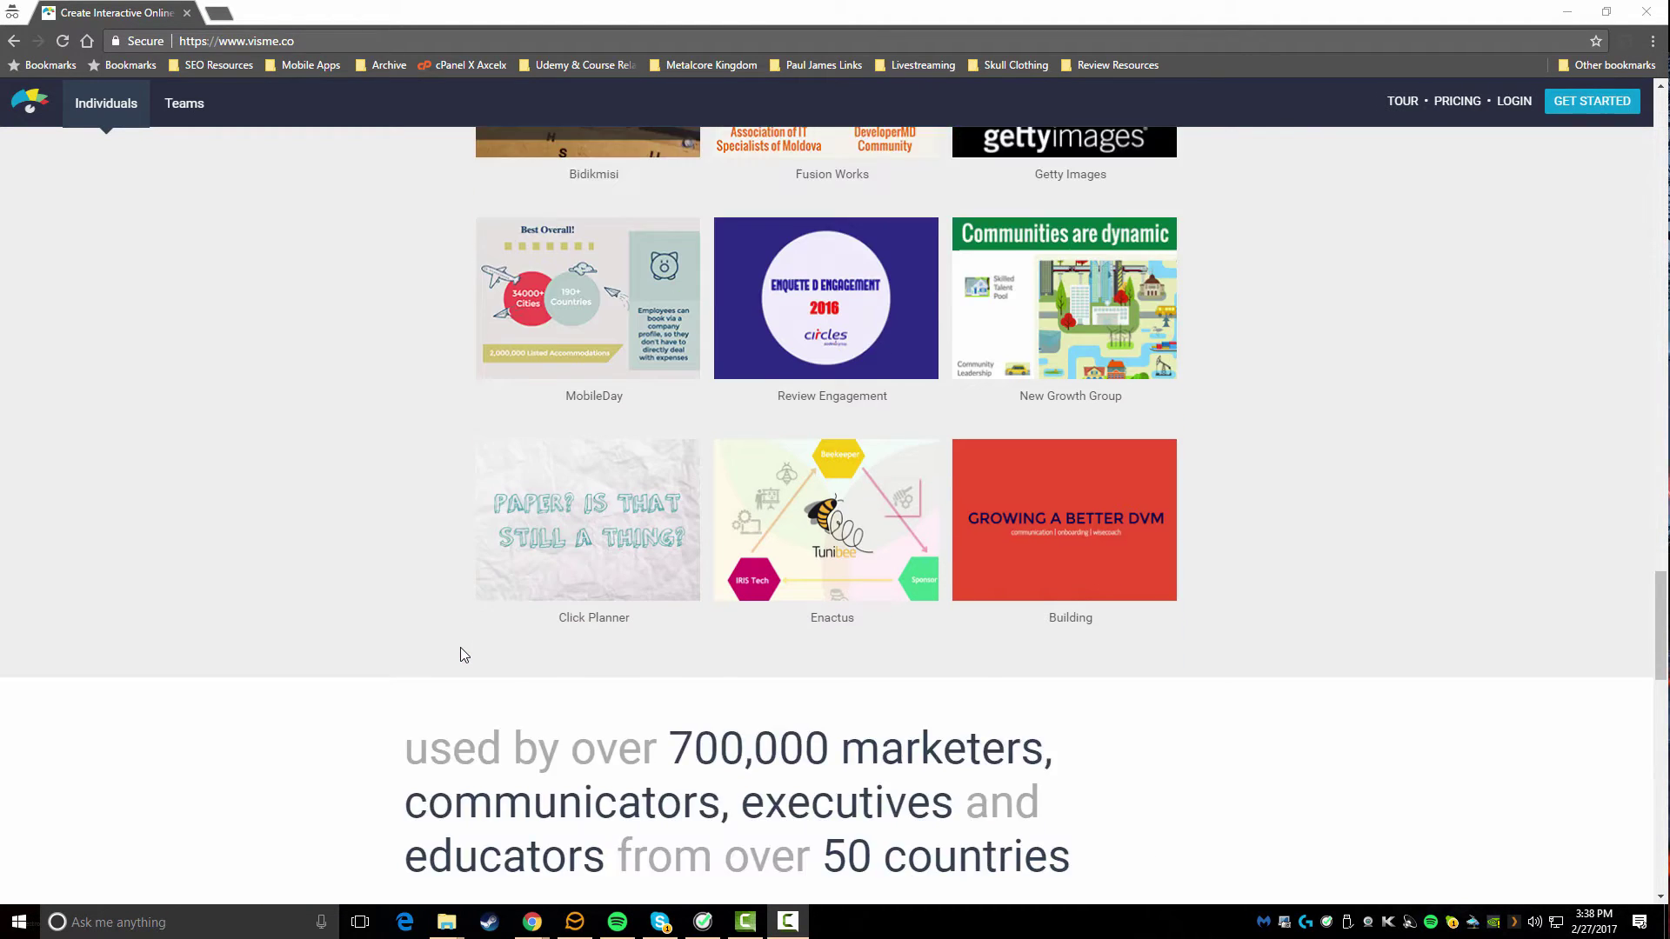
scroll(461, 653, down, 3)
scroll(464, 649, down, 2)
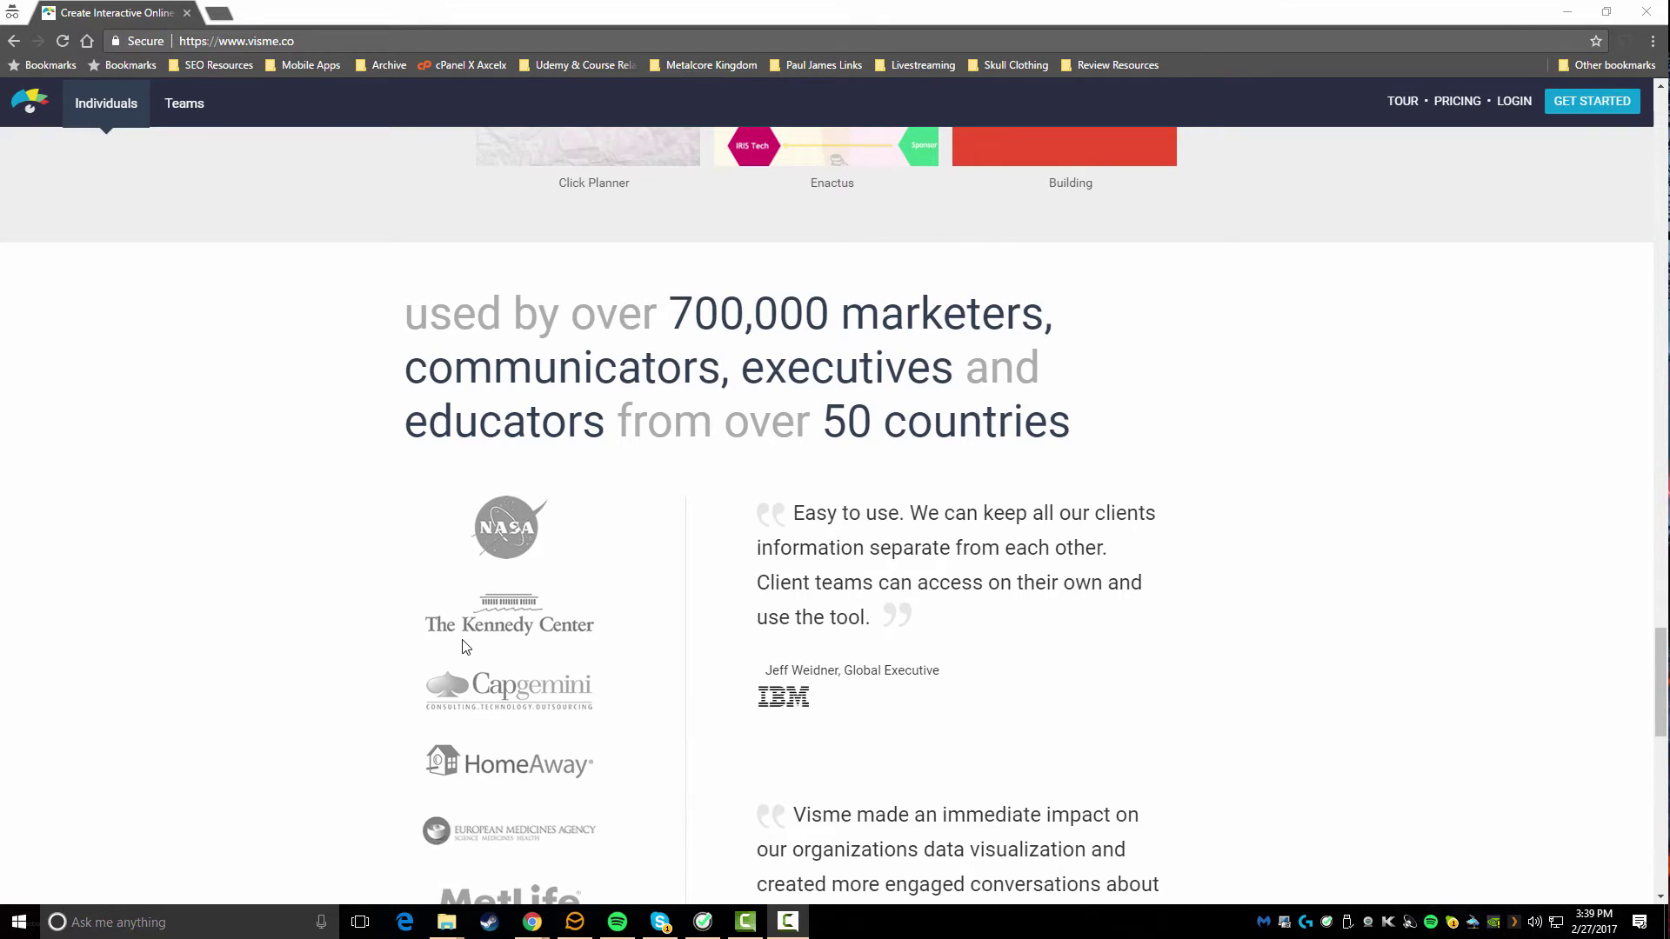
scroll(462, 639, down, 8)
scroll(462, 639, down, 4)
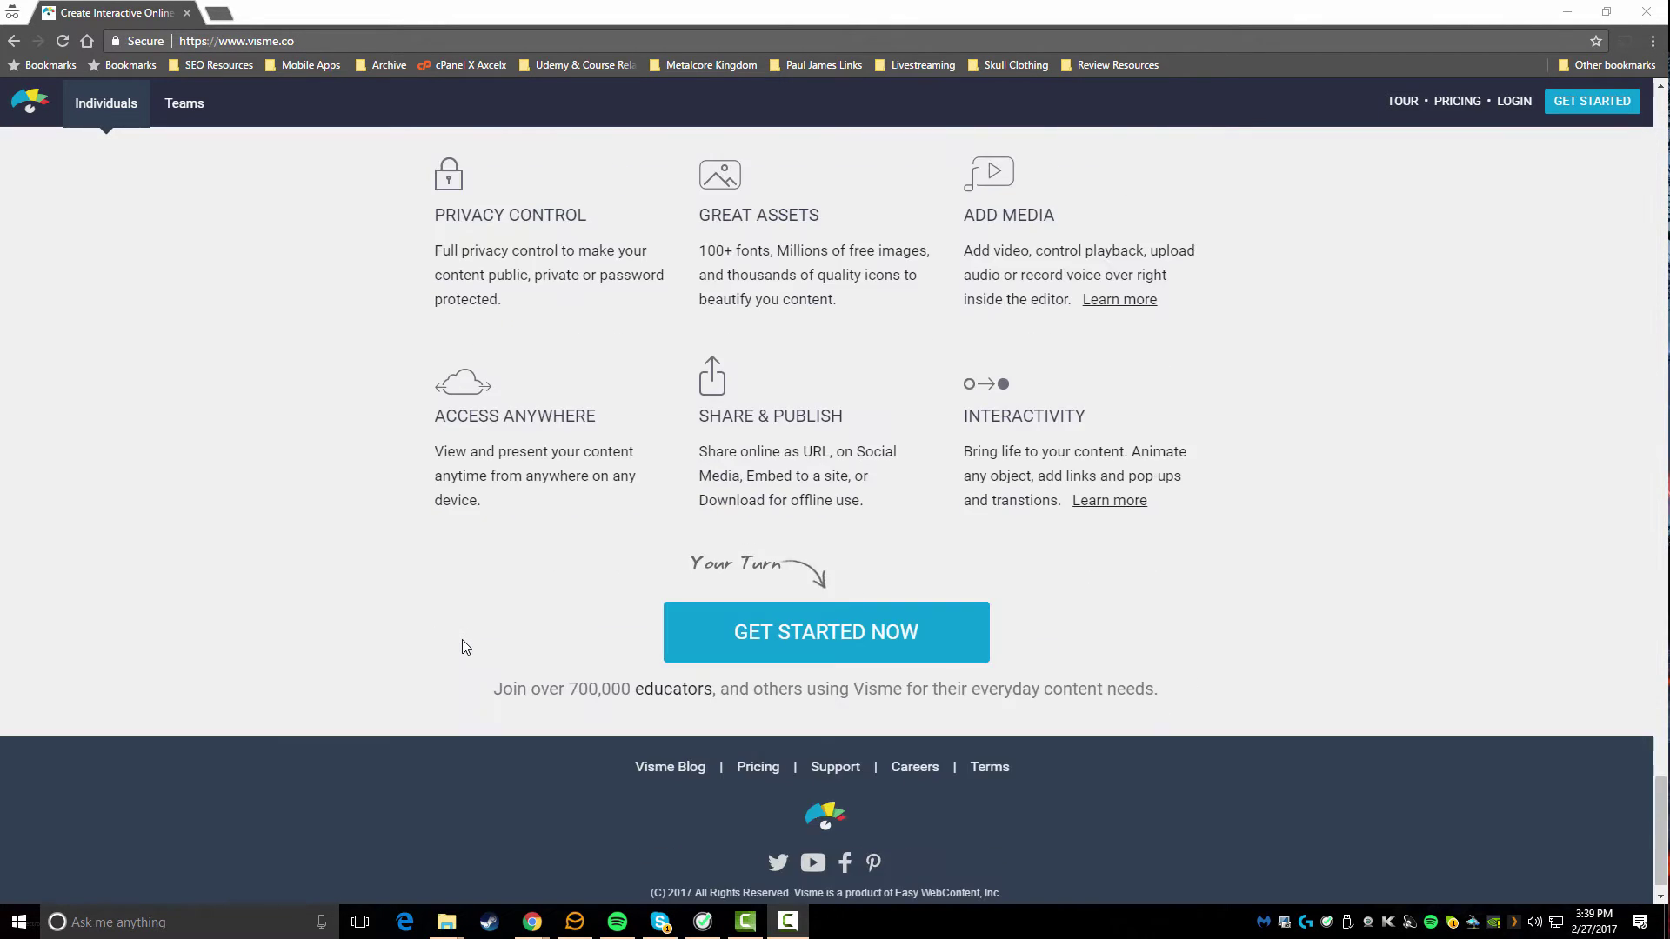
Scroll the homepage to the footer containing the Pricing link
scroll(461, 641, up, 1)
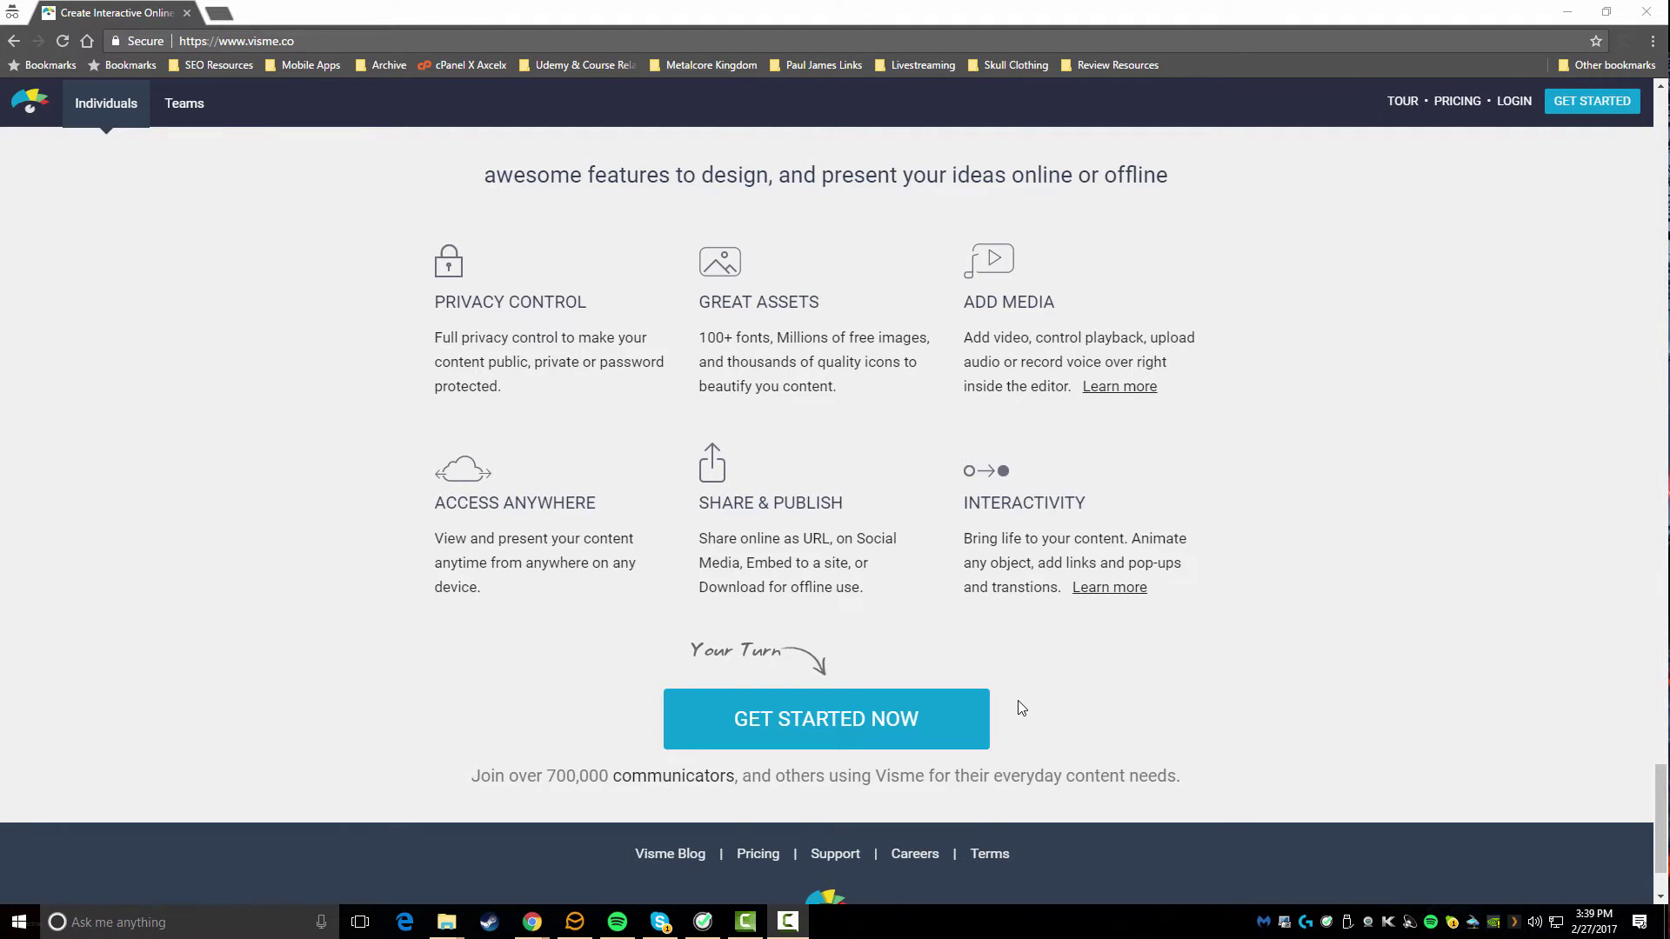
scroll(1018, 703, down, 2)
Open Pricing and highlight the Basic plan's Projects, charts and widgets, and Public Projects limits
click(758, 733)
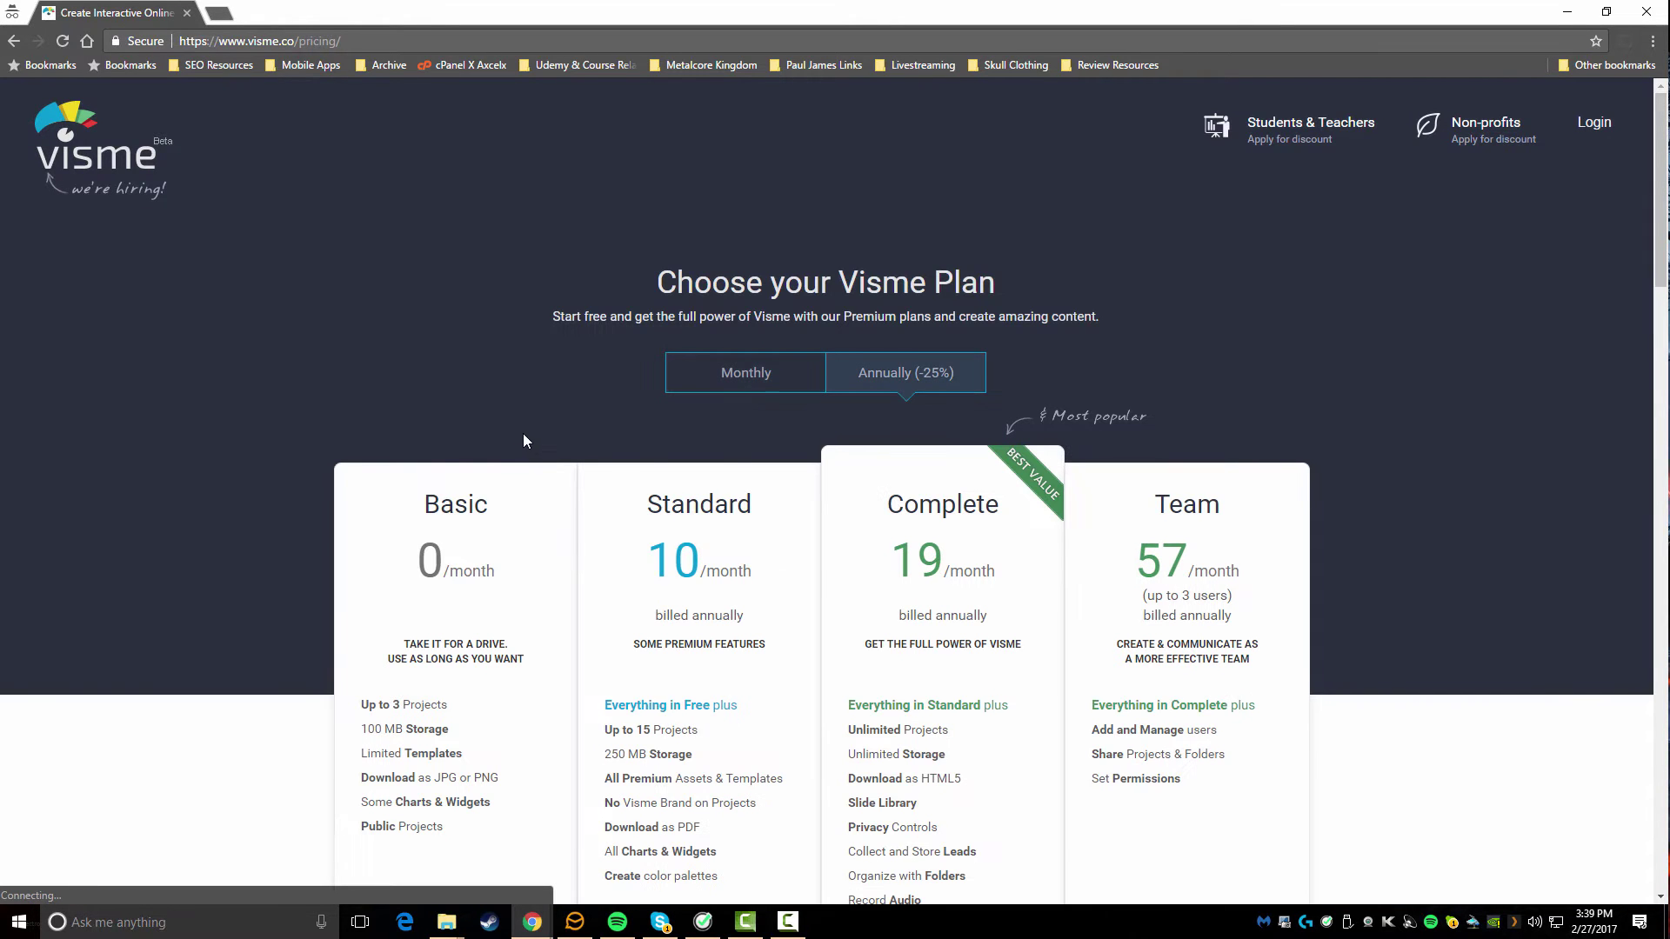
scroll(520, 442, down, 2)
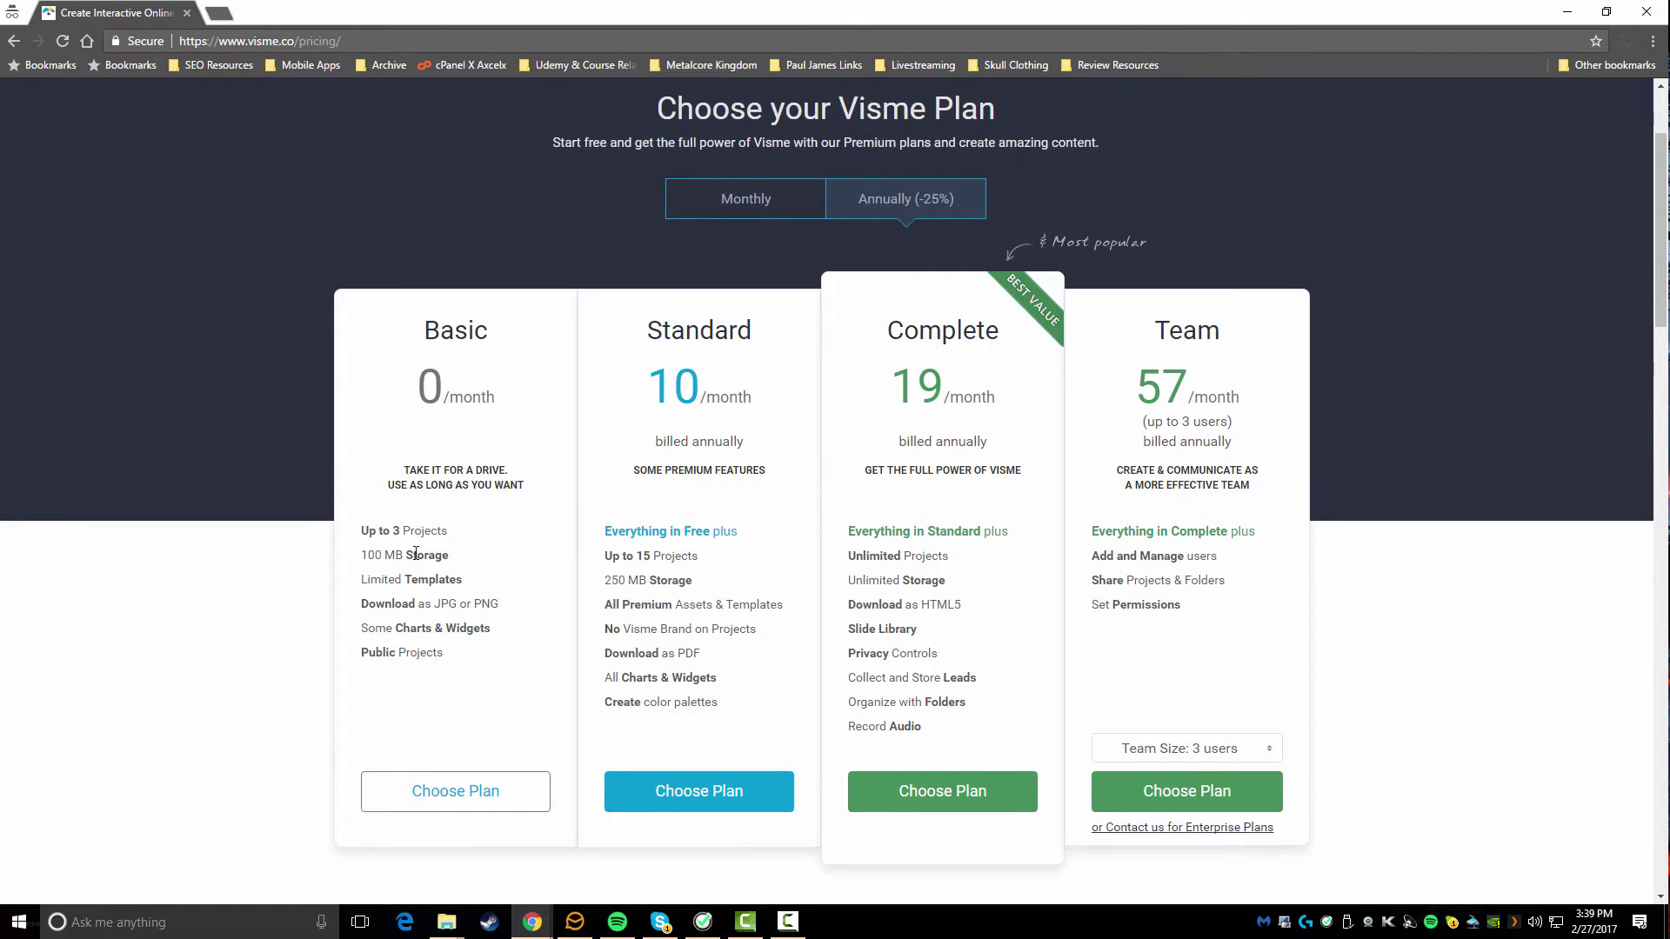
drag(448, 526, 406, 526)
drag(396, 629, 492, 628)
drag(364, 657, 445, 672)
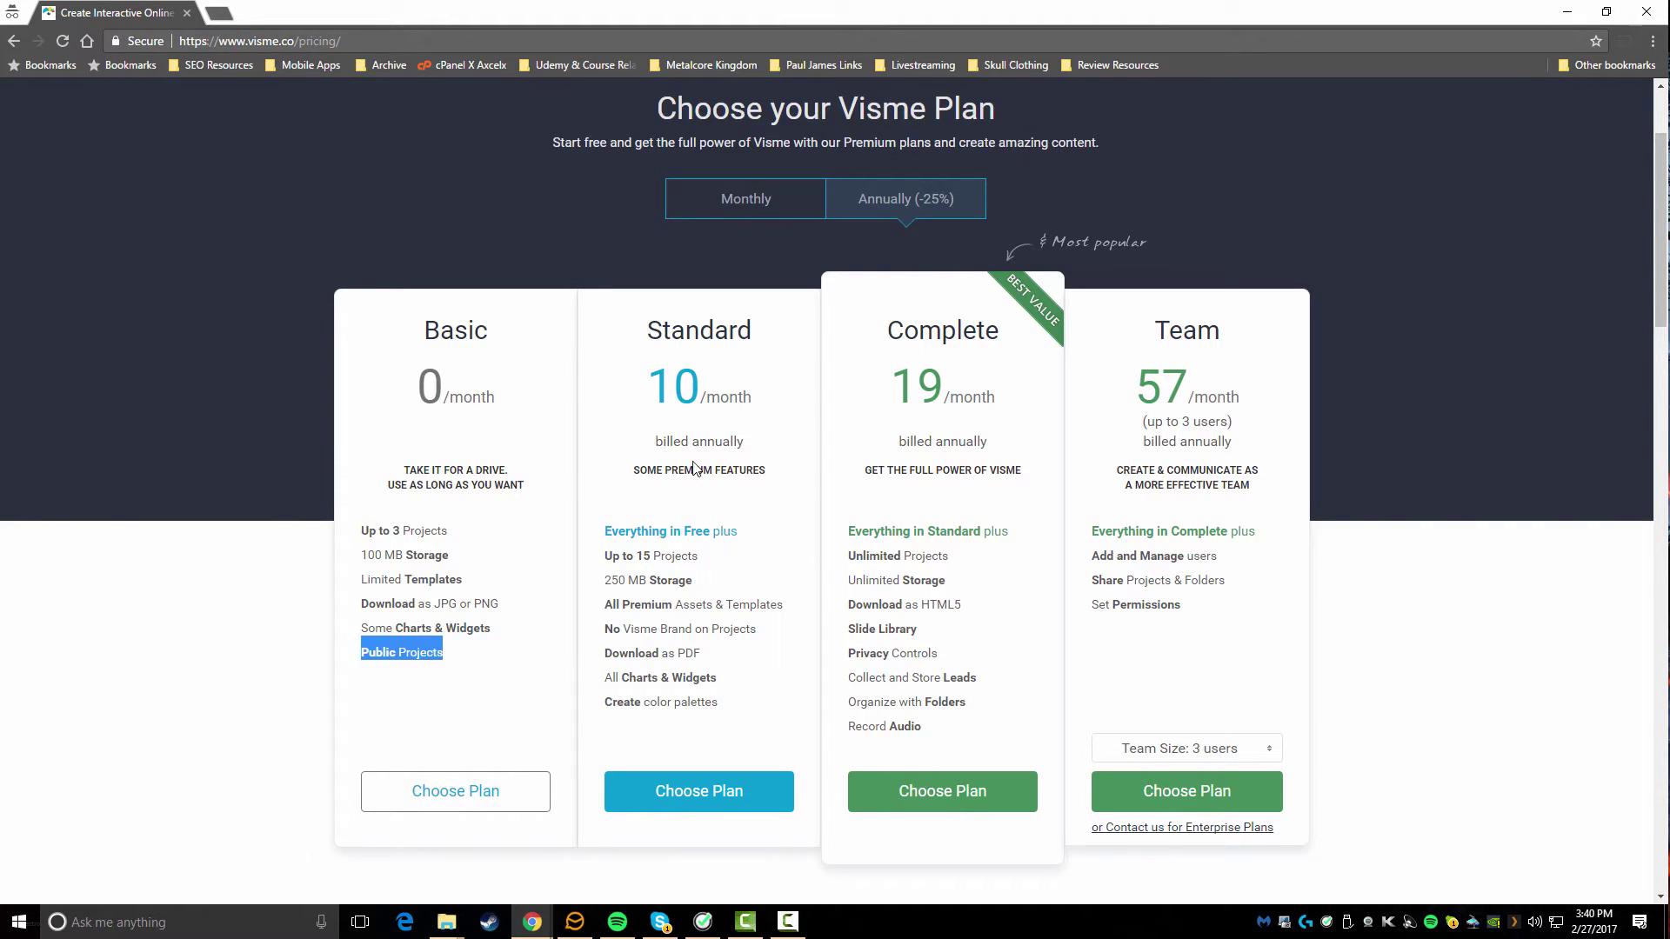
Highlight the Standard plan's billed-annually note and the Complete plan's Leads and Folders features
drag(654, 442, 745, 444)
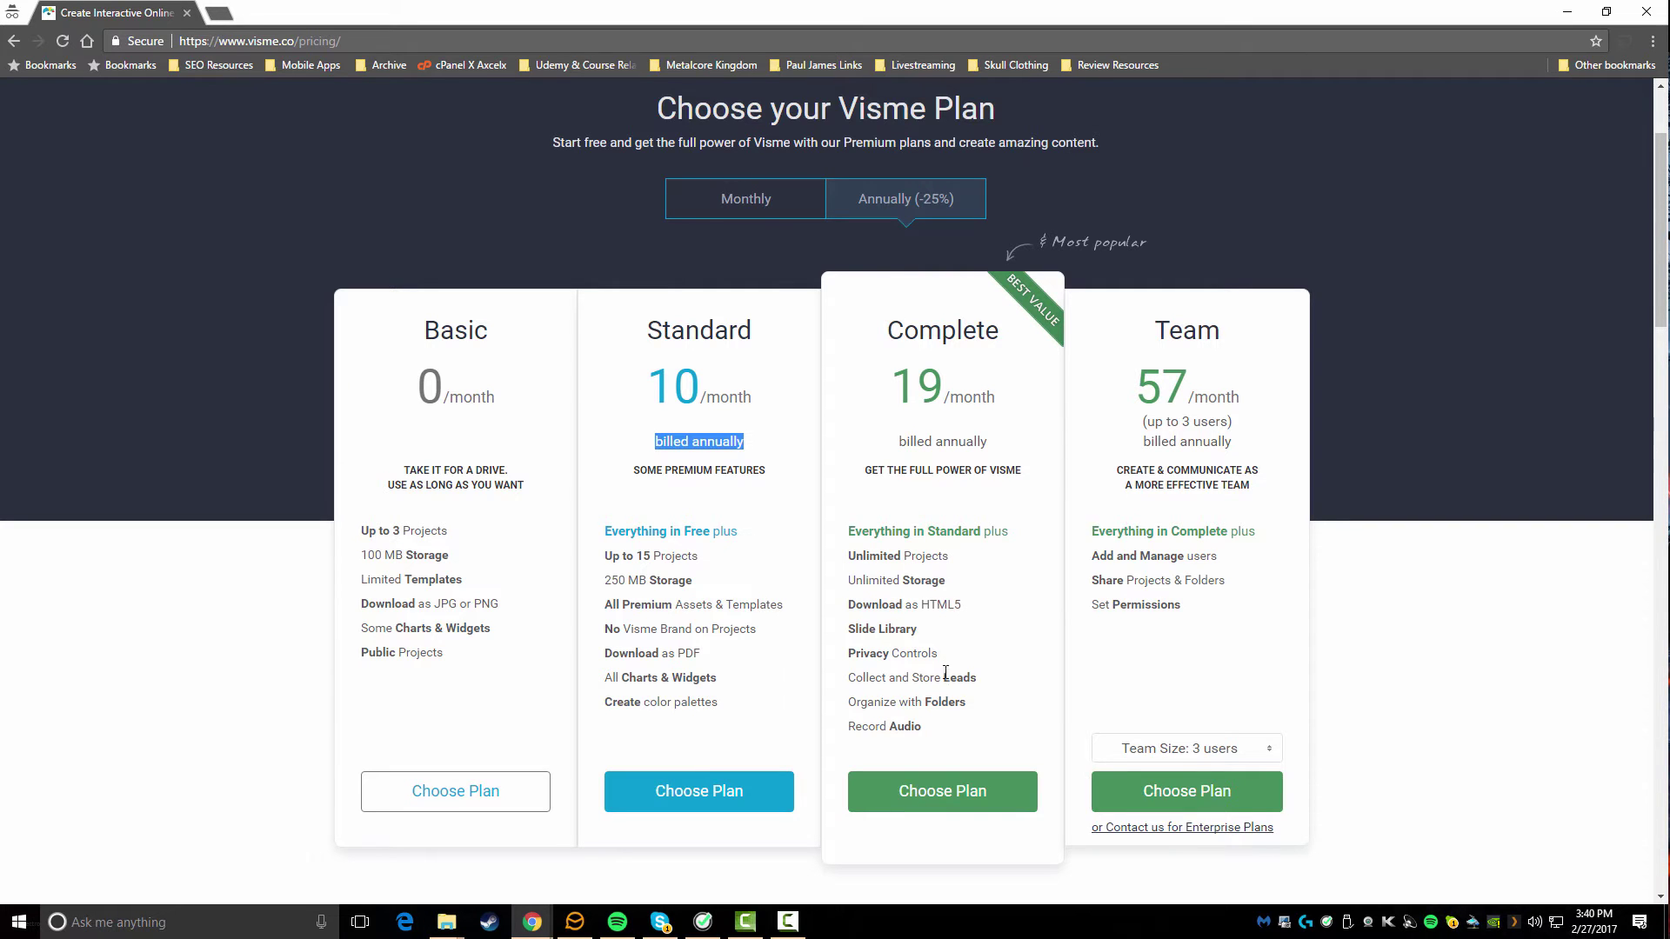
drag(945, 677, 981, 692)
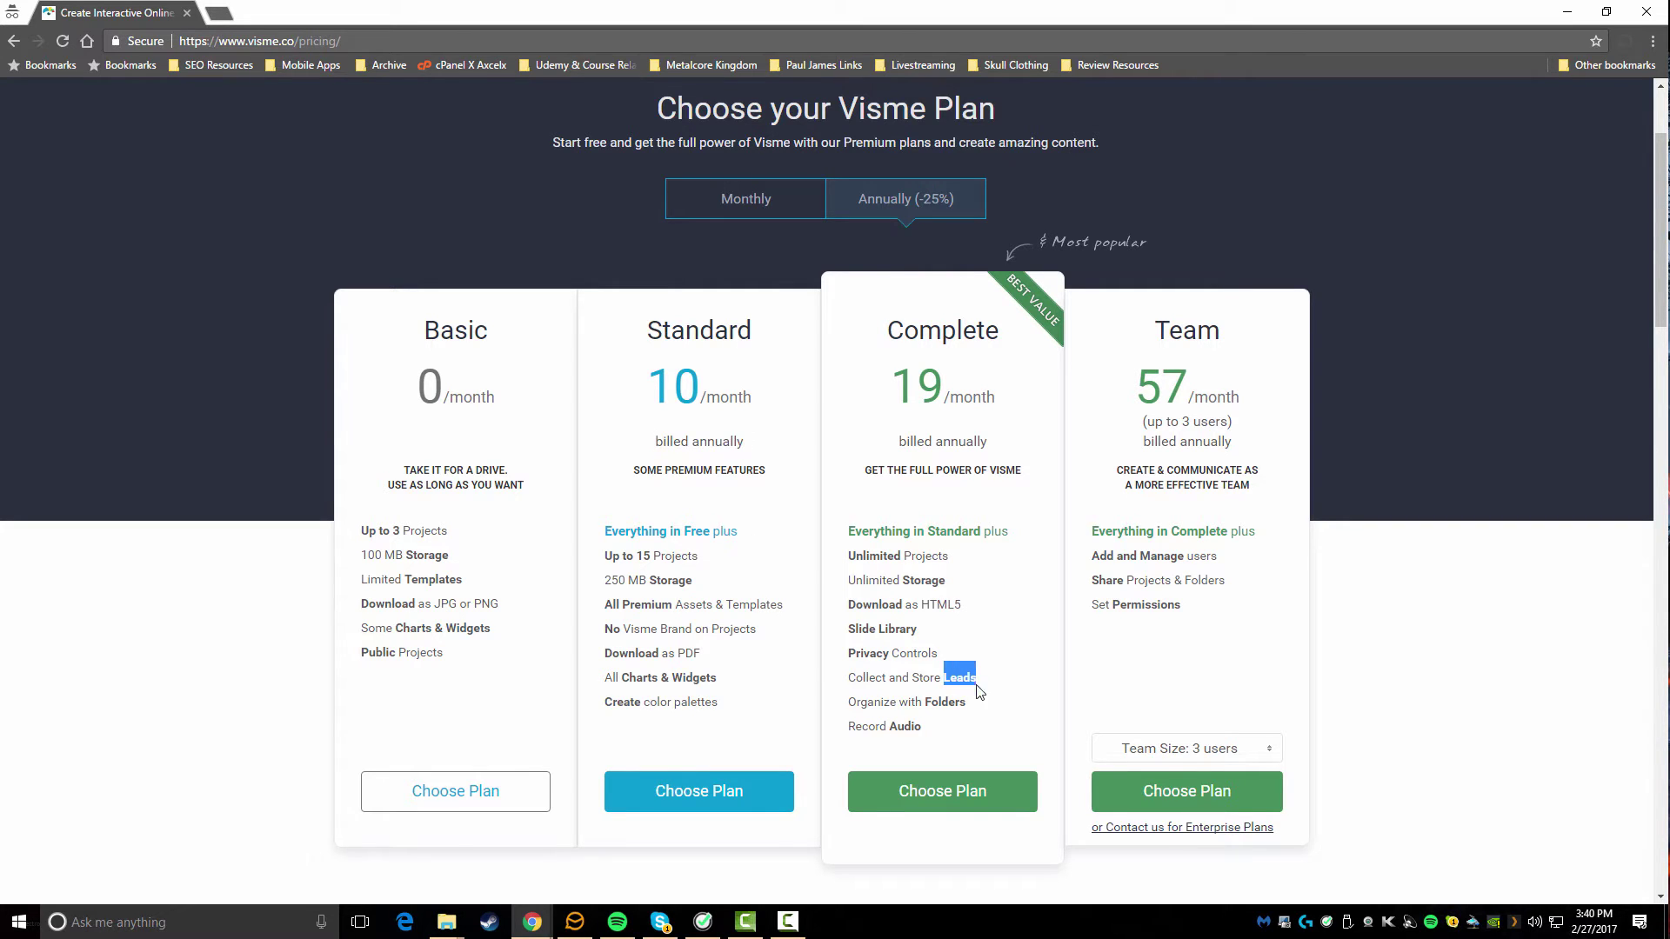
double_click(928, 703)
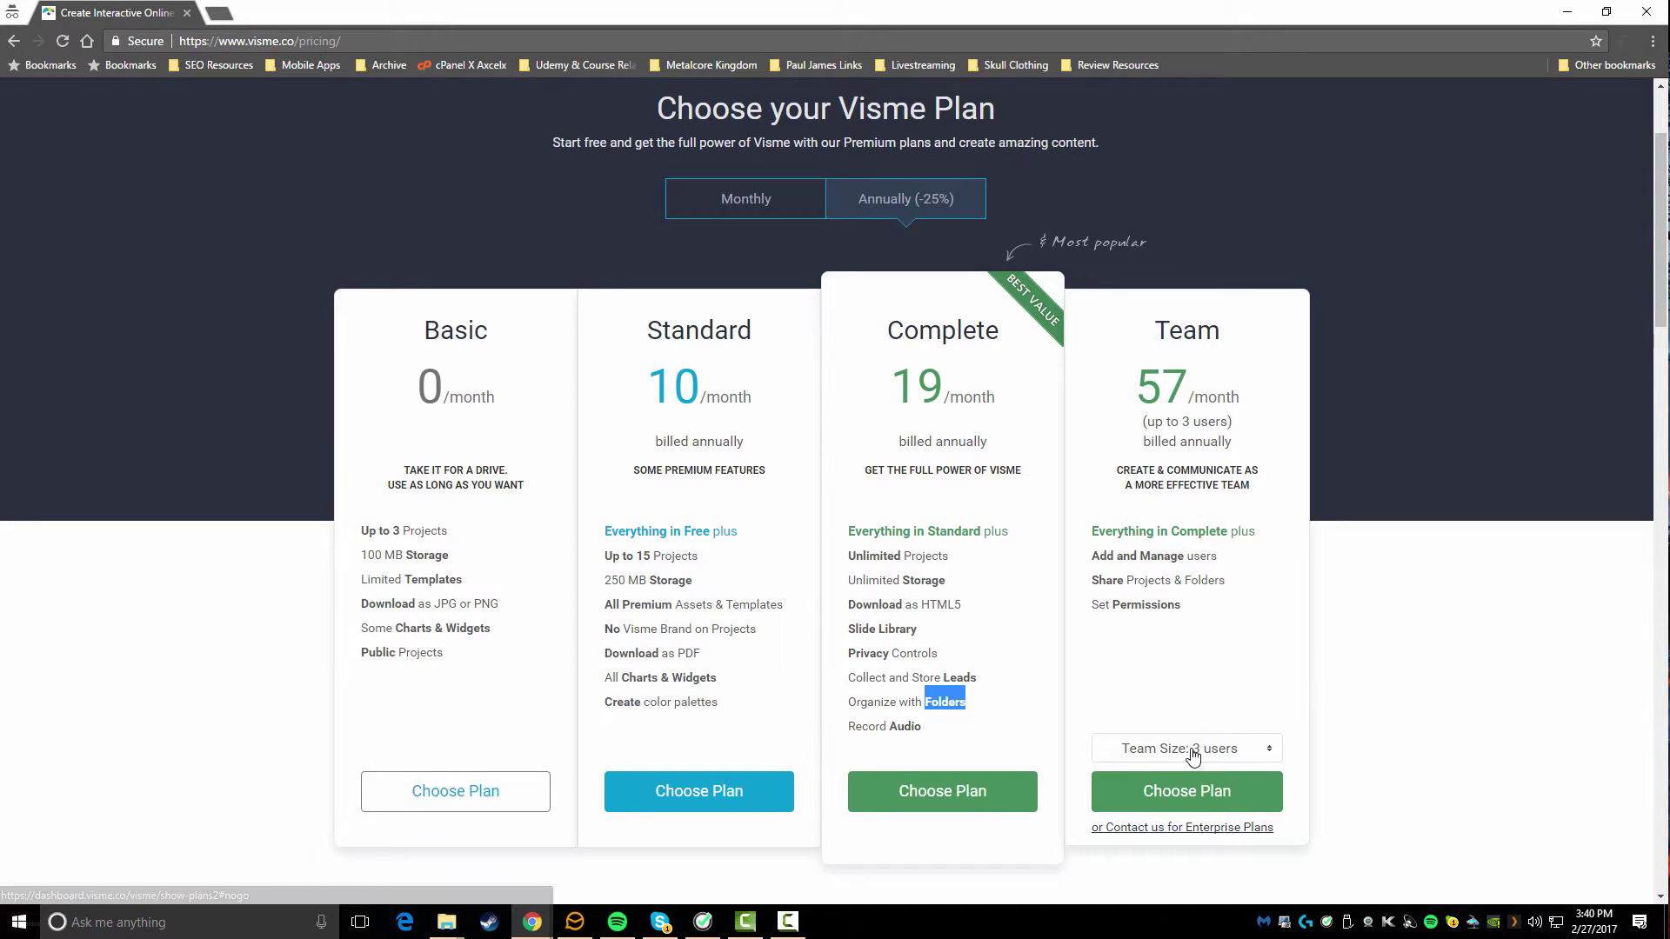
Scroll through the Compare plan features table and back up
scroll(791, 797, down, 4)
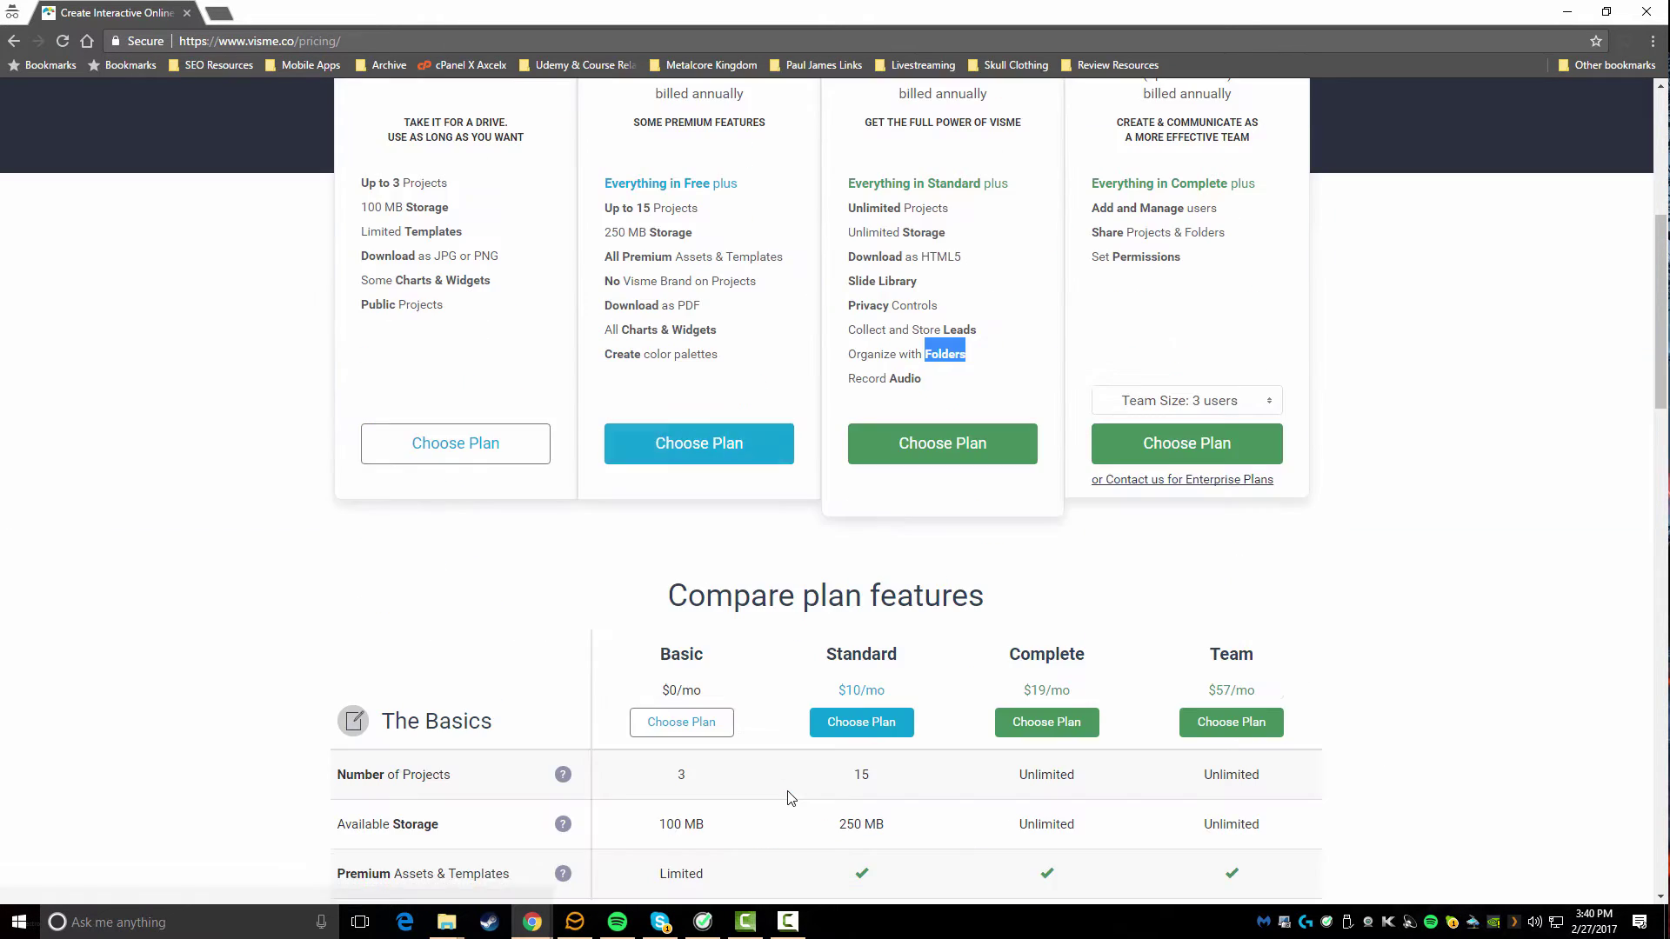
scroll(791, 798, down, 4)
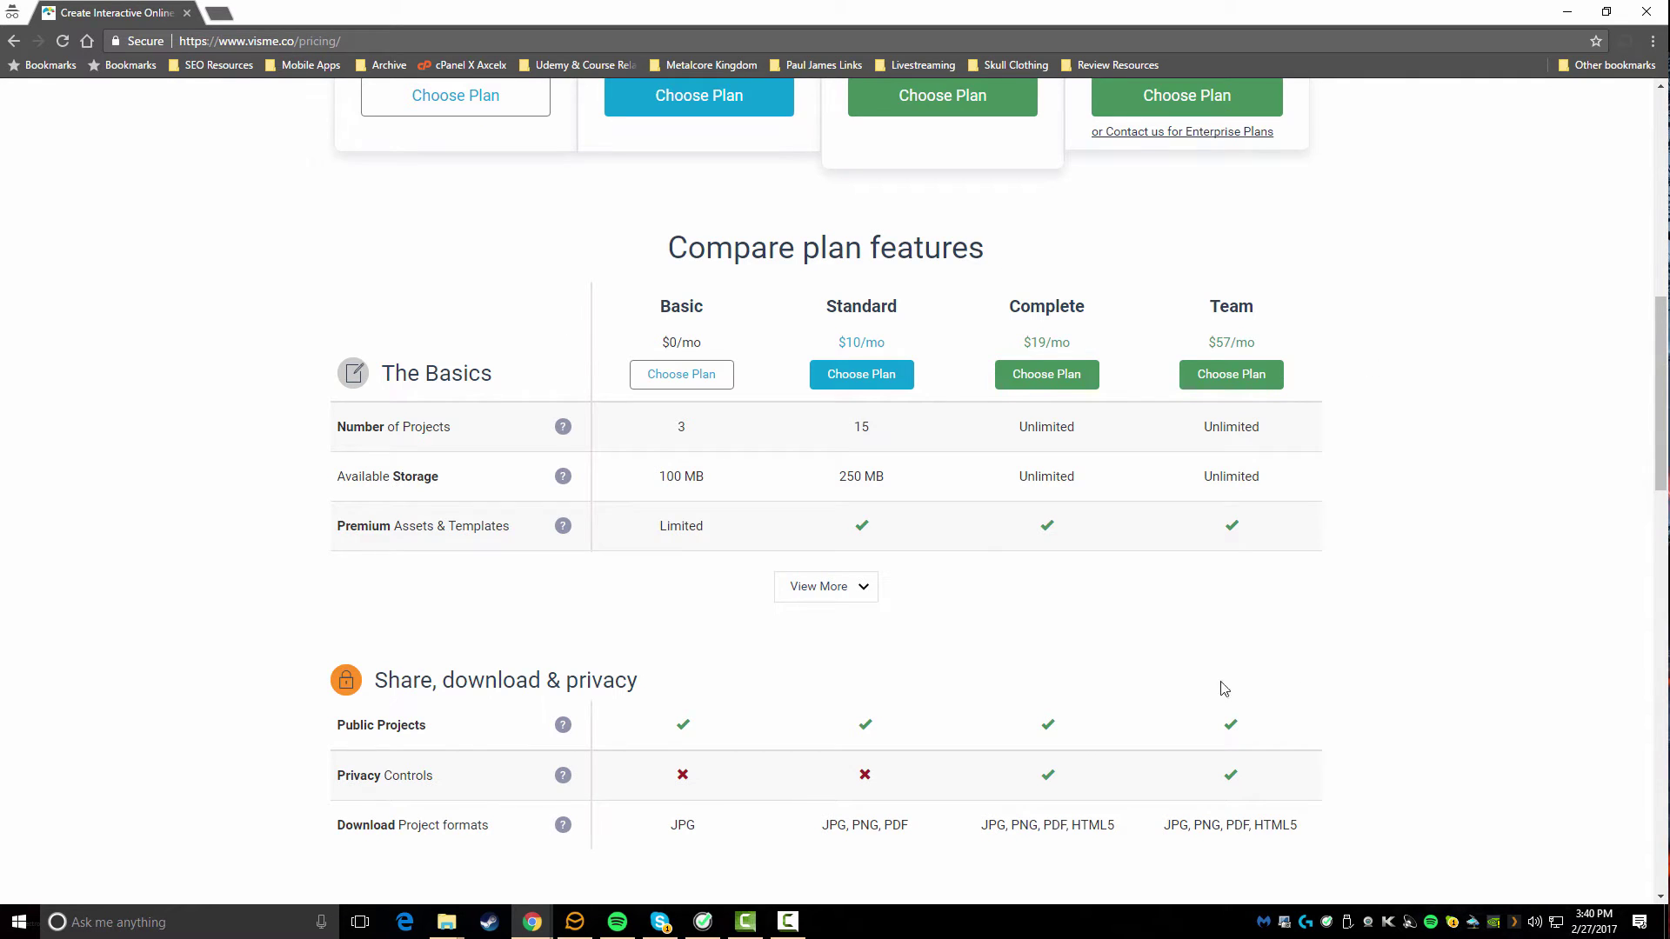
scroll(519, 416, down, 5)
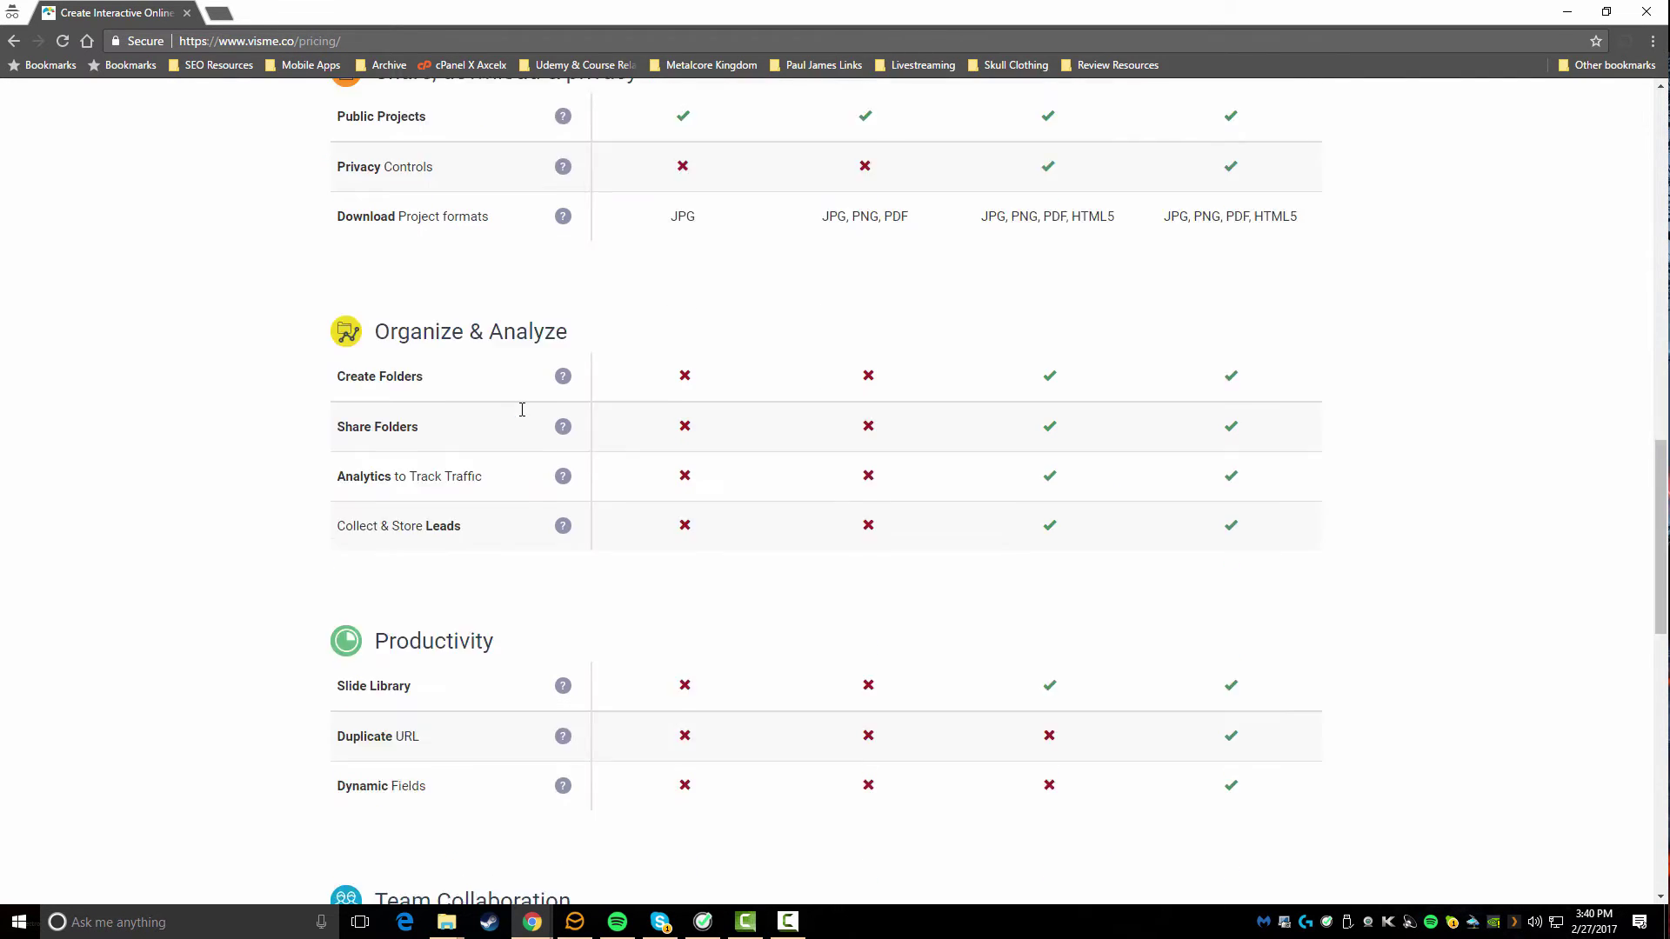
scroll(522, 410, down, 5)
scroll(522, 410, up, 12)
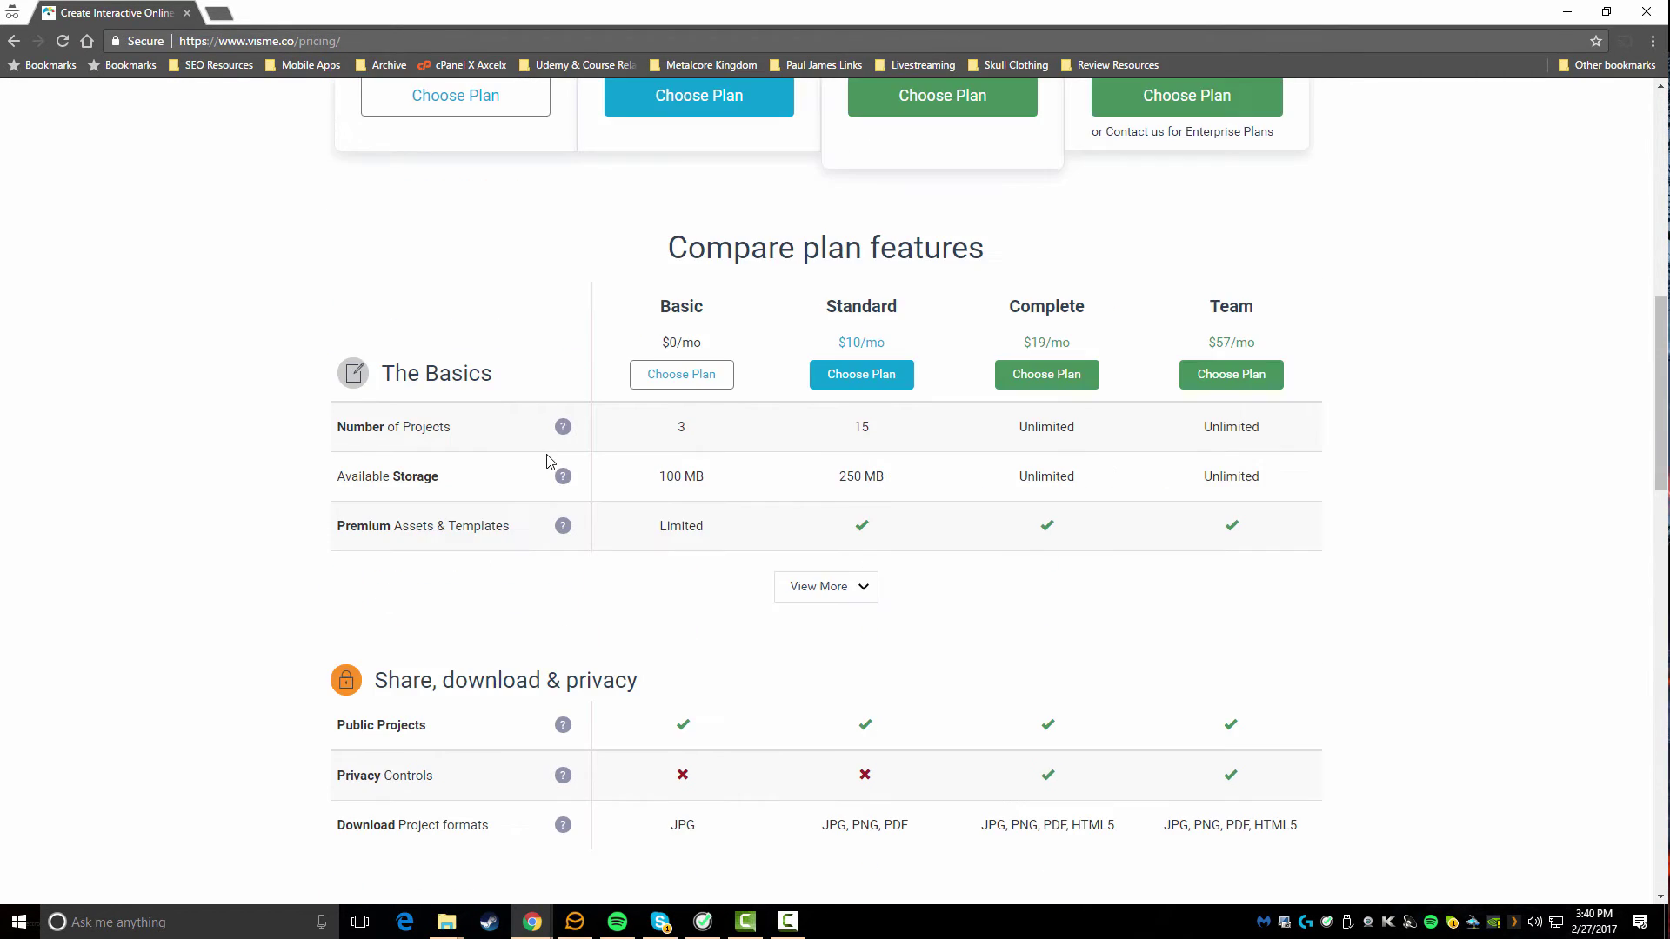
scroll(553, 453, down, 7)
scroll(555, 450, up, 18)
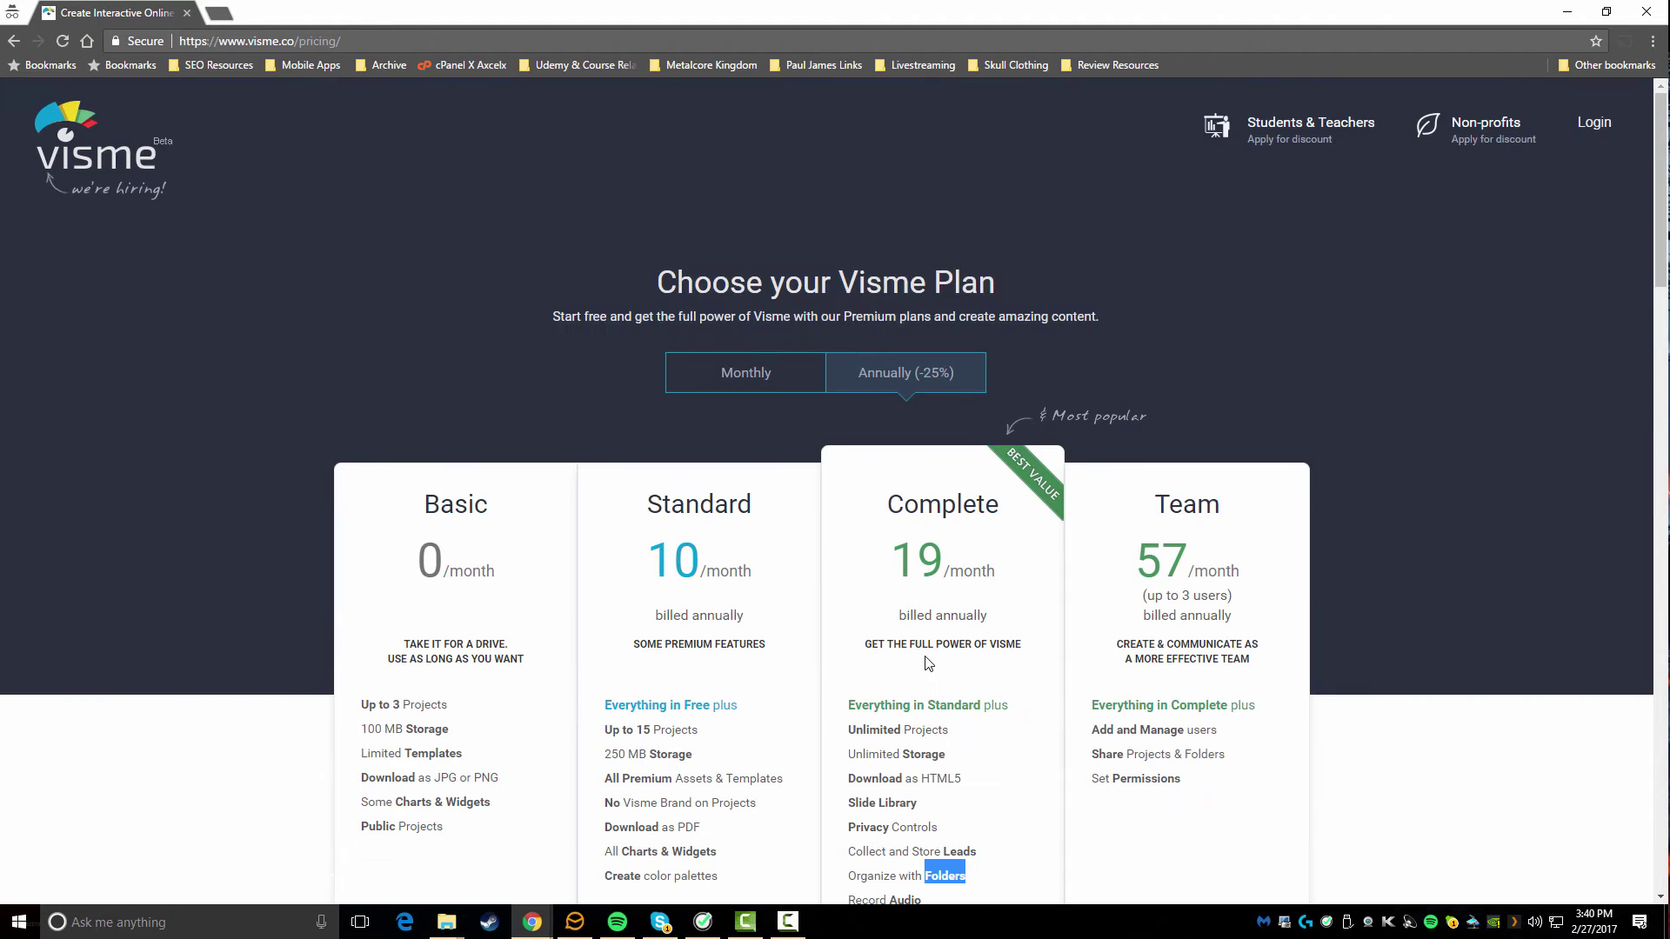
Bring the Visme dashboard window forward from Chrome's taskbar previews, showing YouTube Art, Skillshare and Test
click(533, 922)
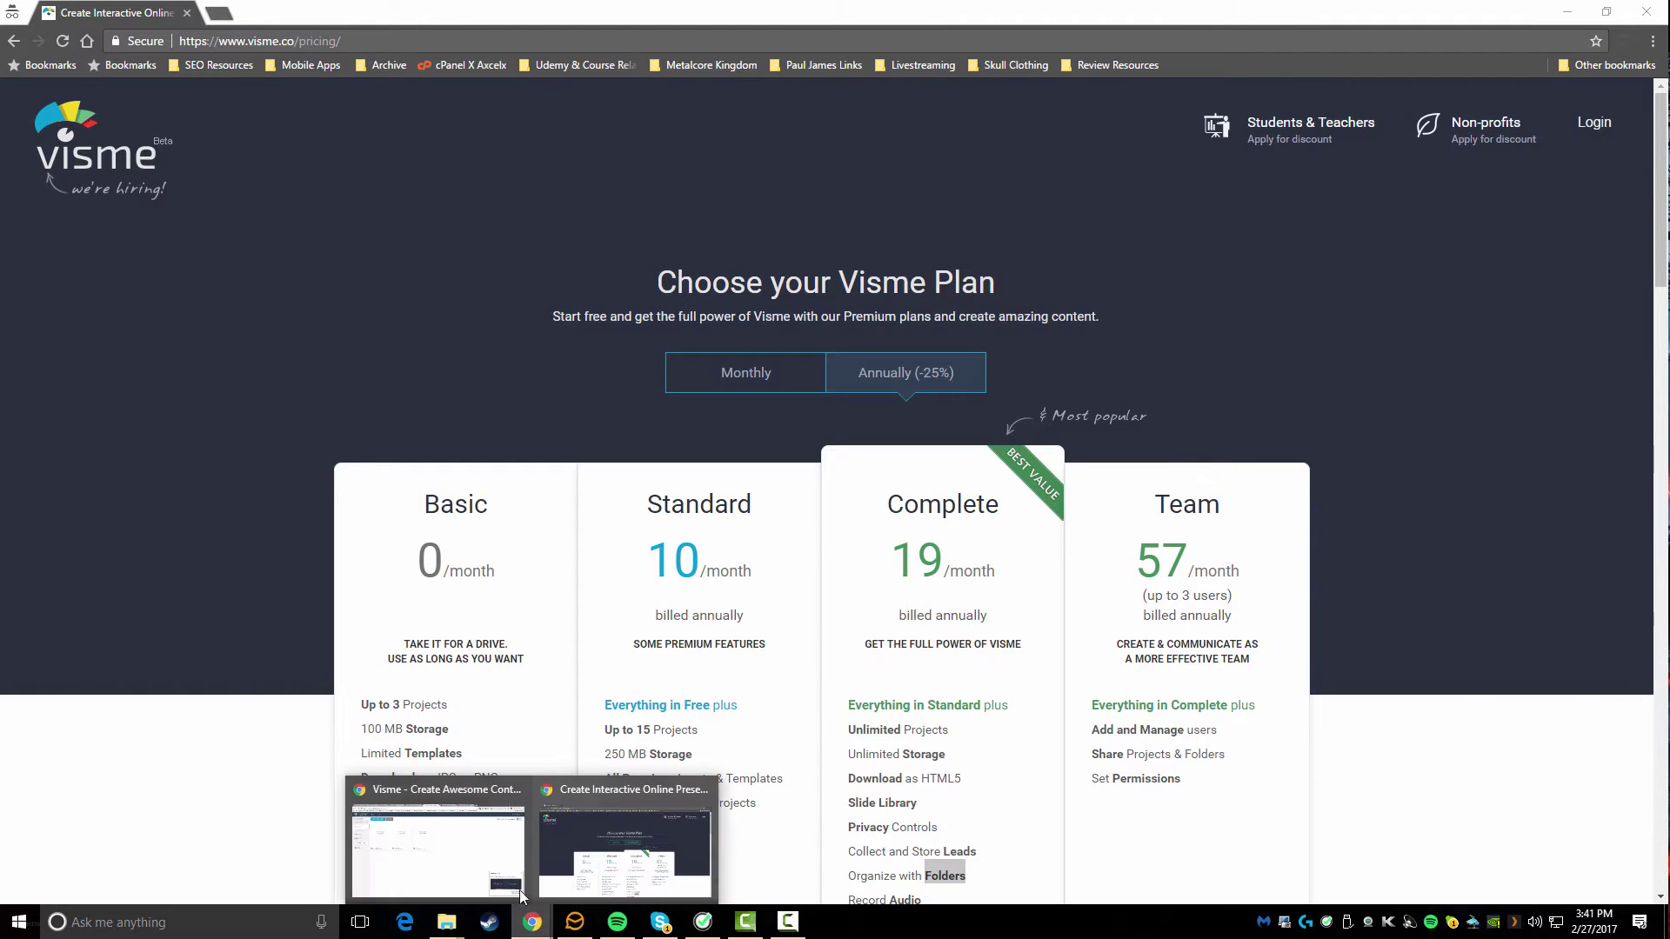
click(463, 844)
mouse_move(466, 439)
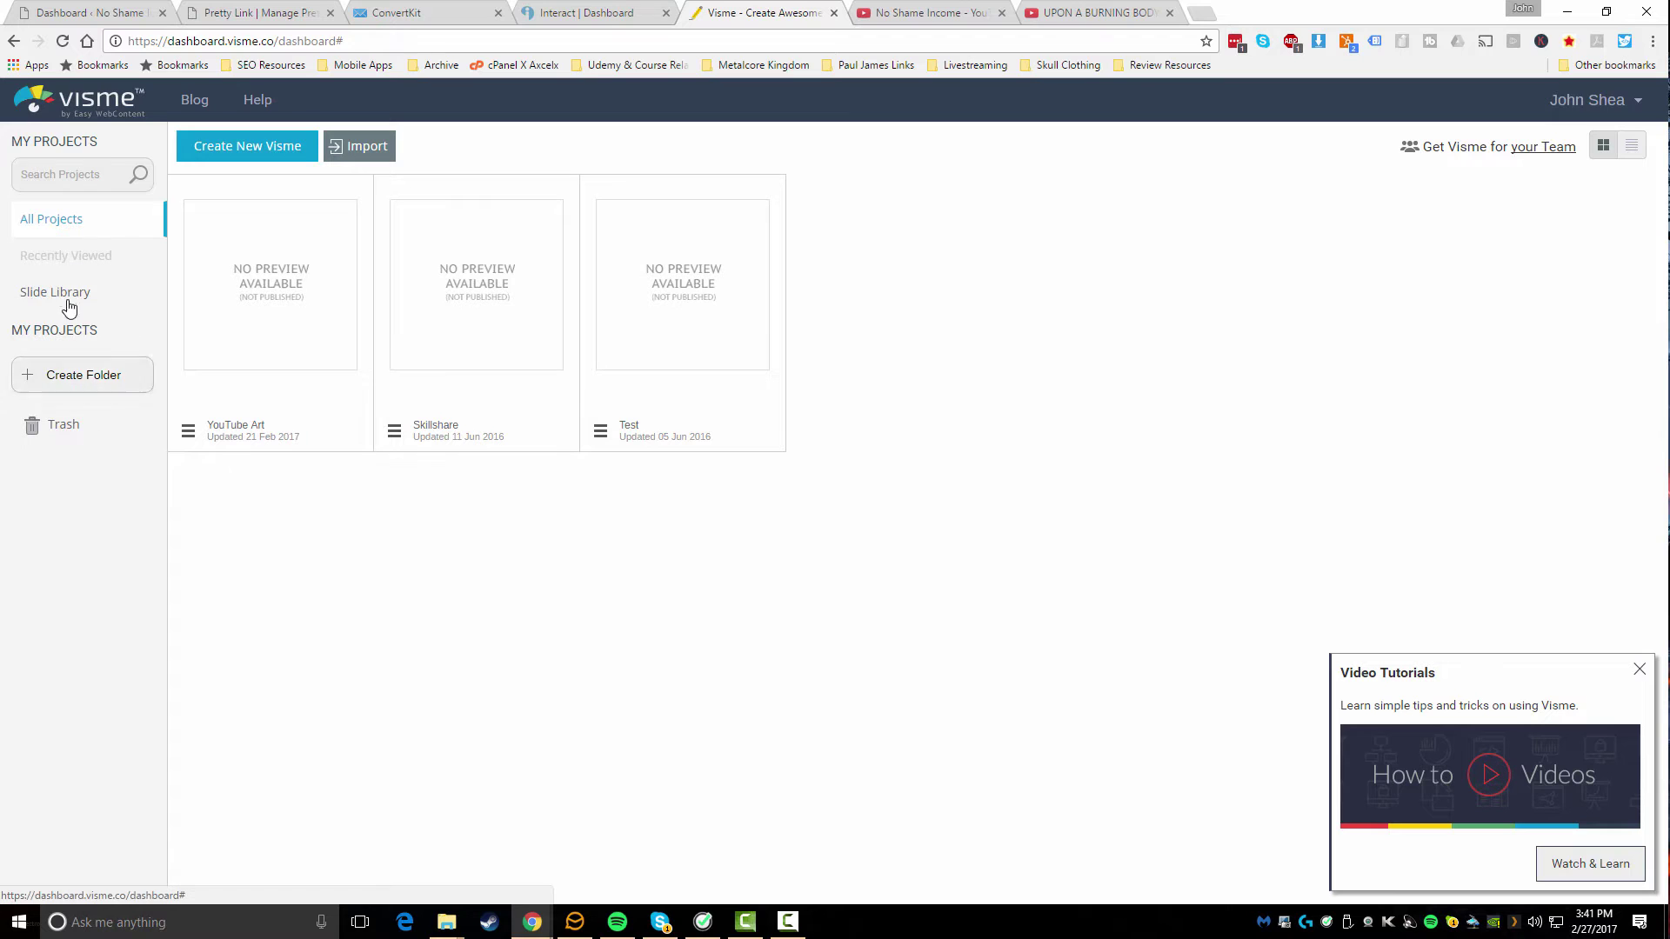
mouse_move(244, 377)
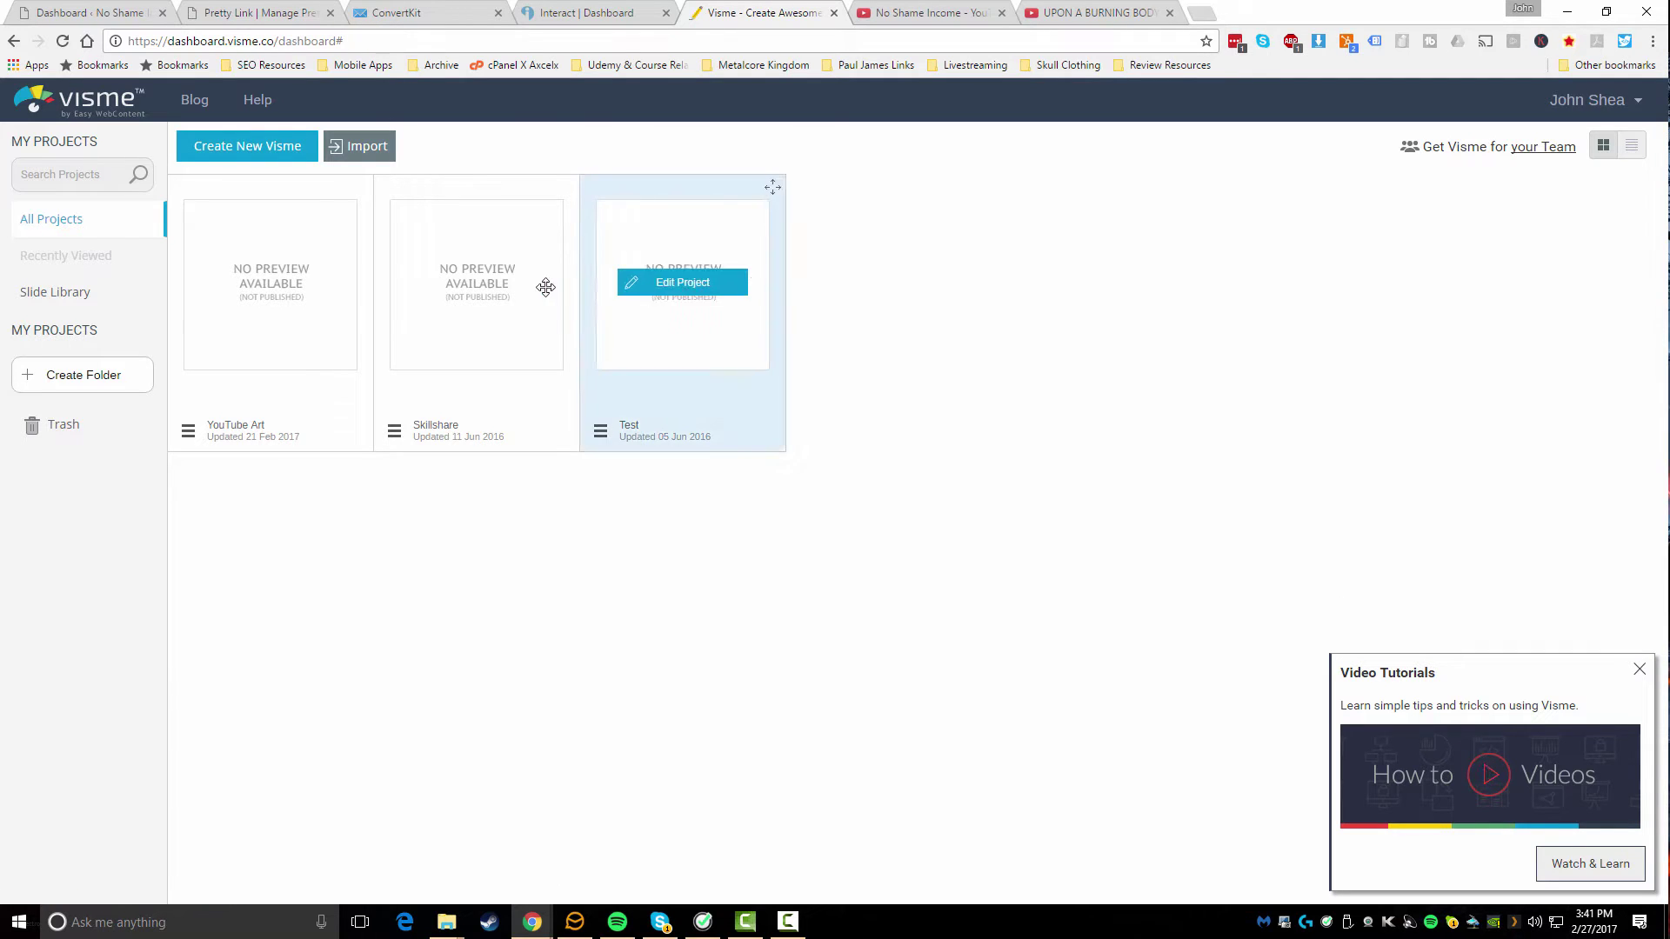
Create a new Visme project named starting with 'Y', then switch to the No Shame Income tab
mouse_move(545, 287)
mouse_move(246, 278)
click(249, 155)
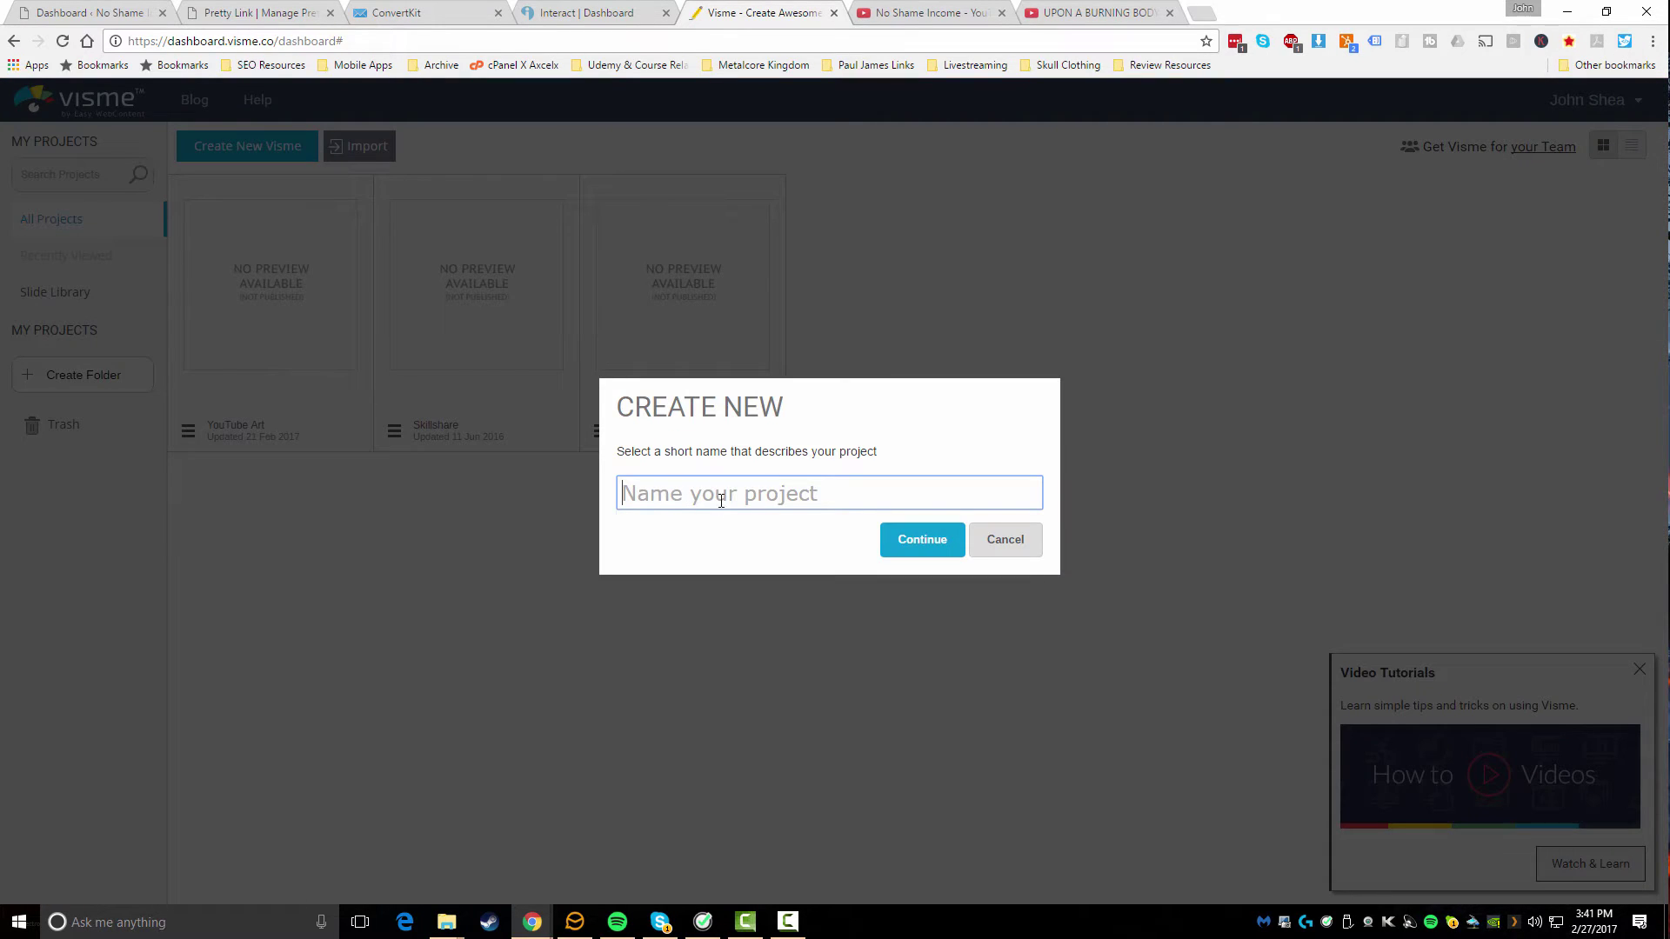
click(721, 501)
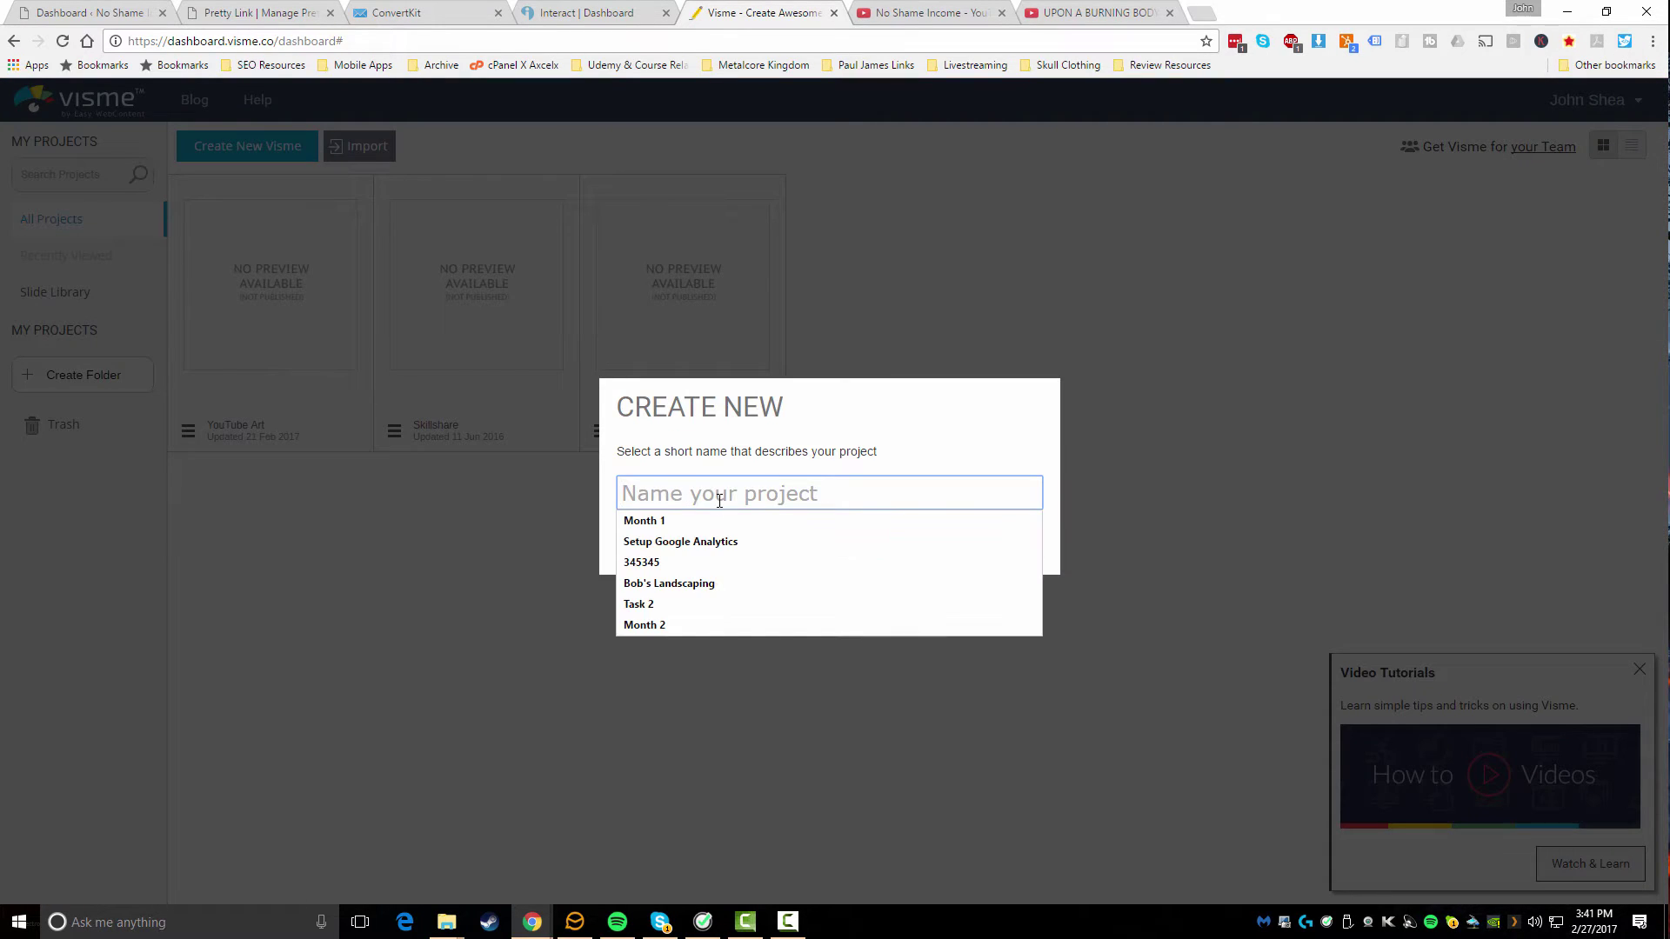
text(Youtube Channel Art)
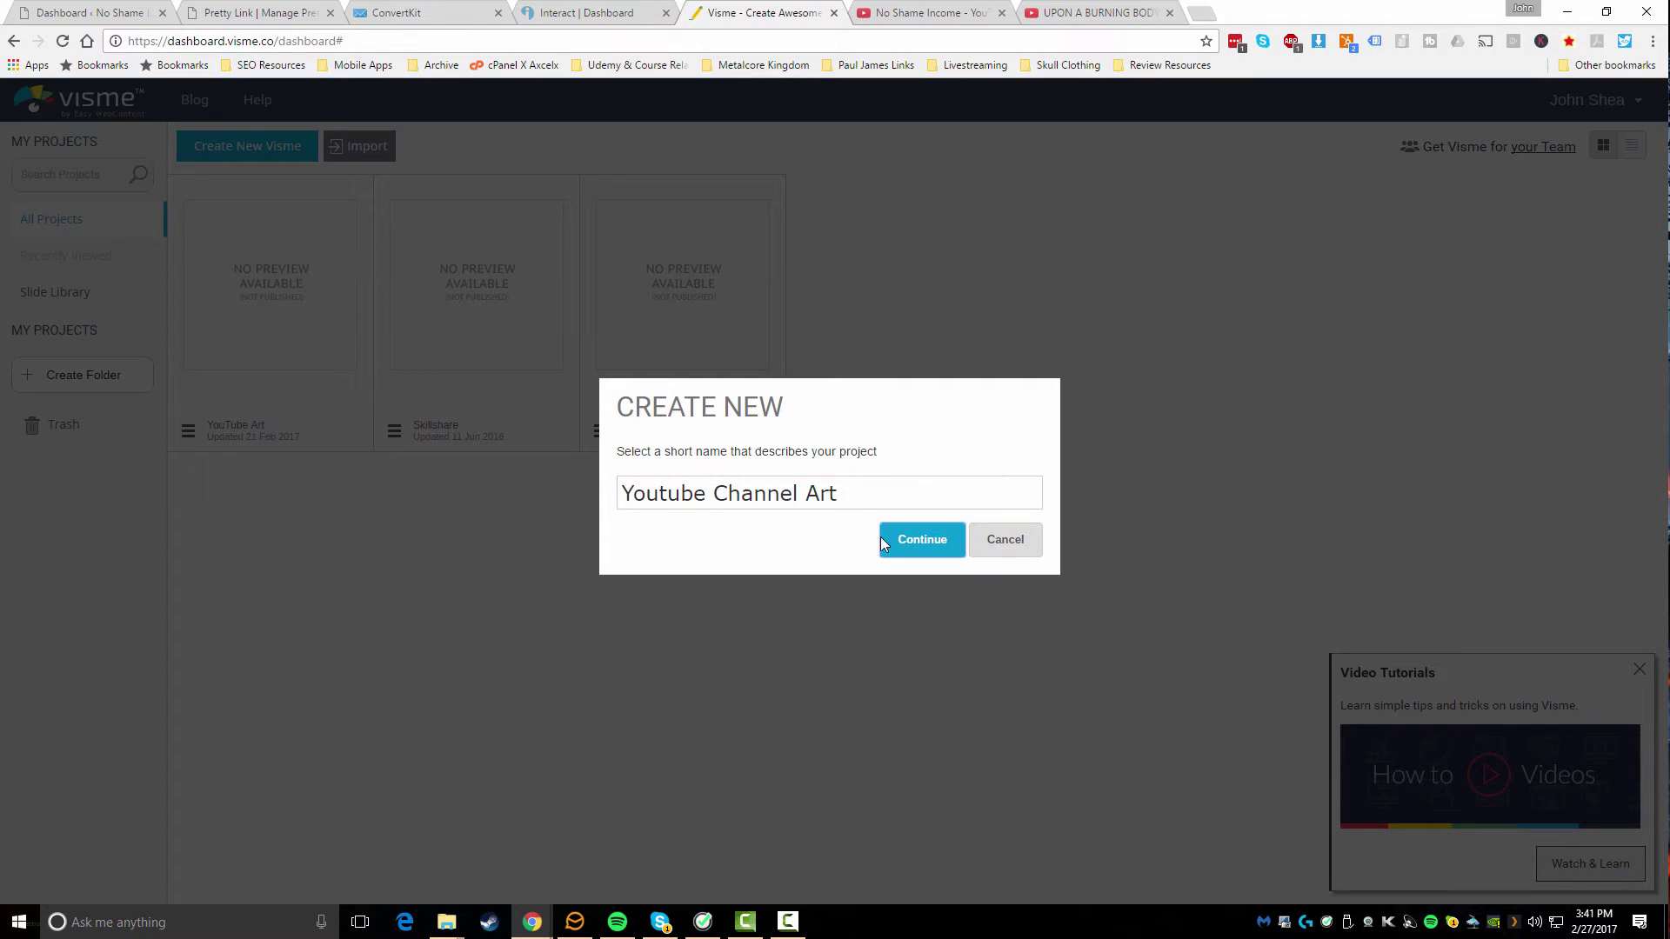
click(887, 540)
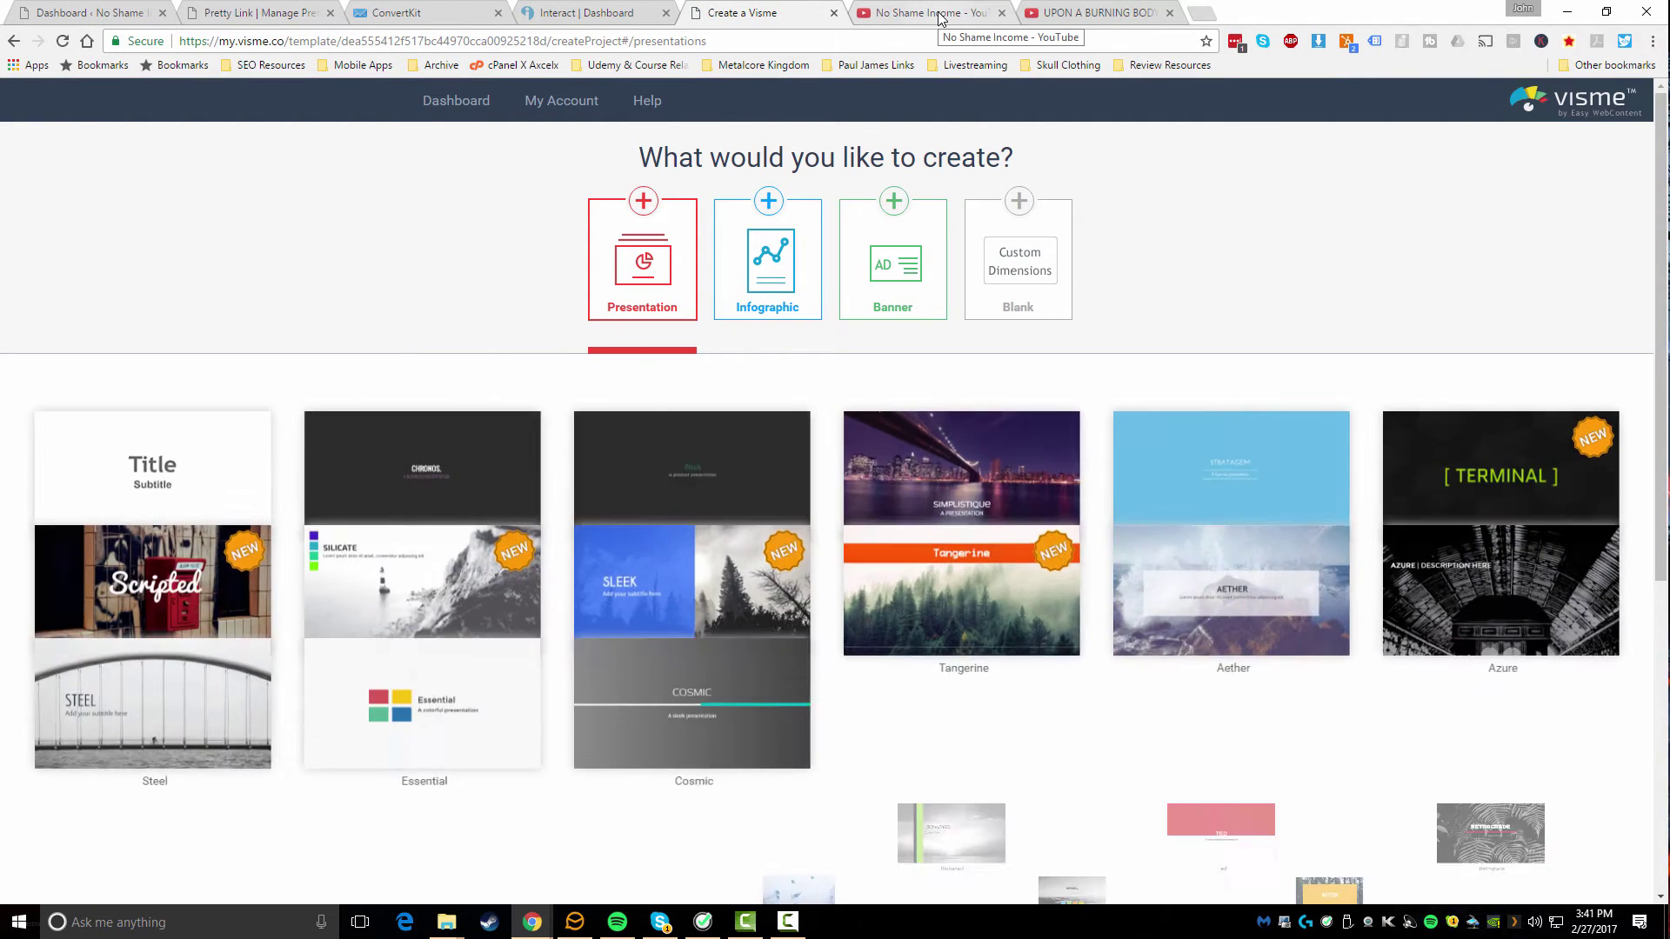
click(940, 16)
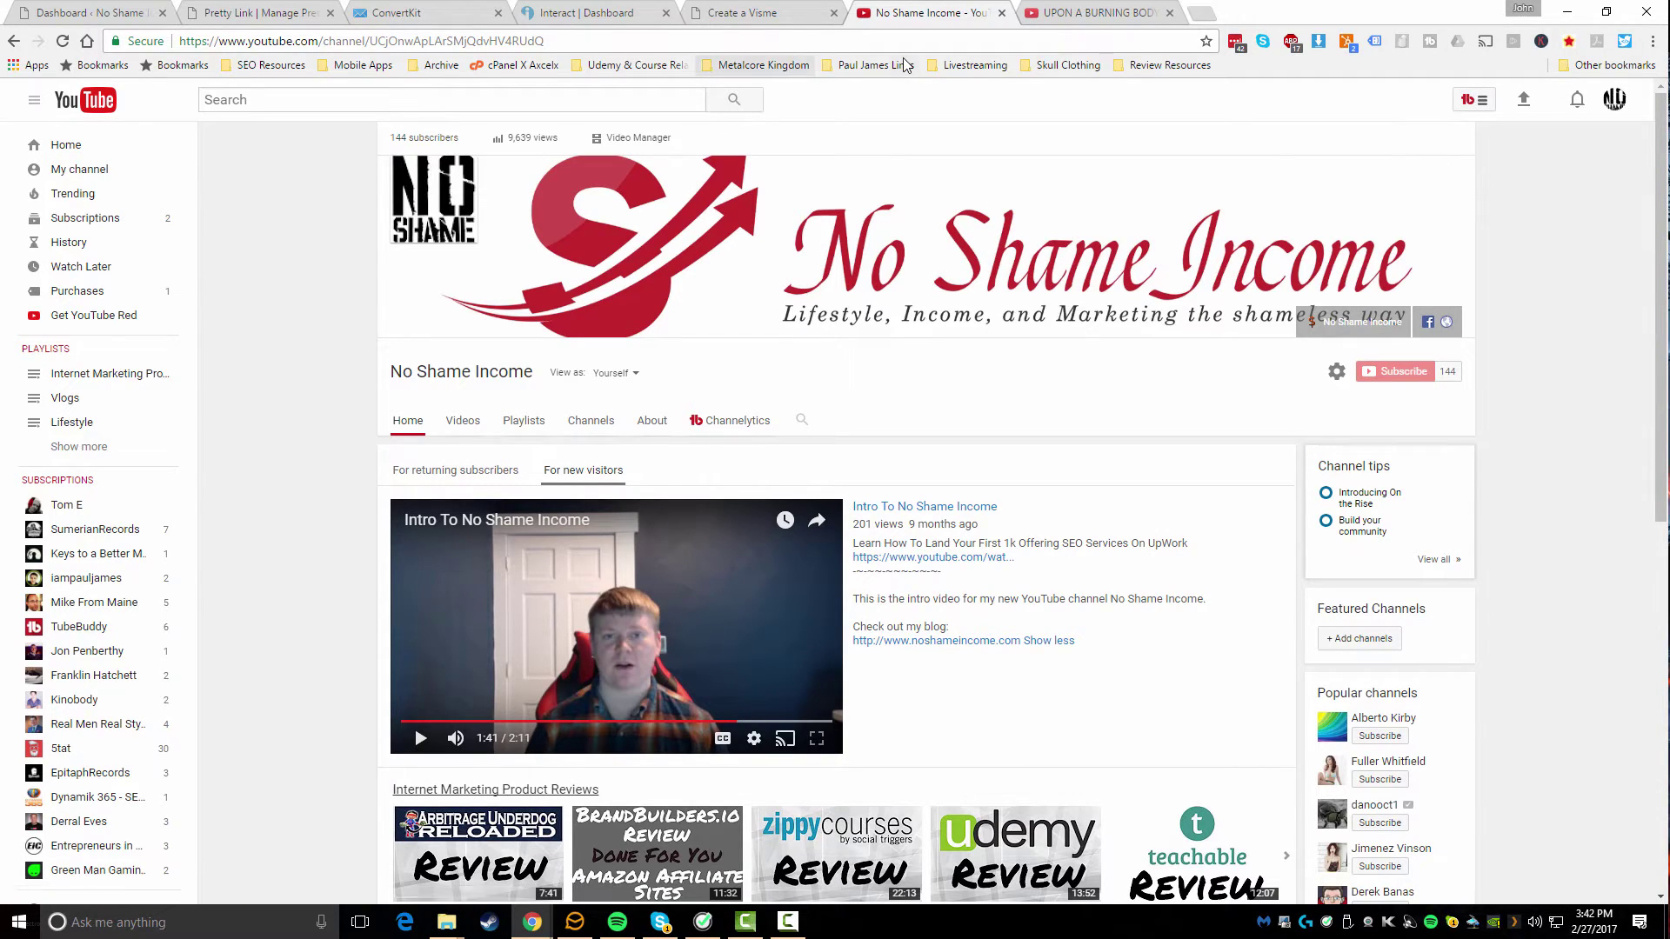
Return to the Visme project type chooser and view the Infographic options
click(768, 15)
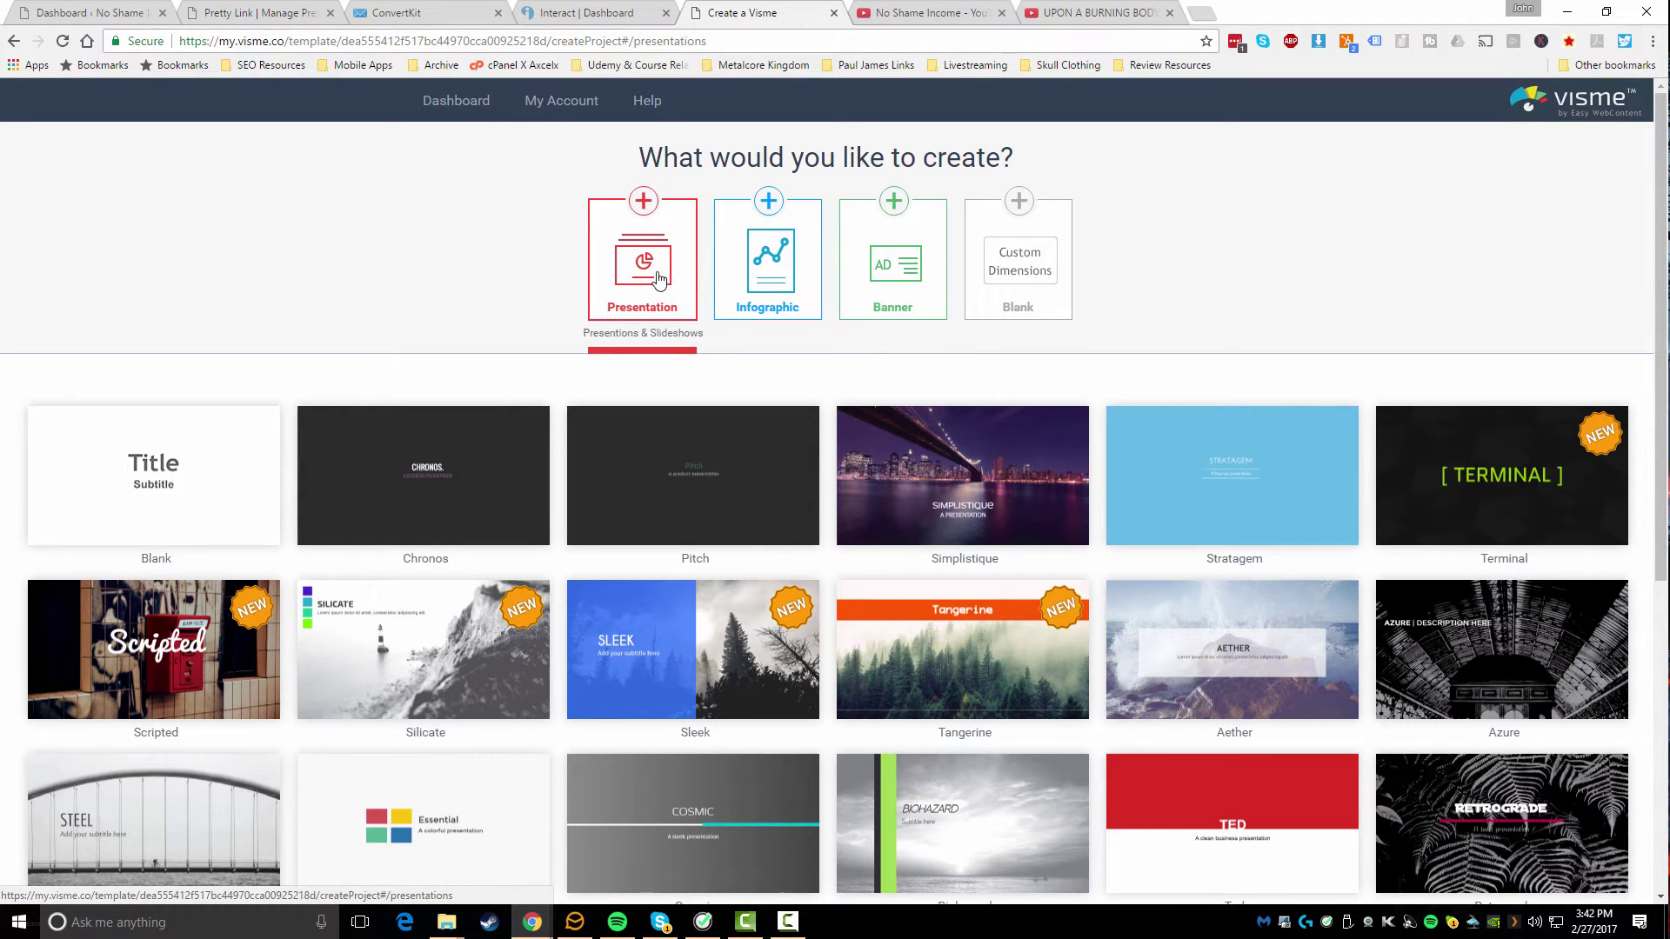
click(759, 279)
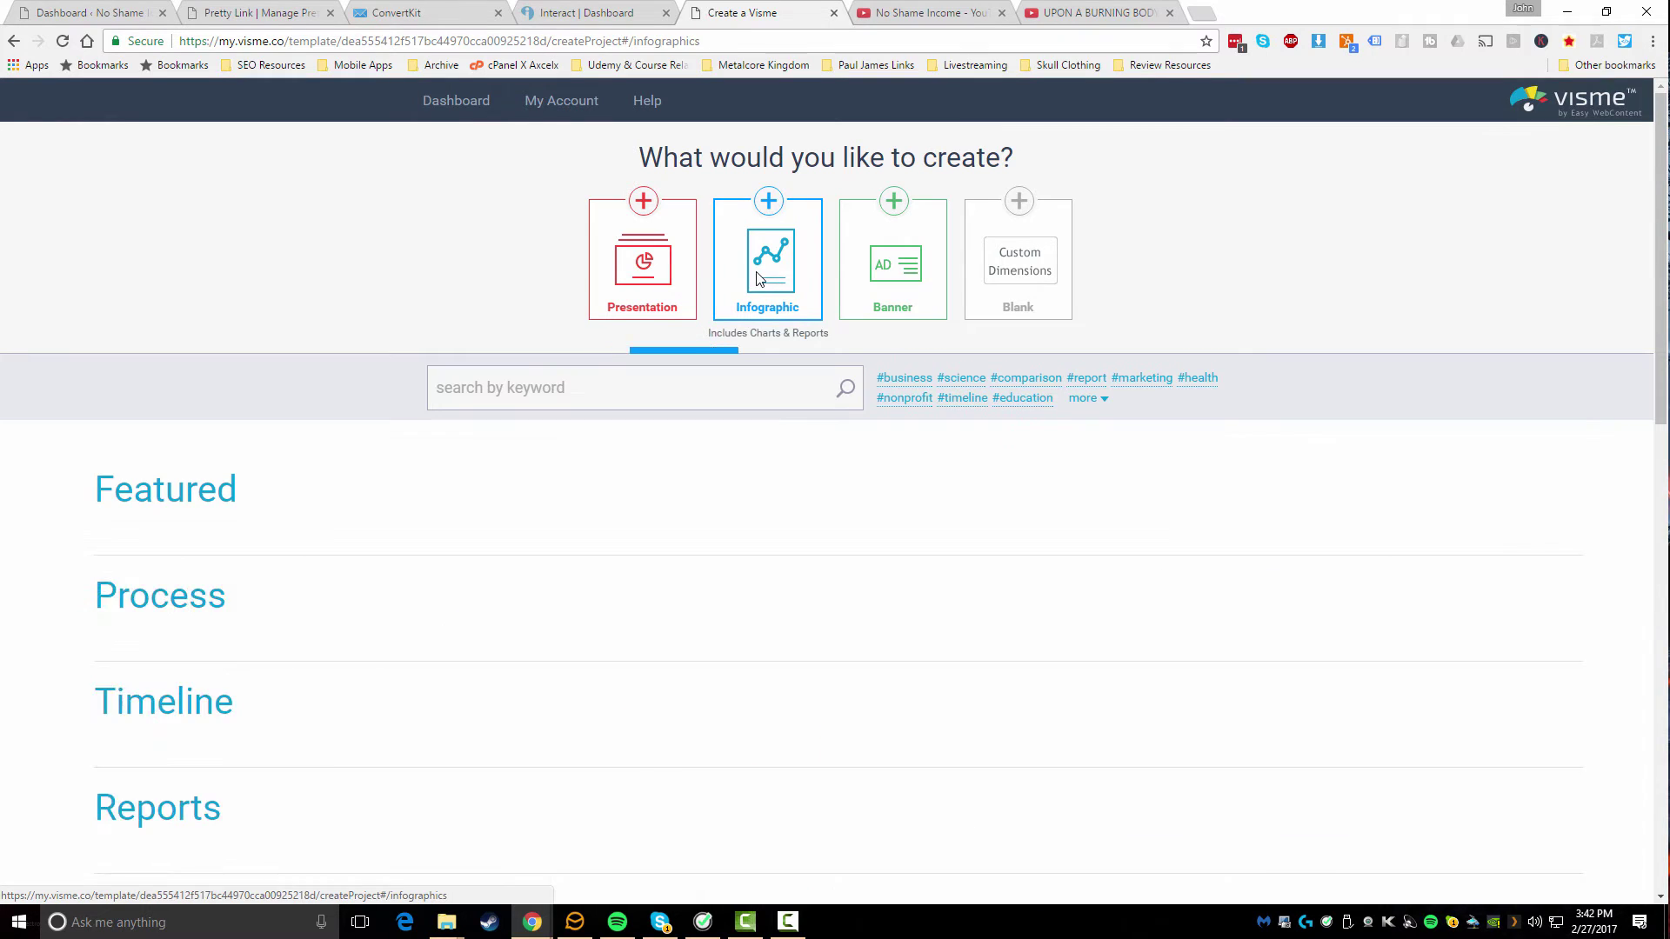
click(861, 264)
scroll(861, 264, down, 3)
scroll(970, 243, up, 2)
Select the 800 width in Blank (Custom Dimensions), then view Websites & Blogs Banner sizes
click(1020, 177)
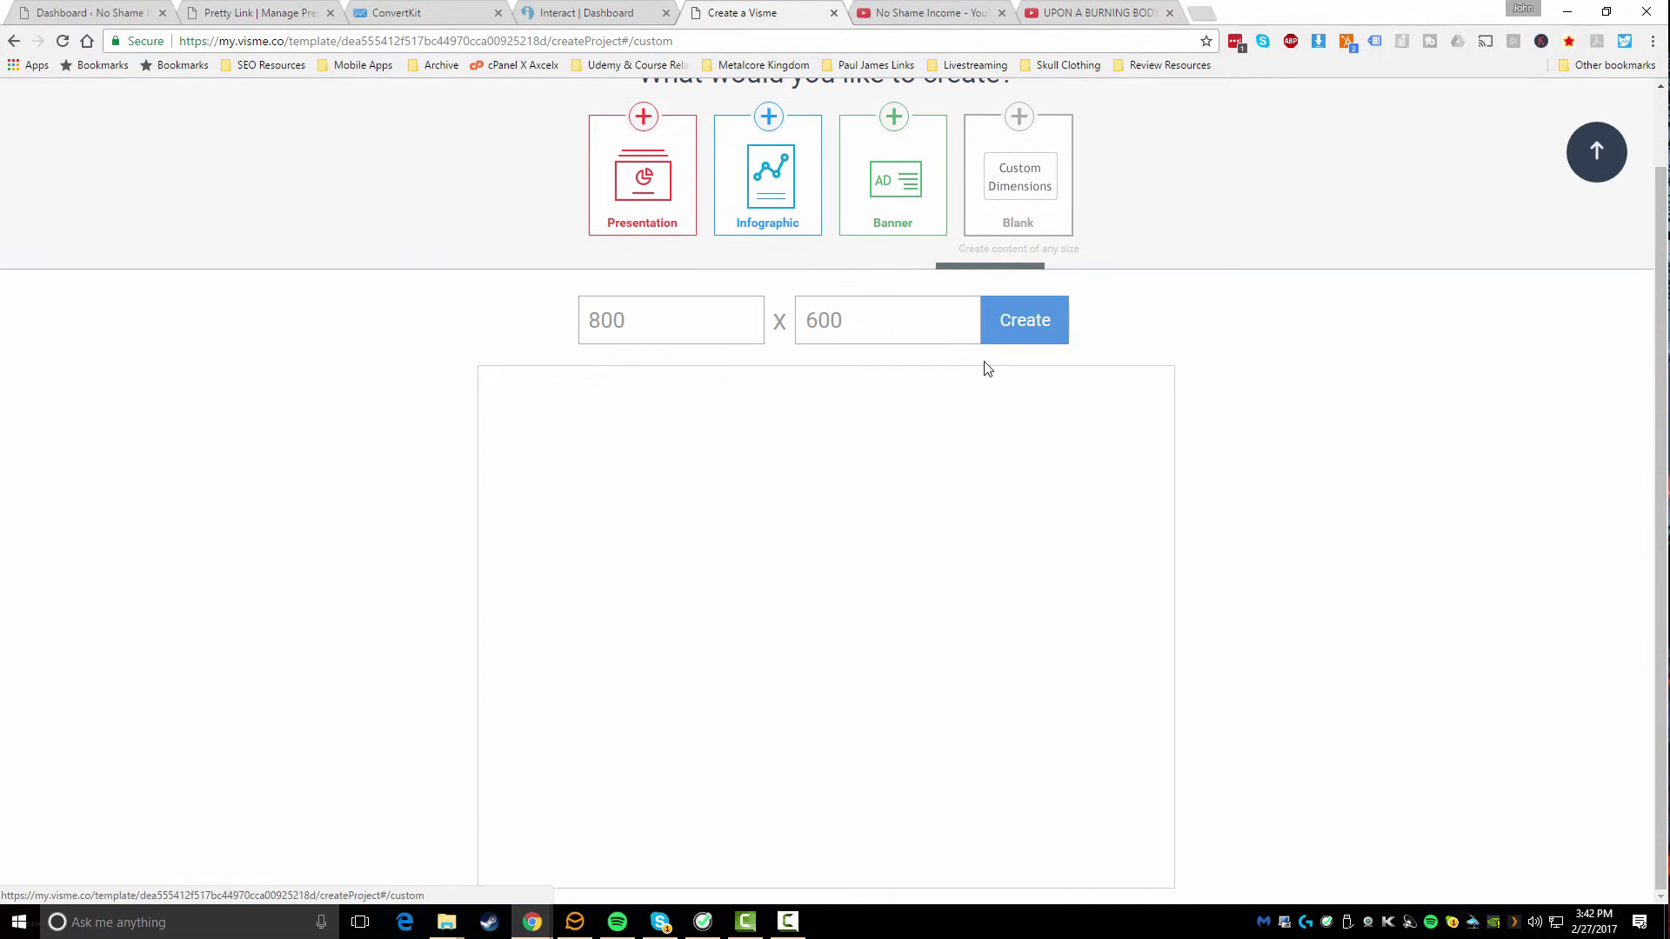
double_click(599, 321)
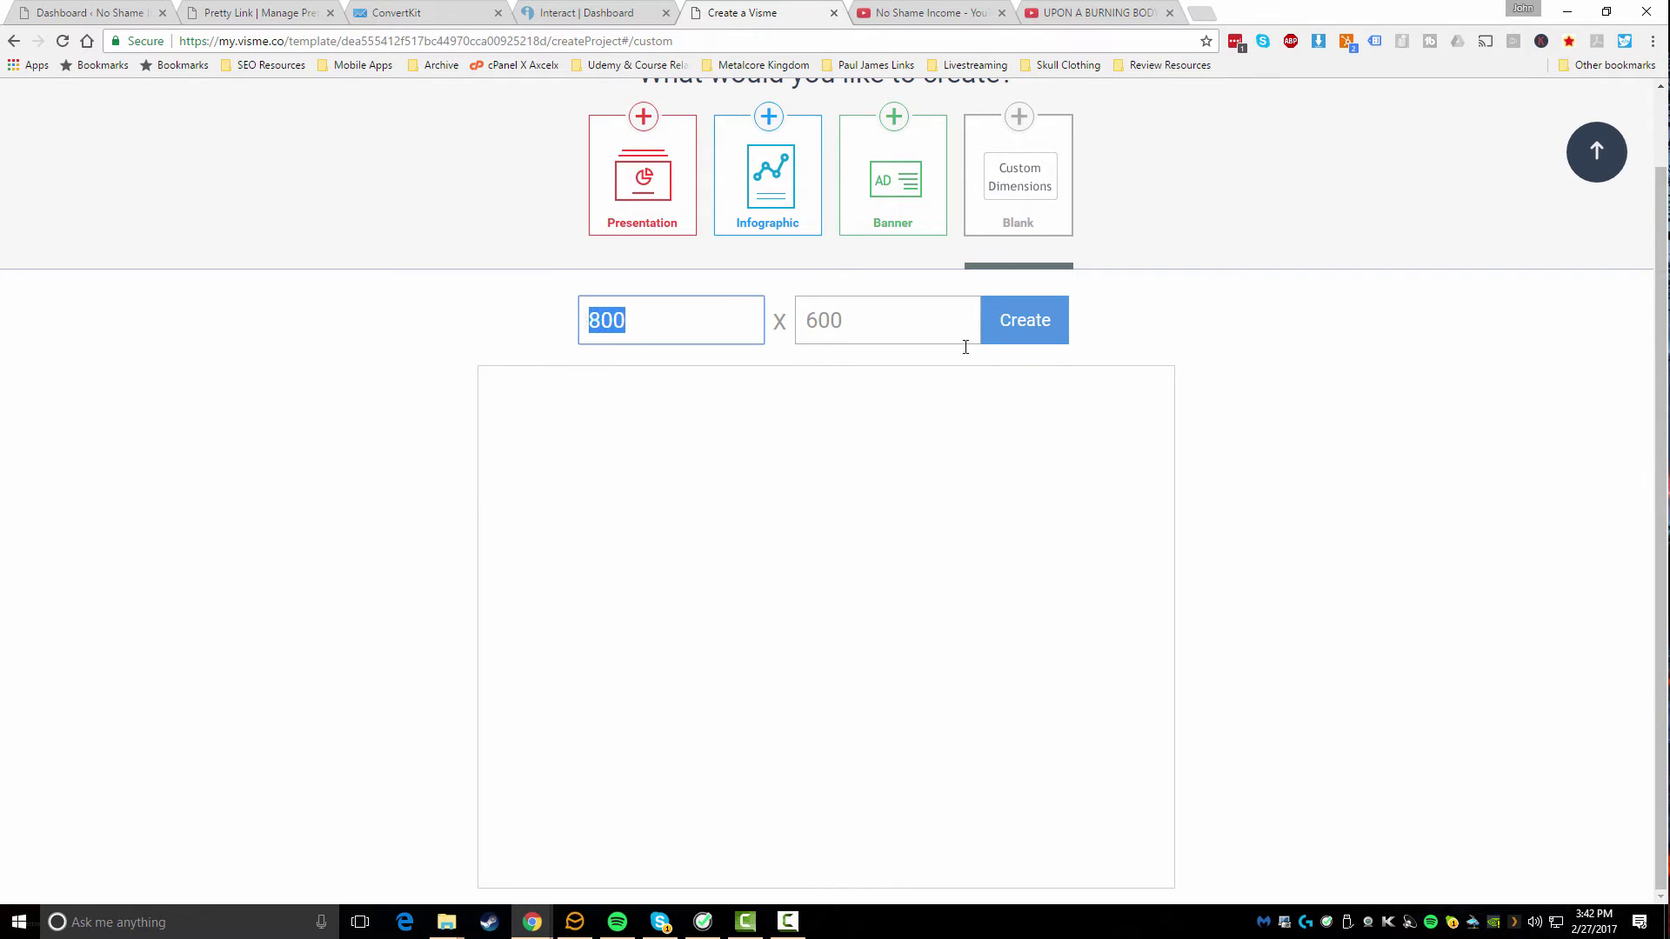
scroll(1051, 474, up, 1)
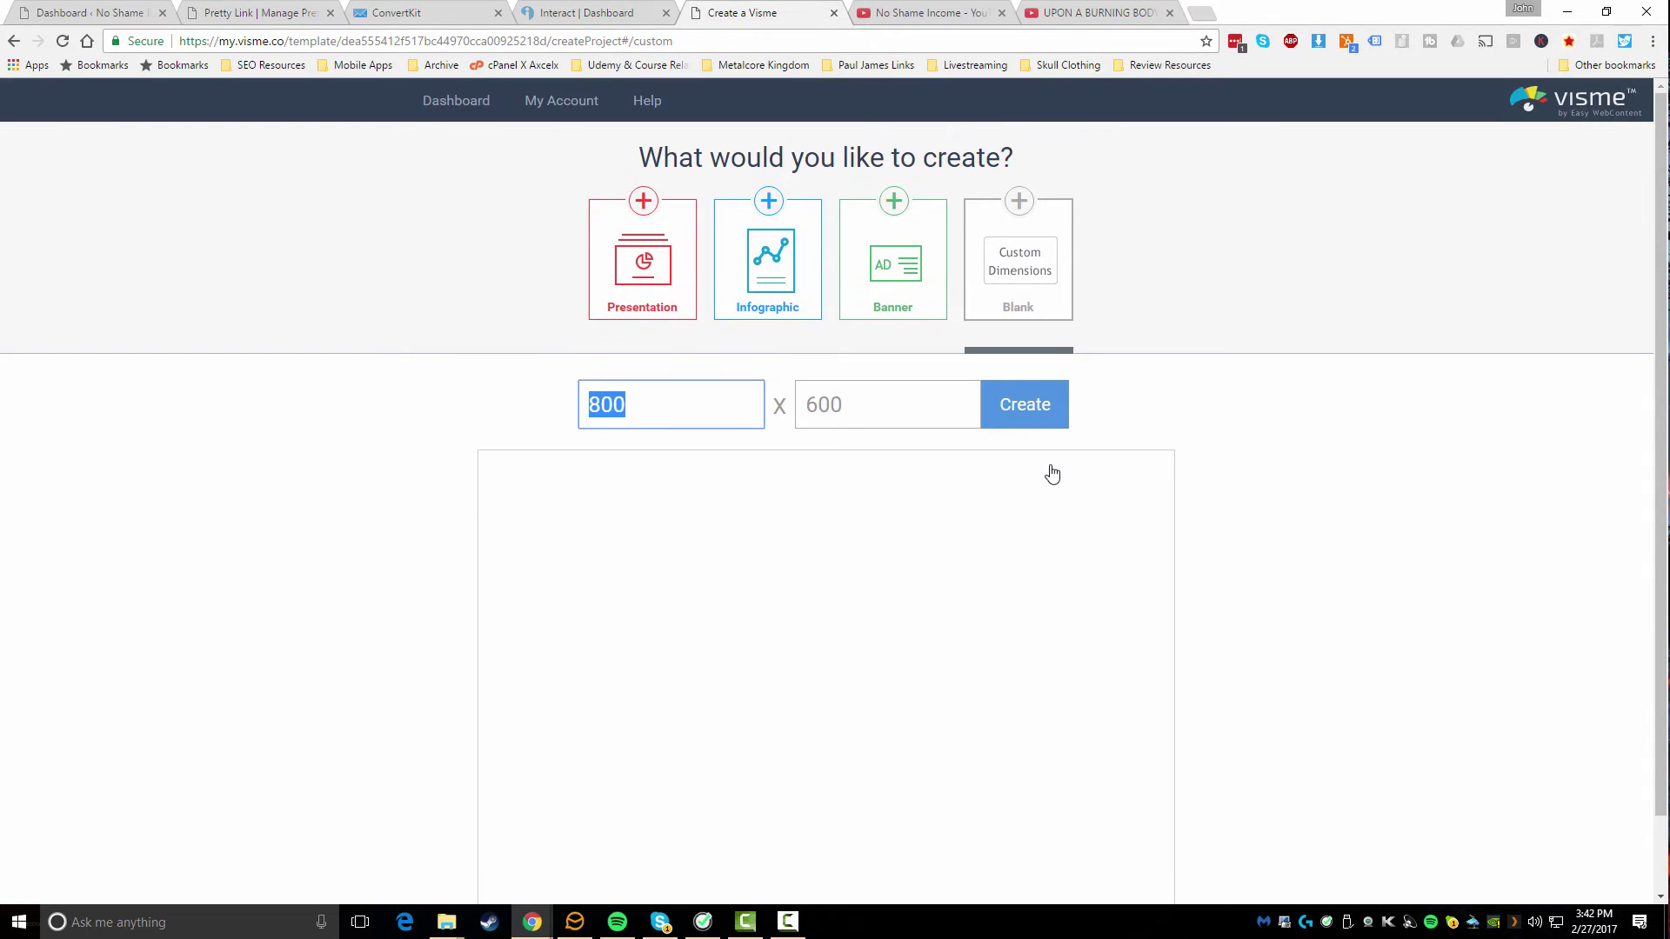
click(902, 271)
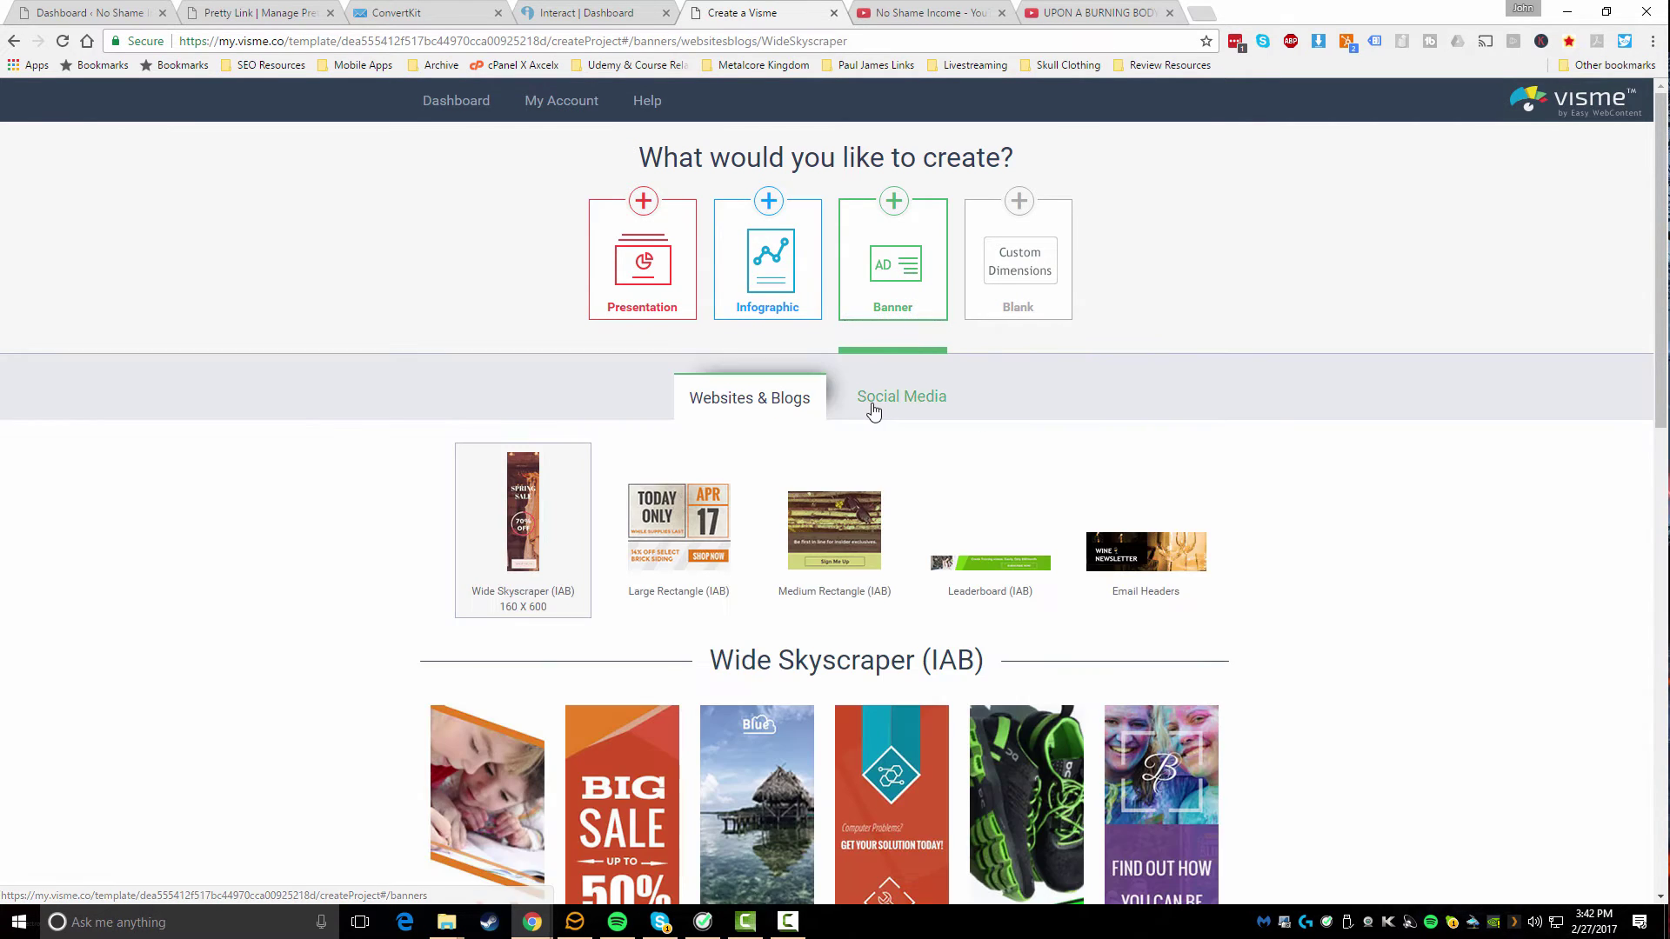
scroll(783, 418, down, 3)
scroll(710, 435, up, 3)
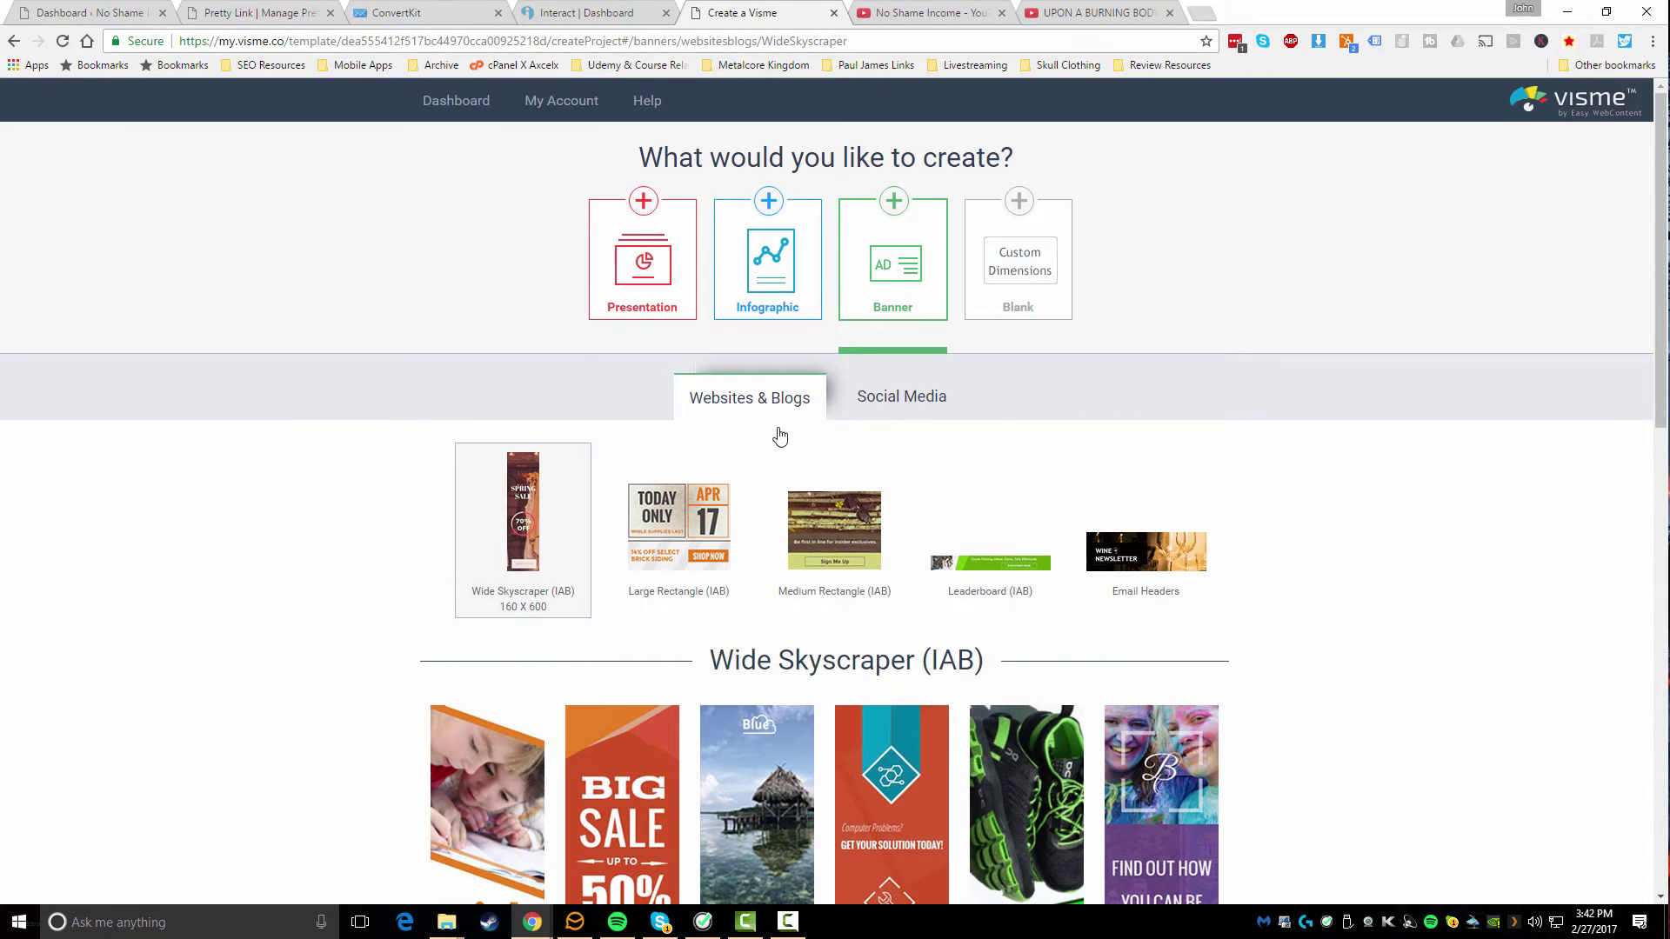
Show the Presentation themes and preview, then close, the Wooden theme's slides
click(643, 261)
mouse_move(445, 447)
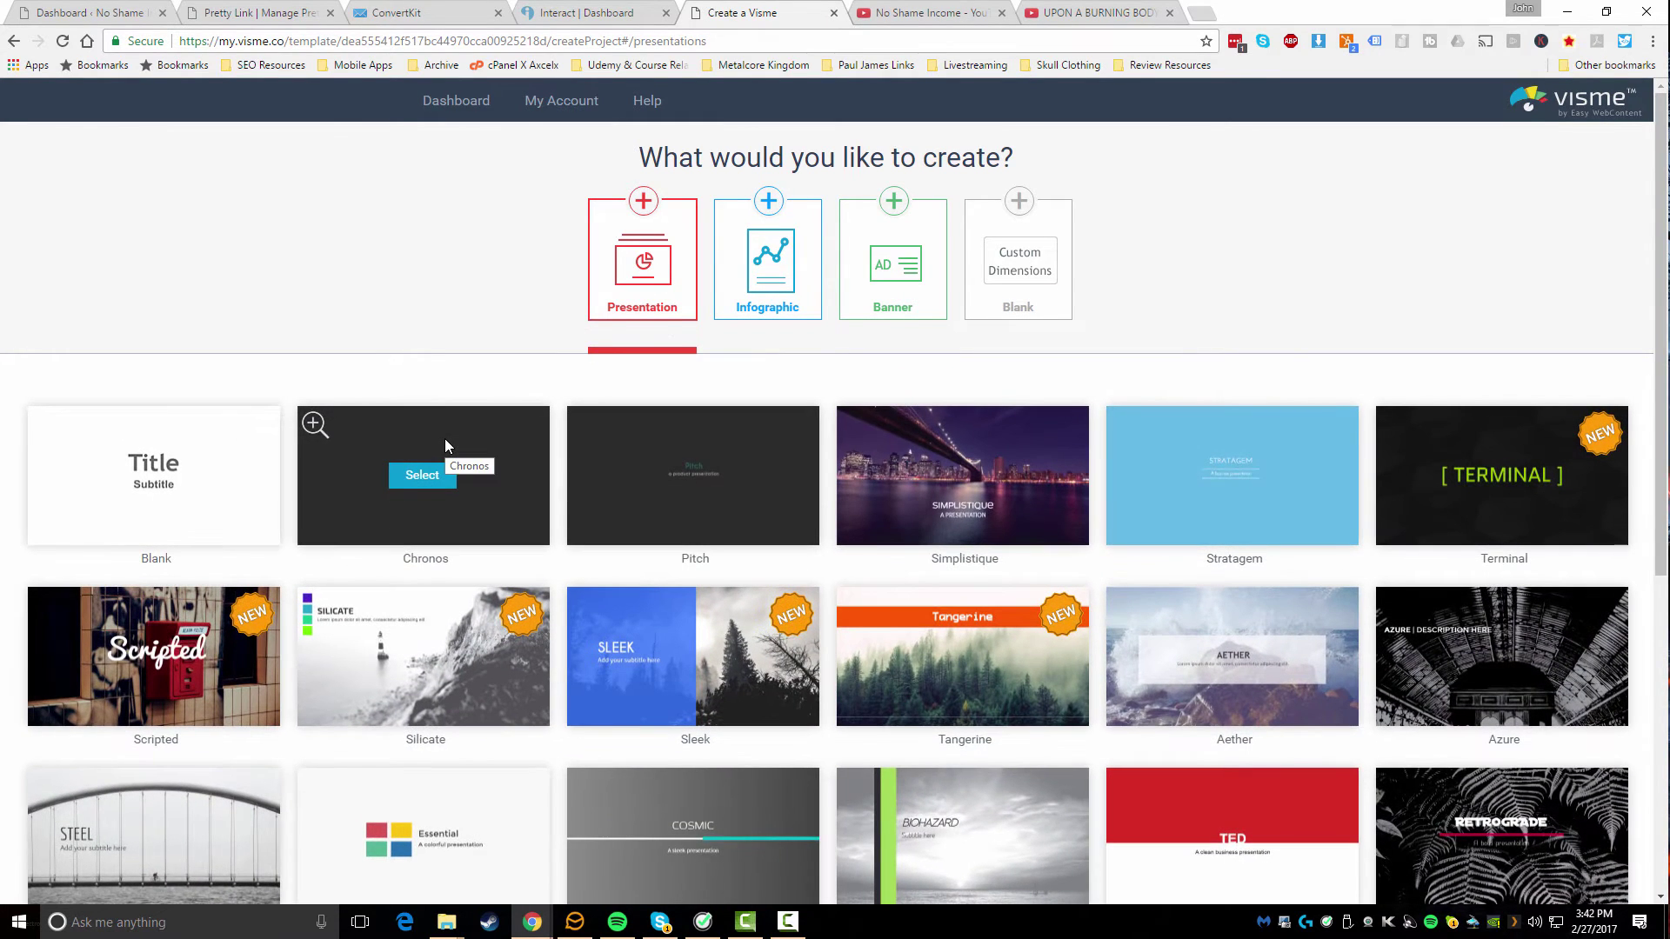
scroll(446, 438, down, 6)
scroll(445, 431, down, 4)
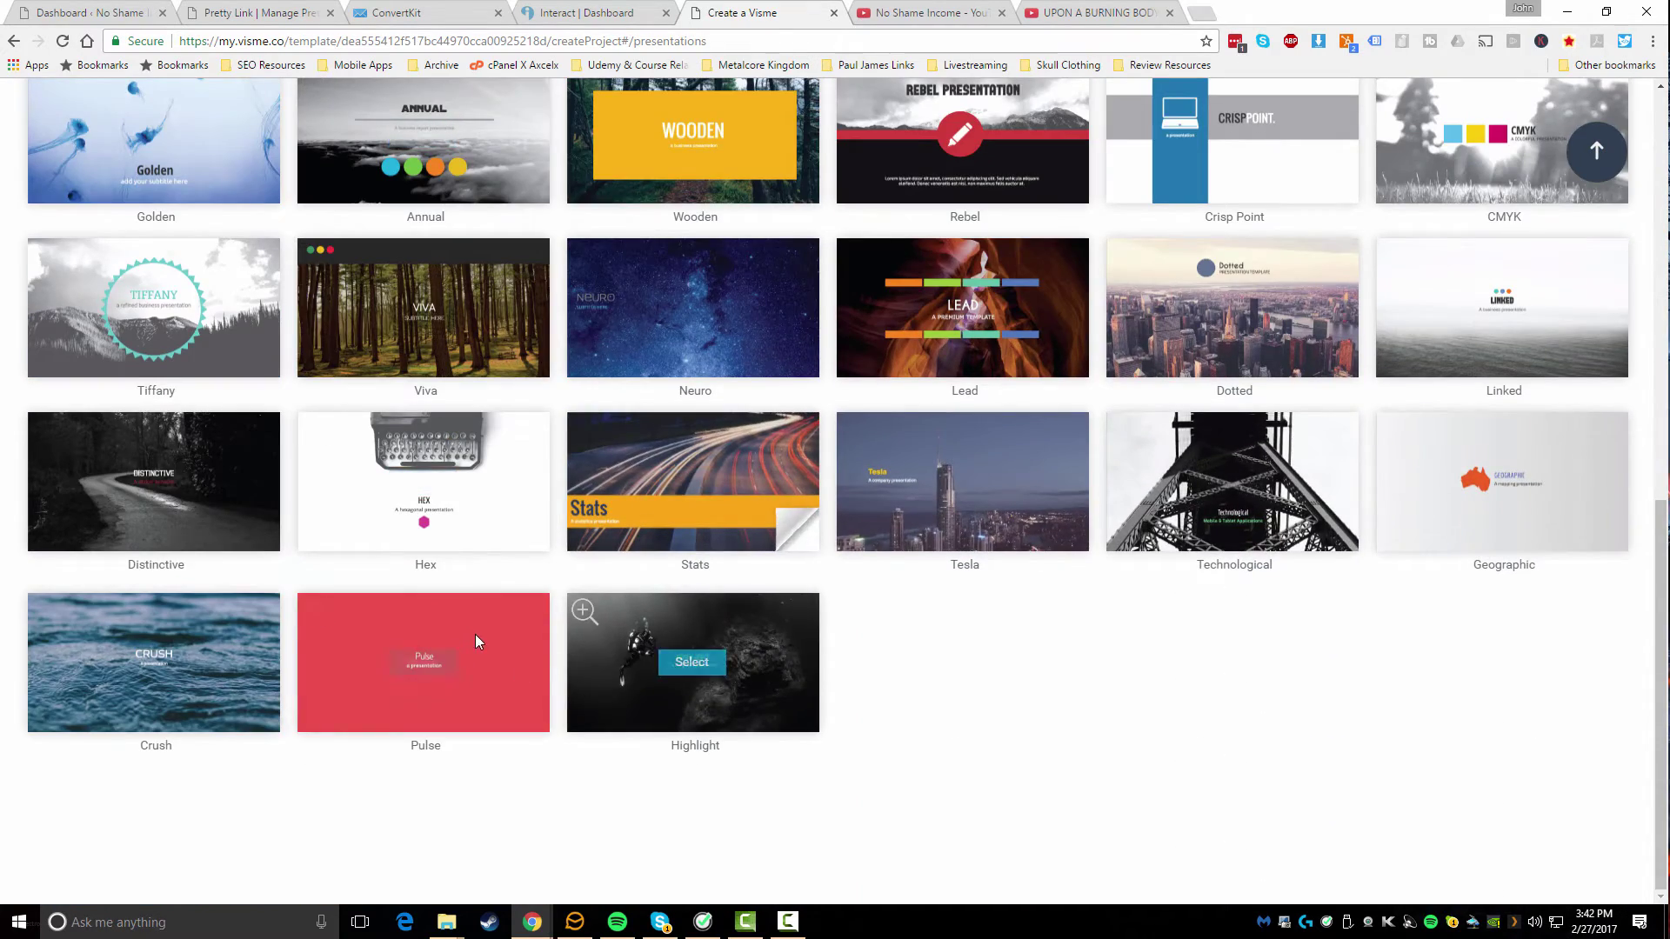
scroll(591, 600, up, 4)
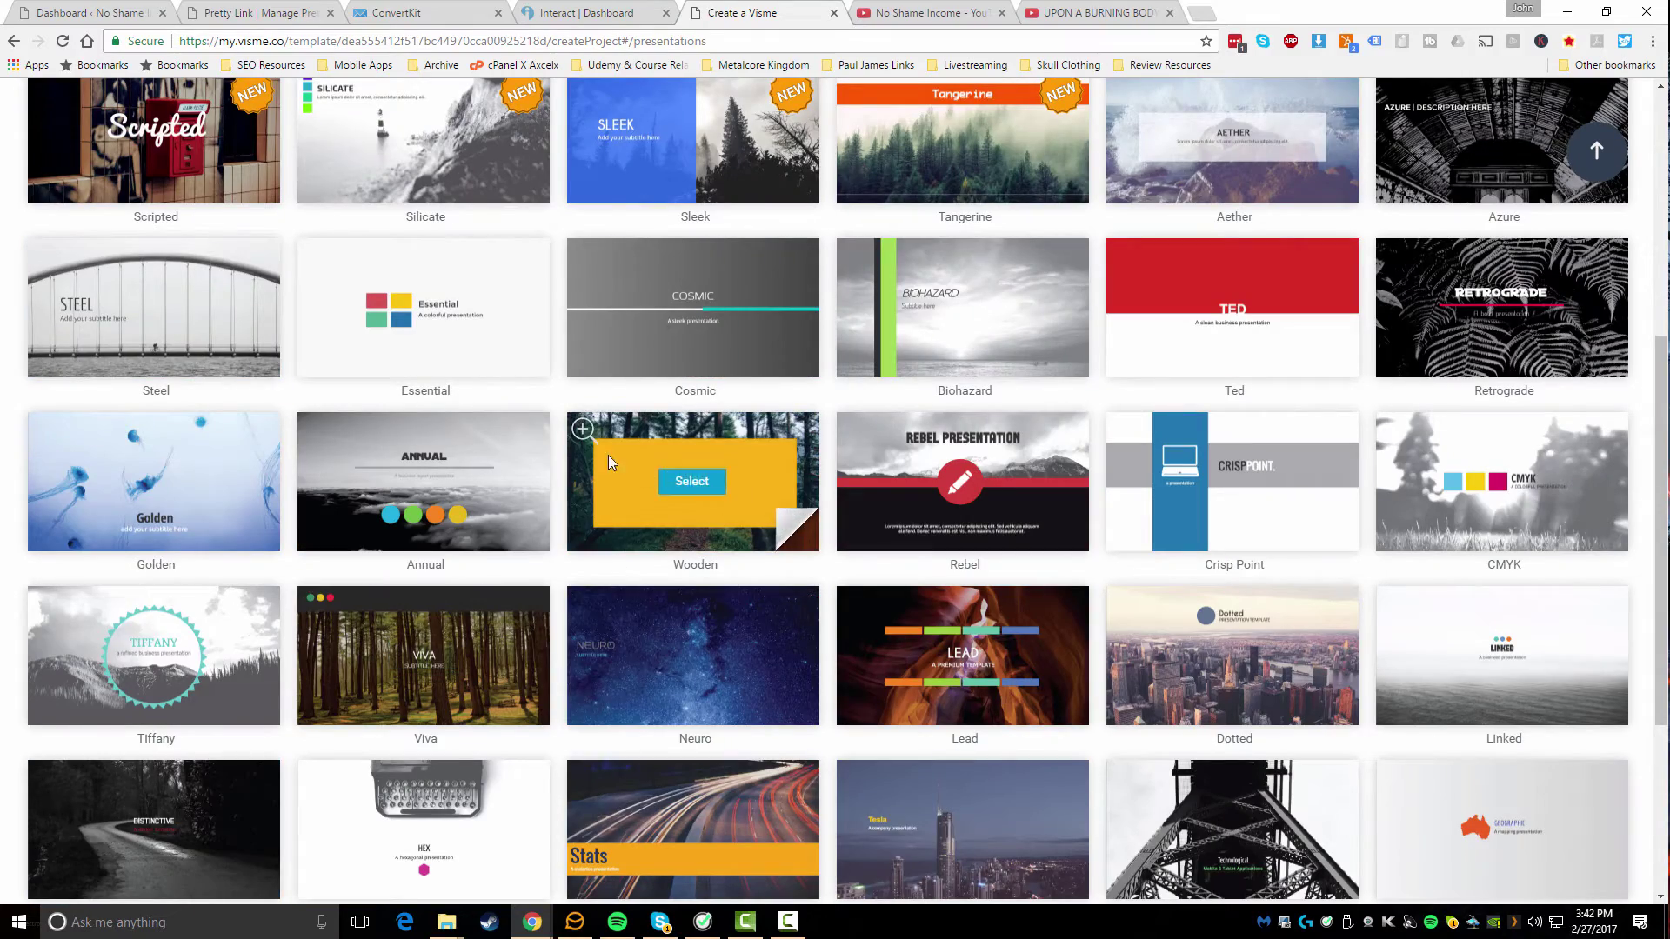
click(583, 429)
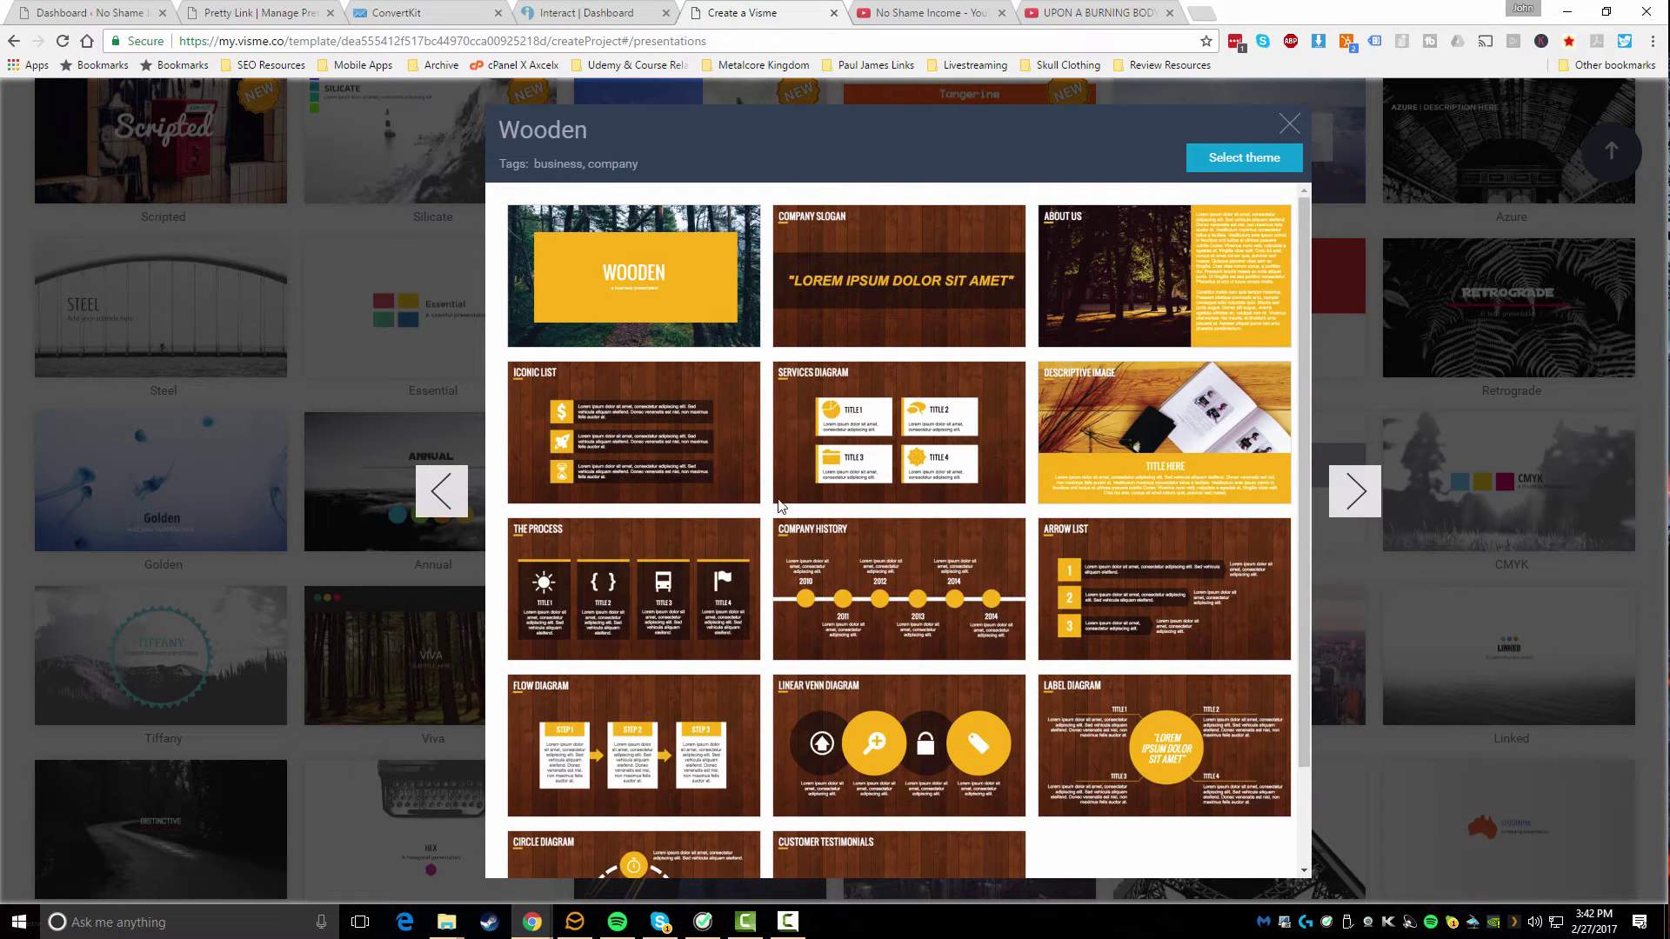
scroll(922, 613, down, 2)
scroll(1154, 315, up, 1)
scroll(1086, 498, up, 1)
click(1289, 124)
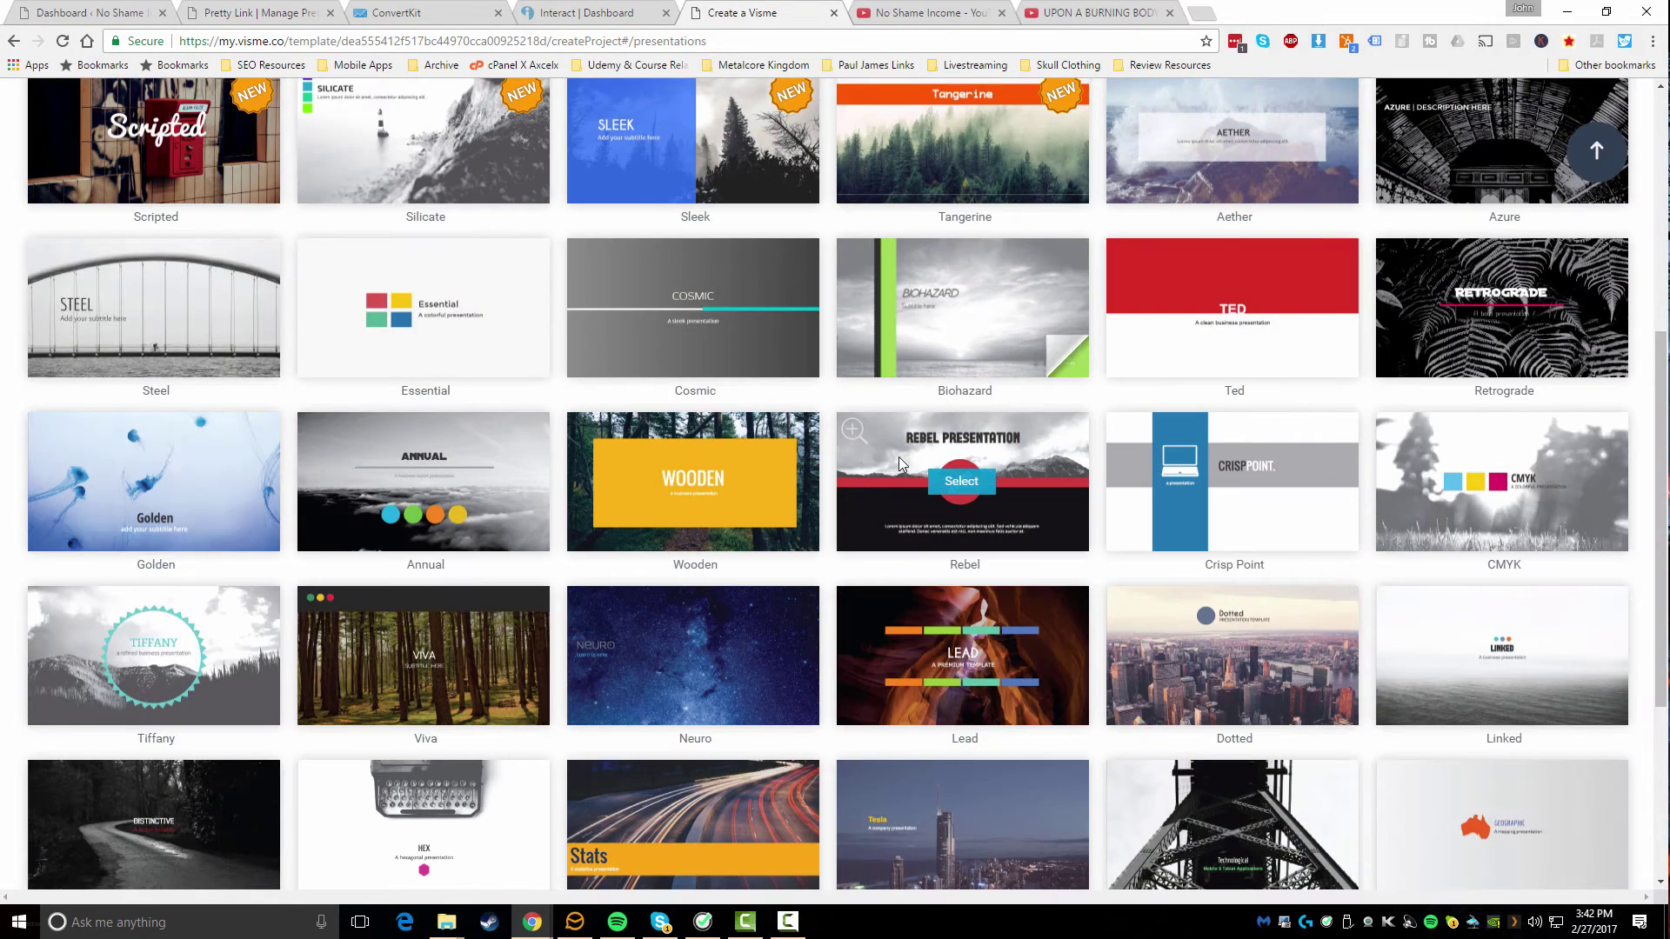
Preview the Rebel theme's slides, close it, and scroll back to the project types
click(854, 432)
scroll(874, 511, down, 2)
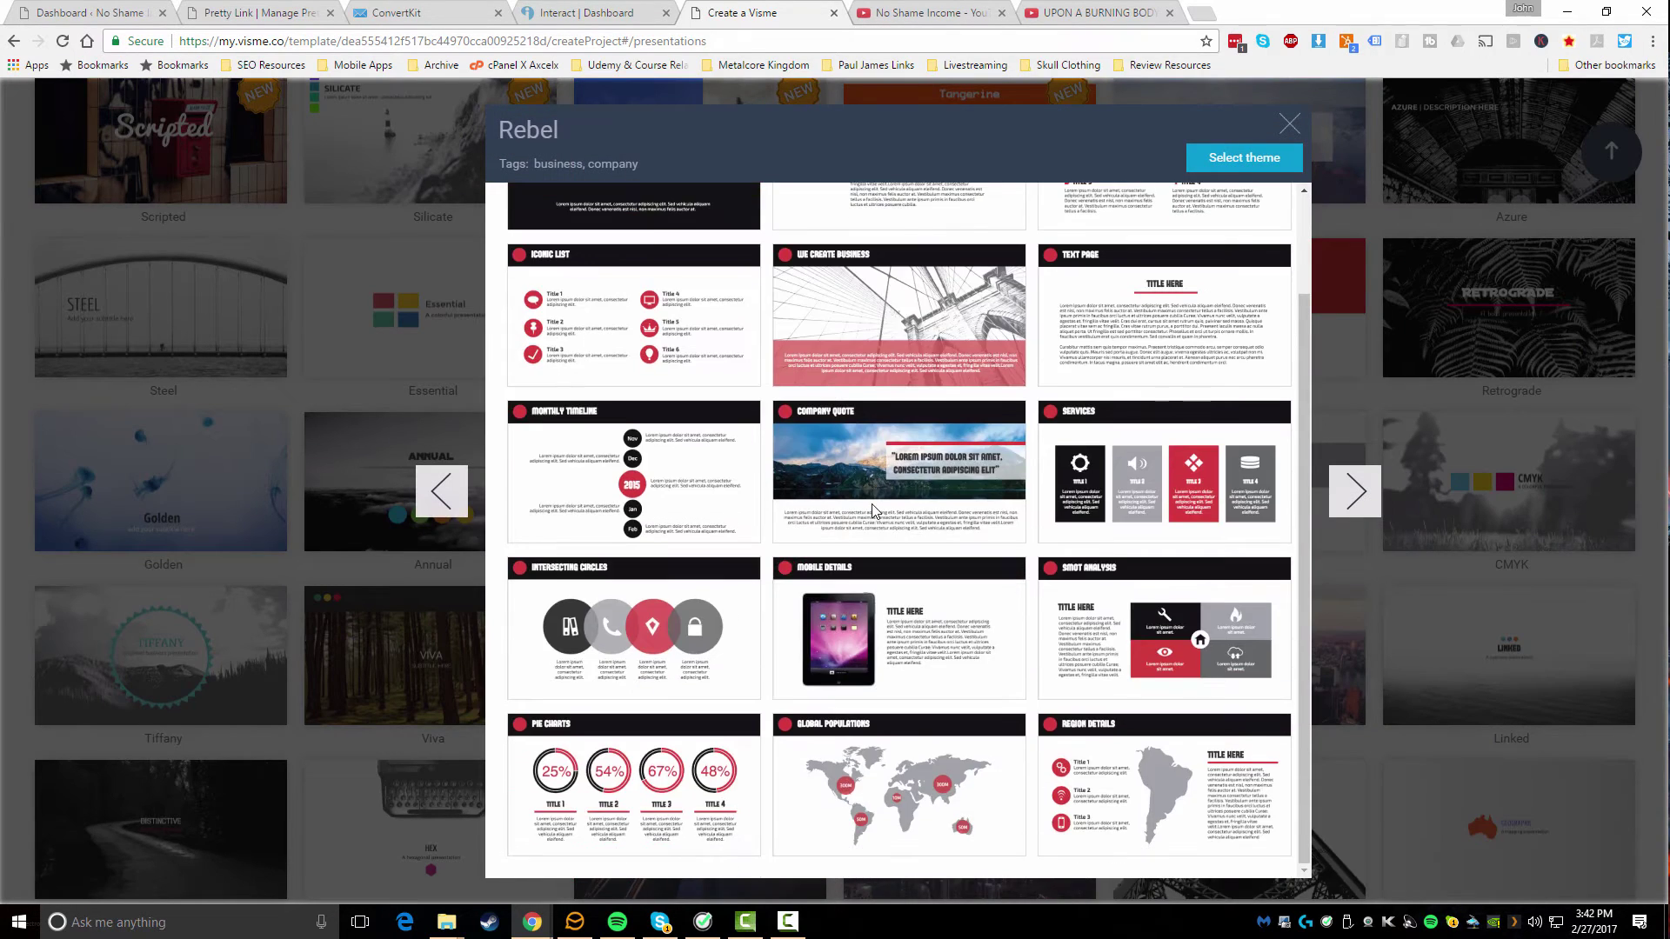
scroll(902, 531, up, 2)
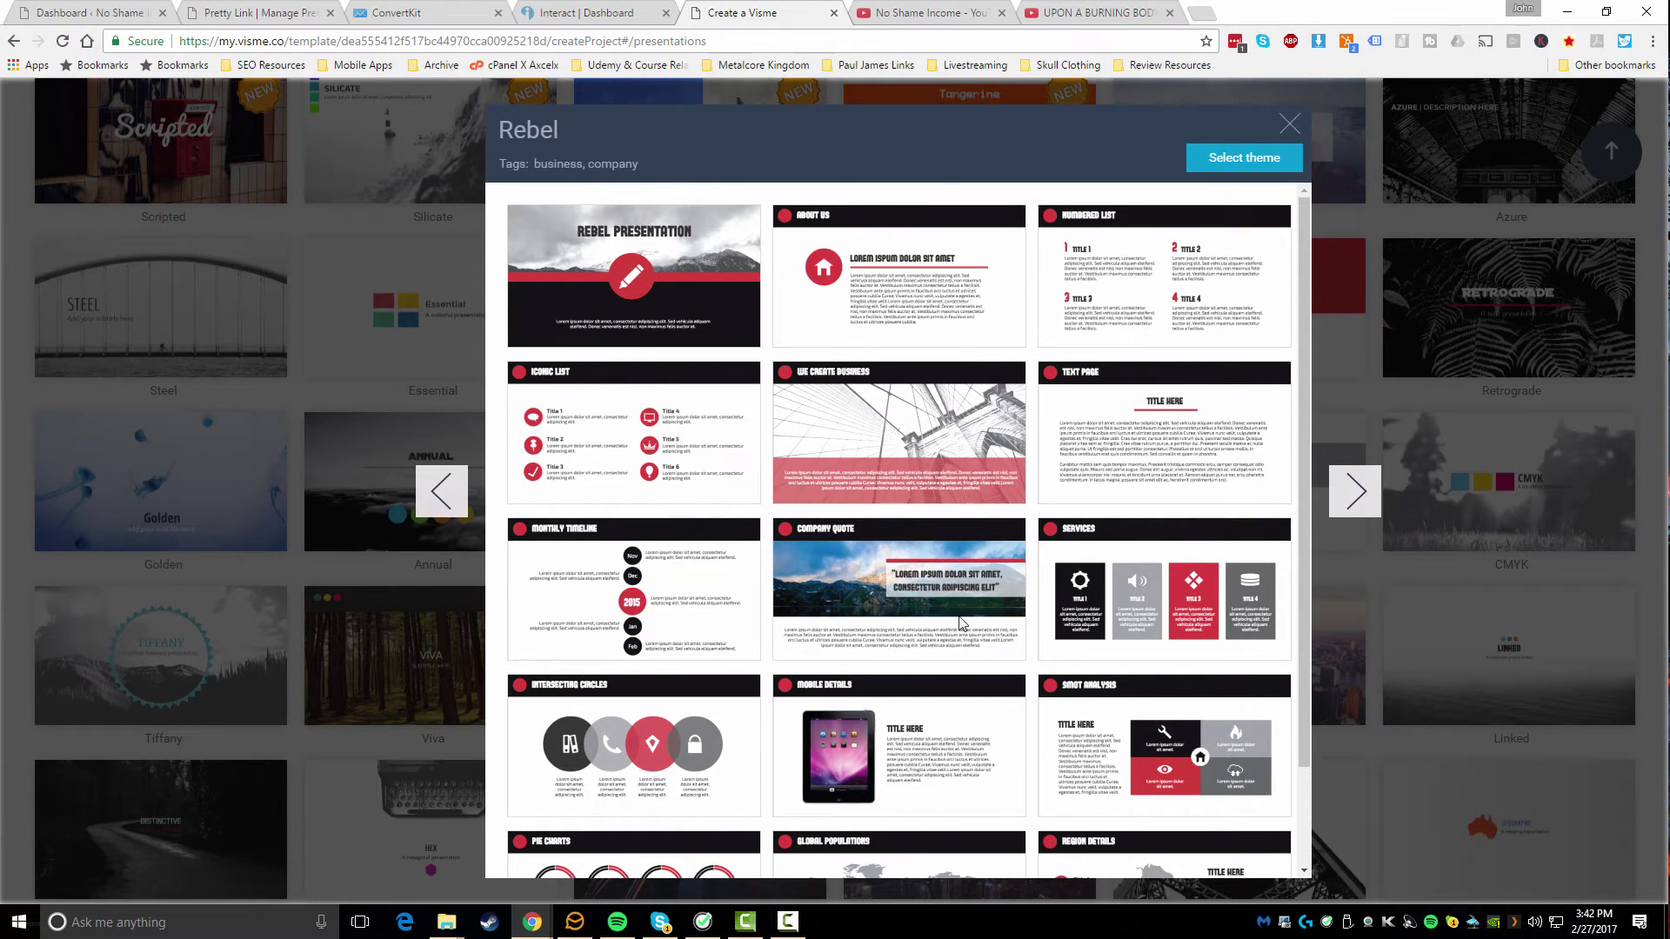
click(1326, 179)
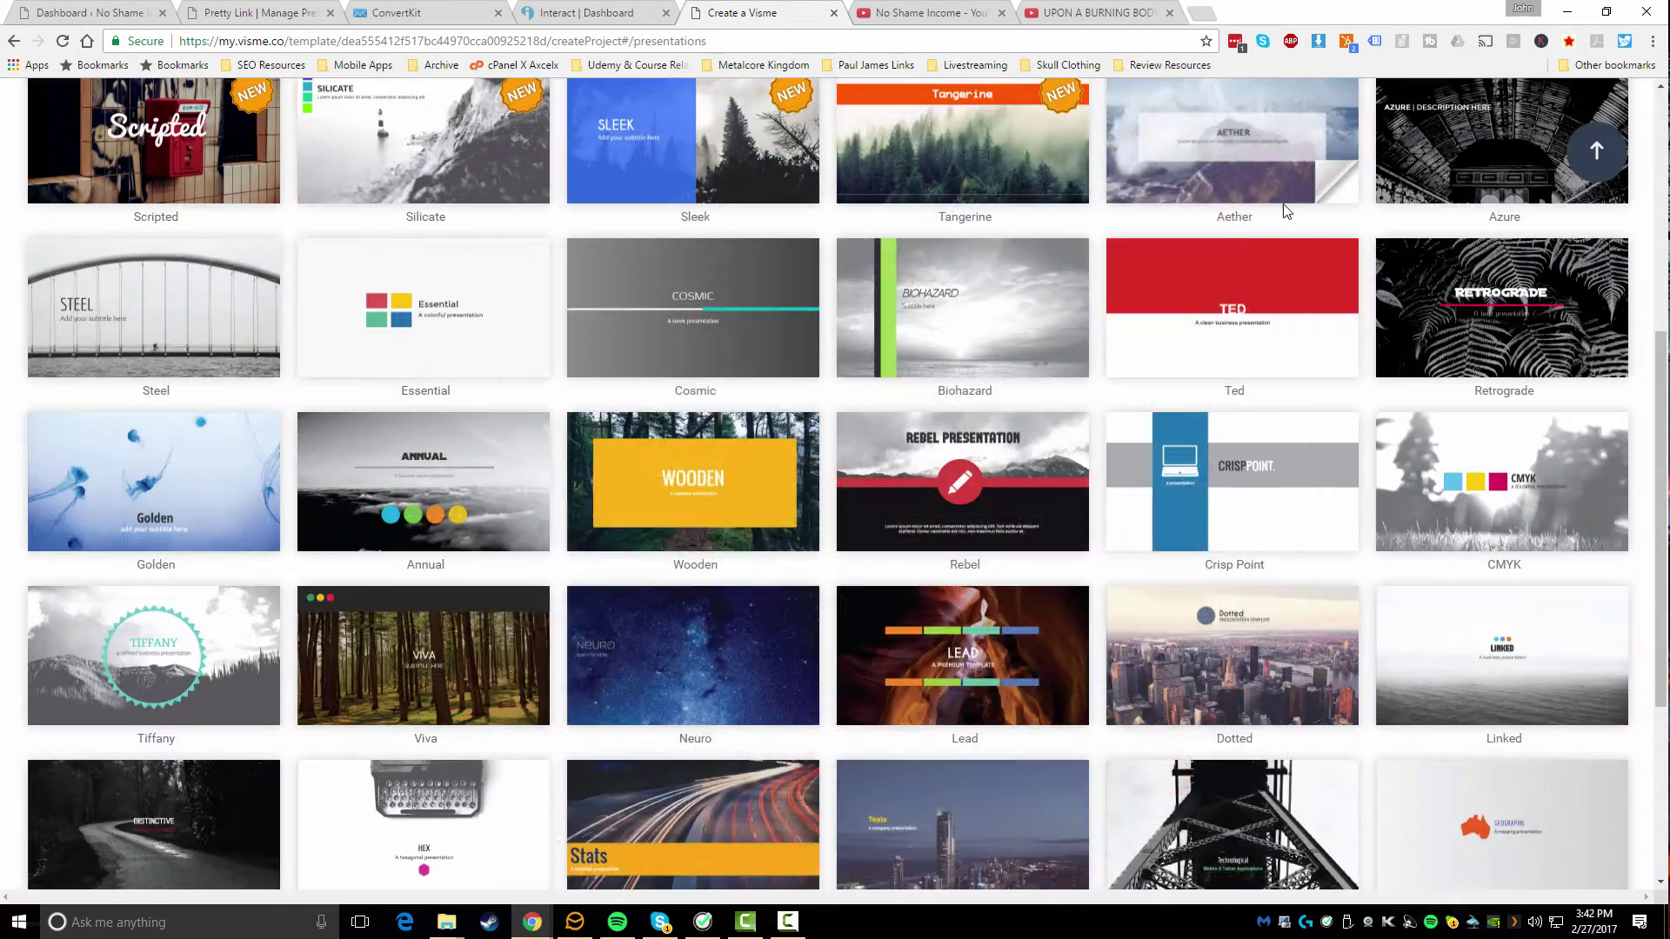
scroll(1465, 428, up, 3)
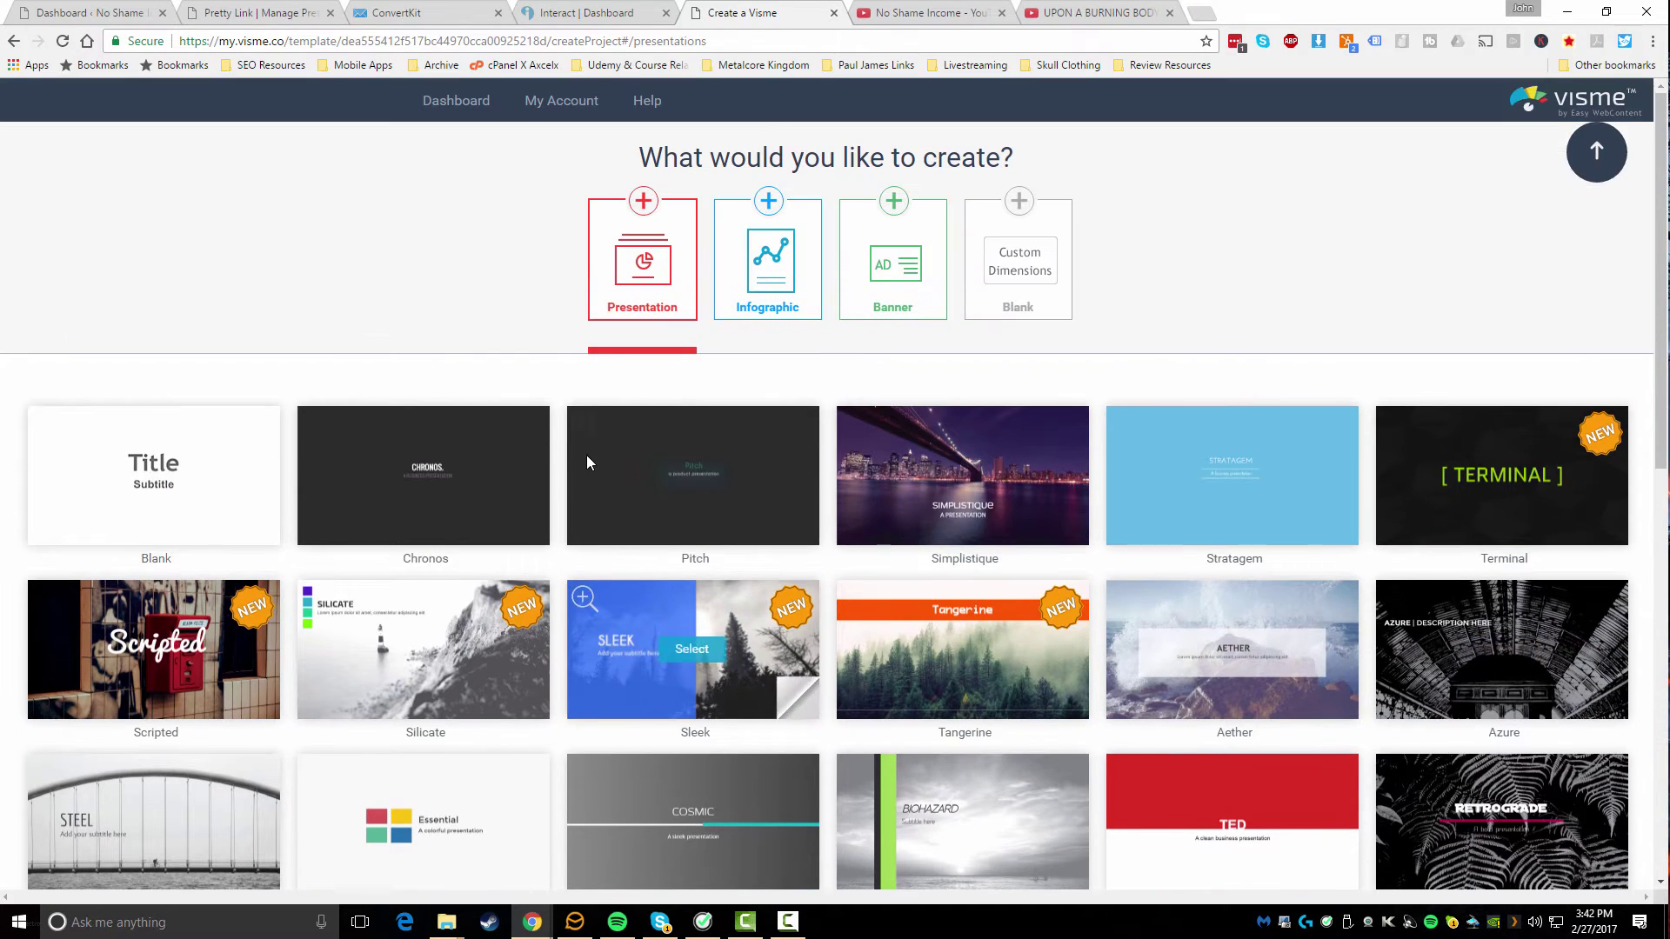
scroll(588, 457, up, 3)
click(729, 313)
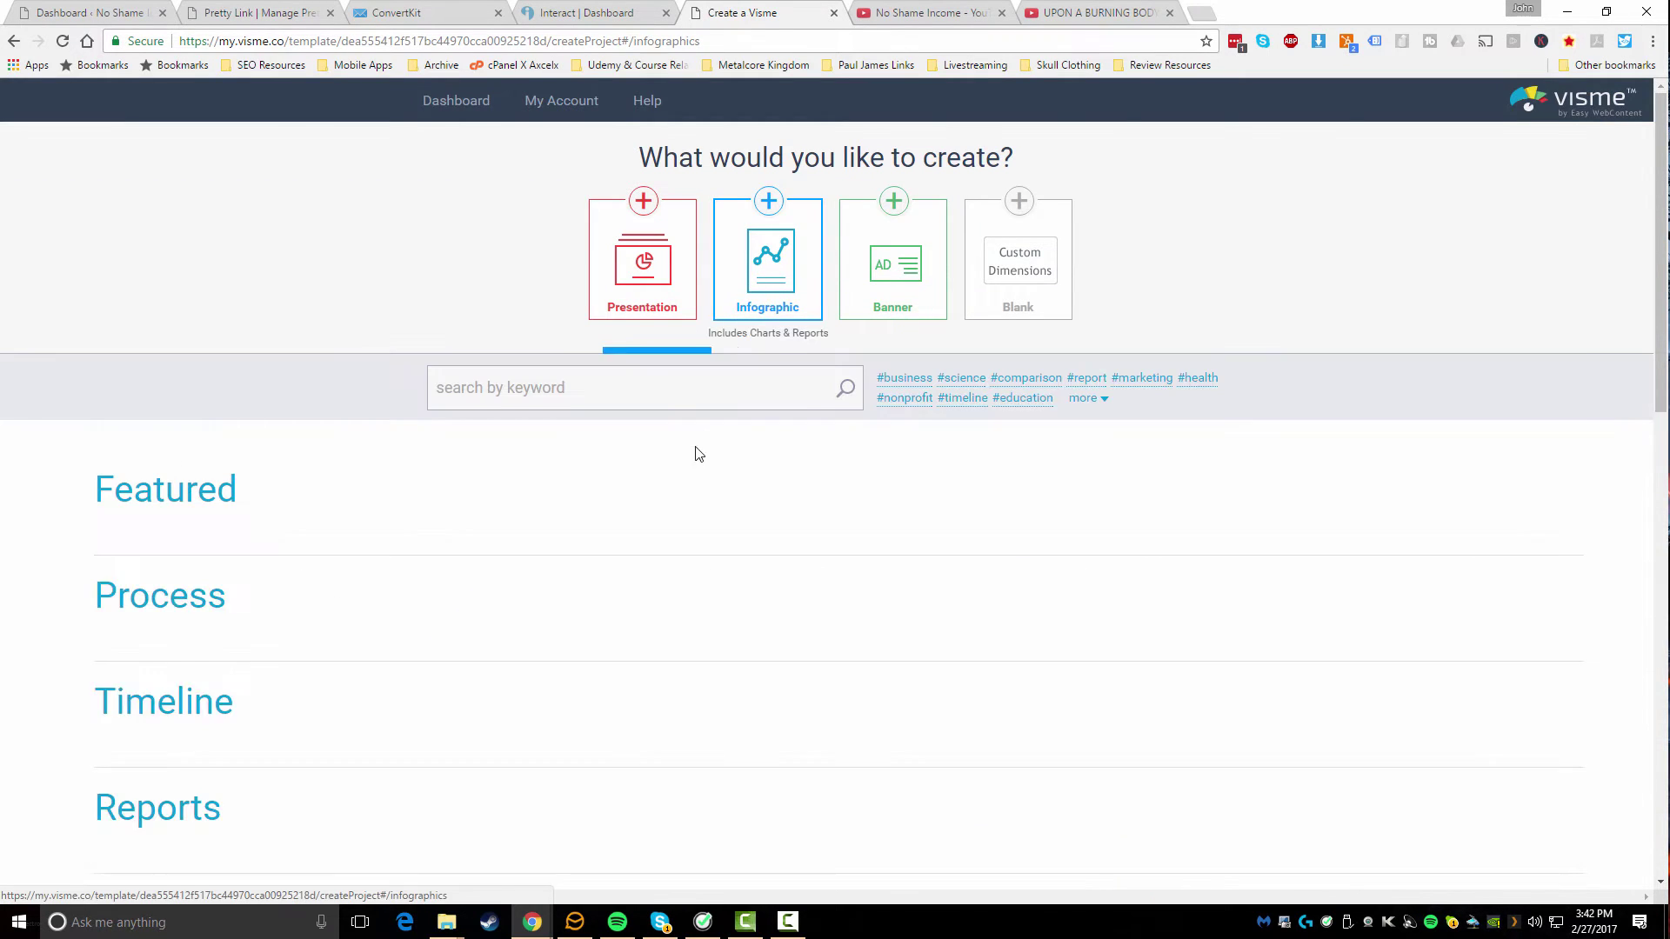
scroll(603, 528, down, 10)
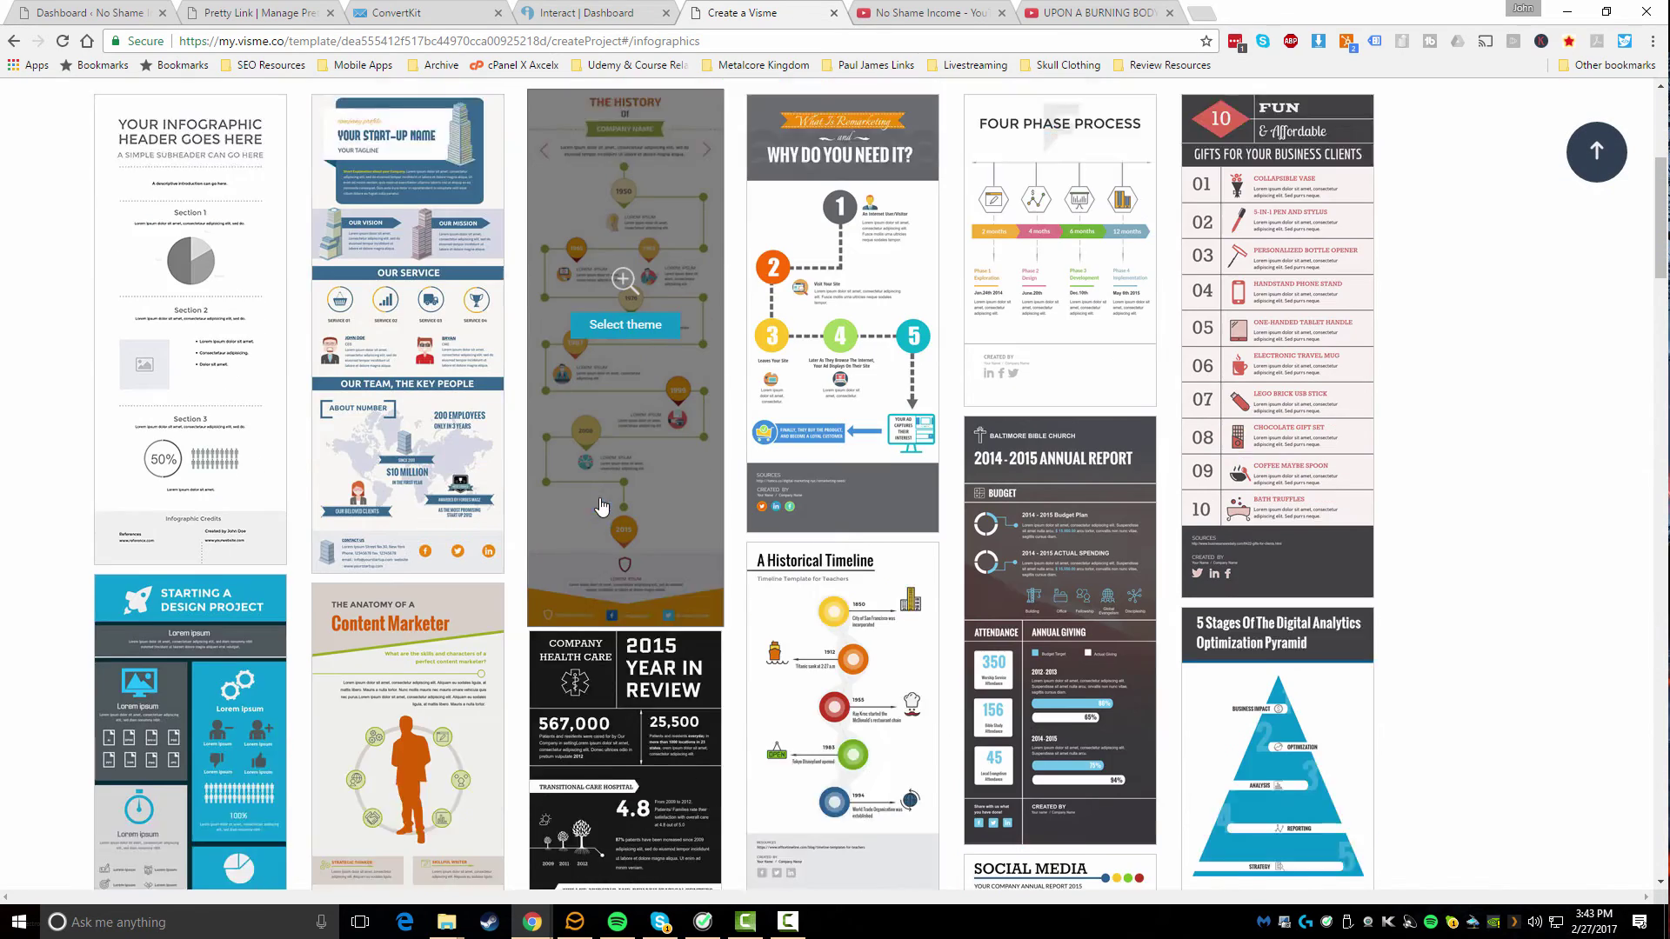
scroll(606, 541, down, 3)
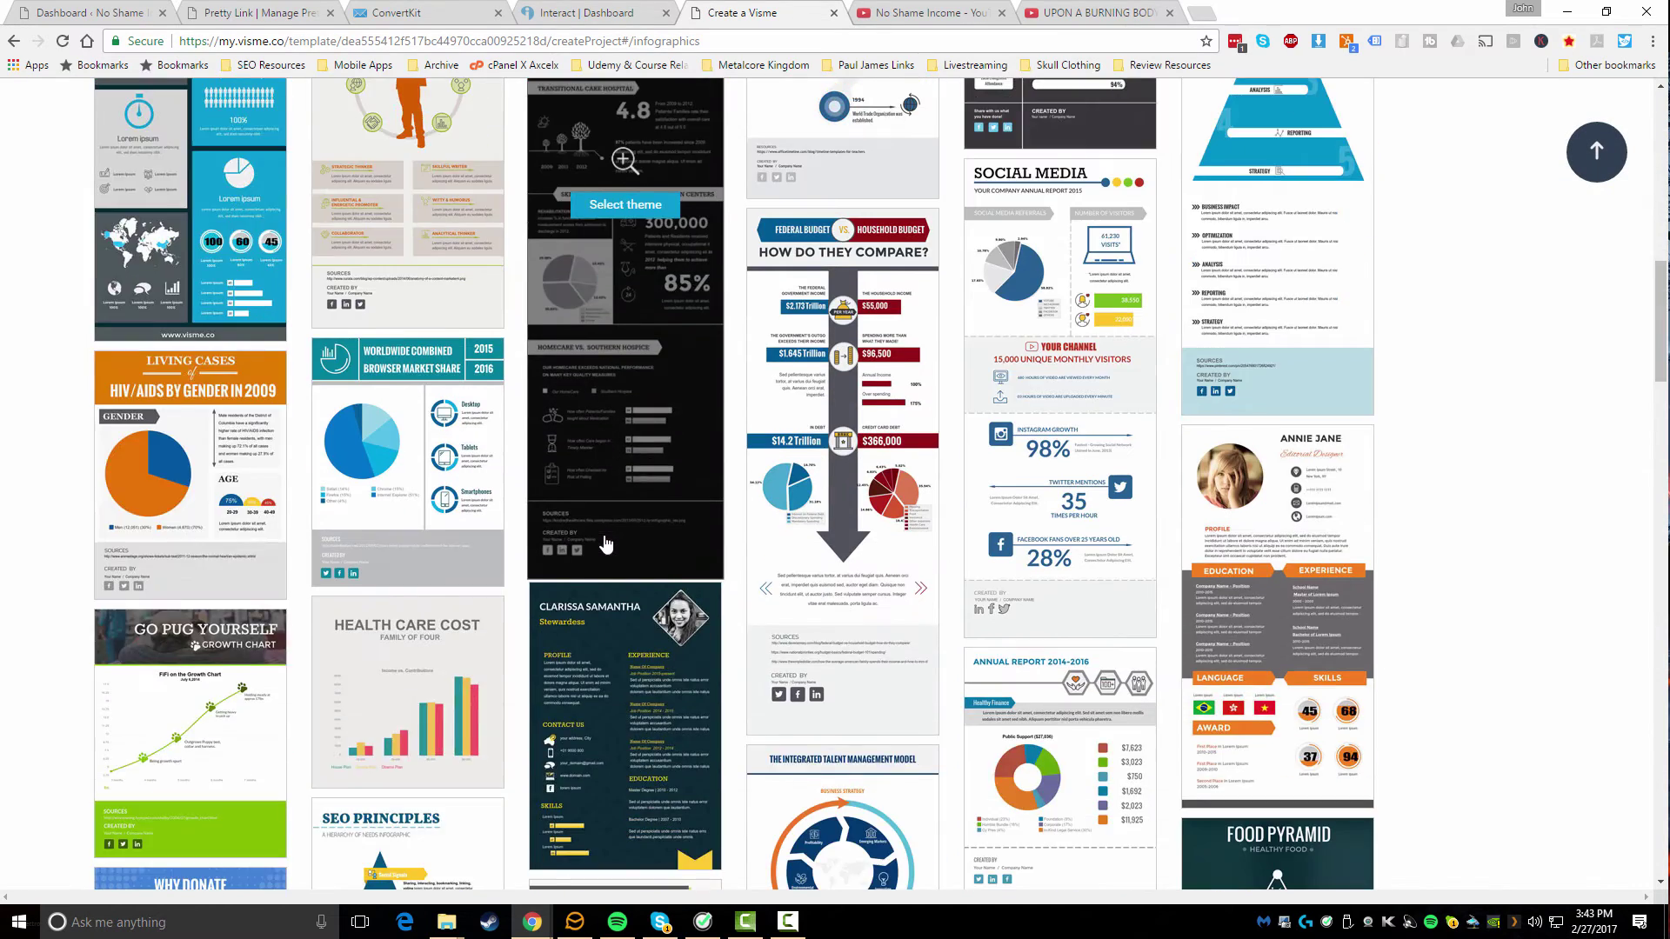
scroll(606, 544, down, 7)
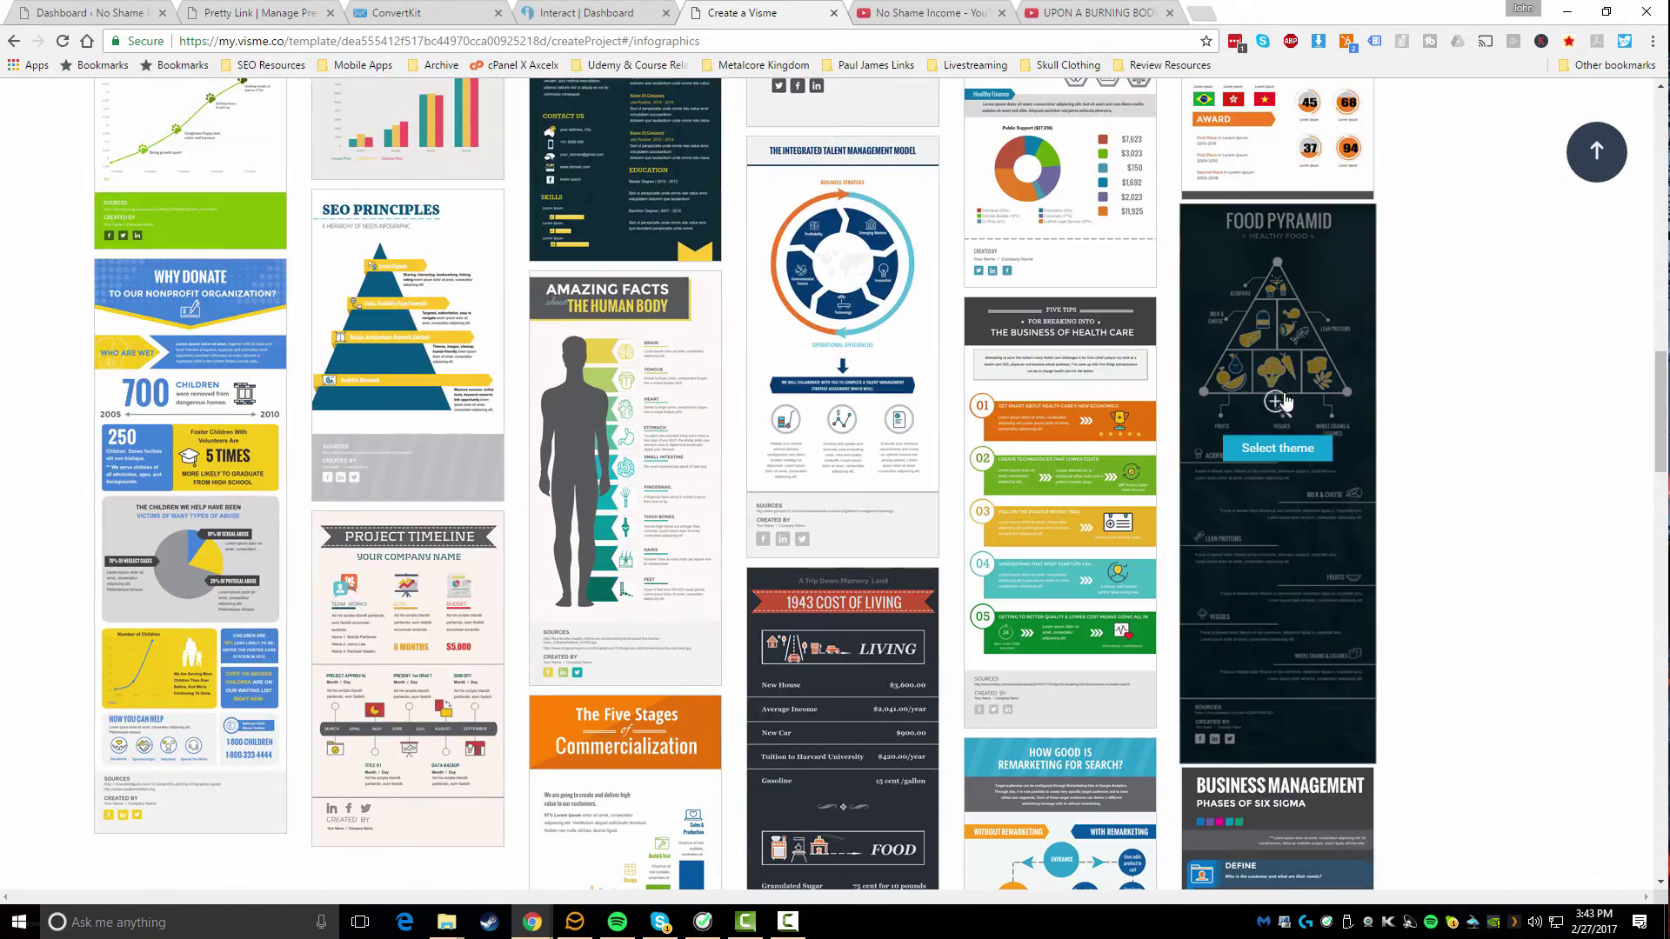
click(1283, 401)
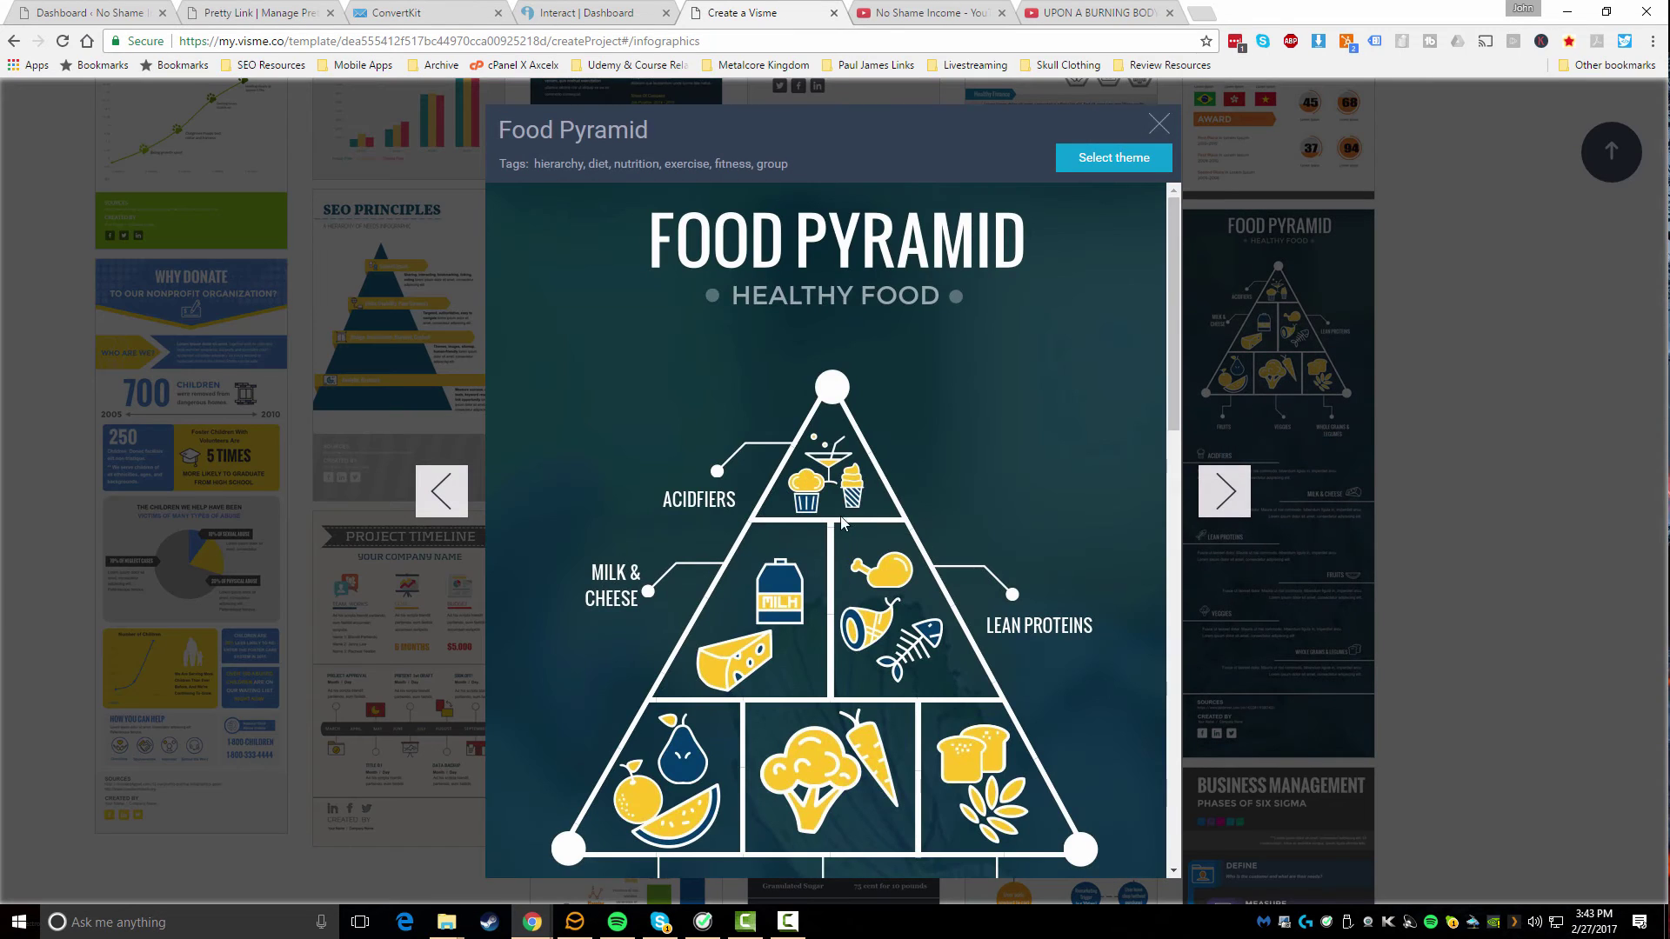
scroll(806, 529, down, 15)
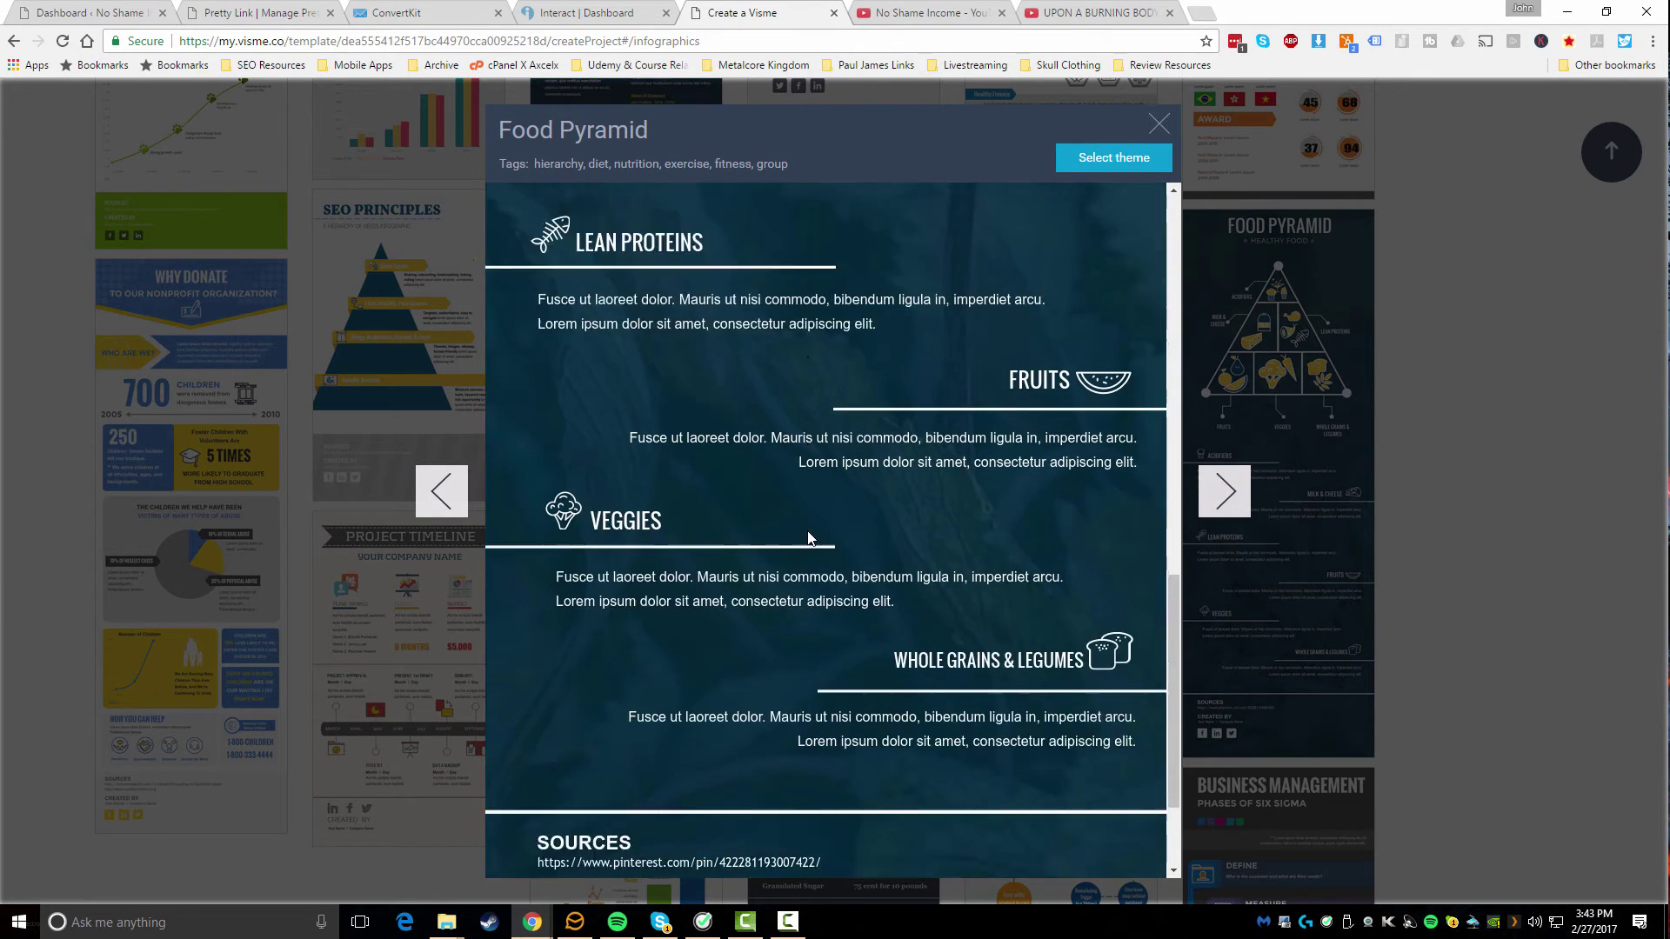
scroll(807, 529, up, 15)
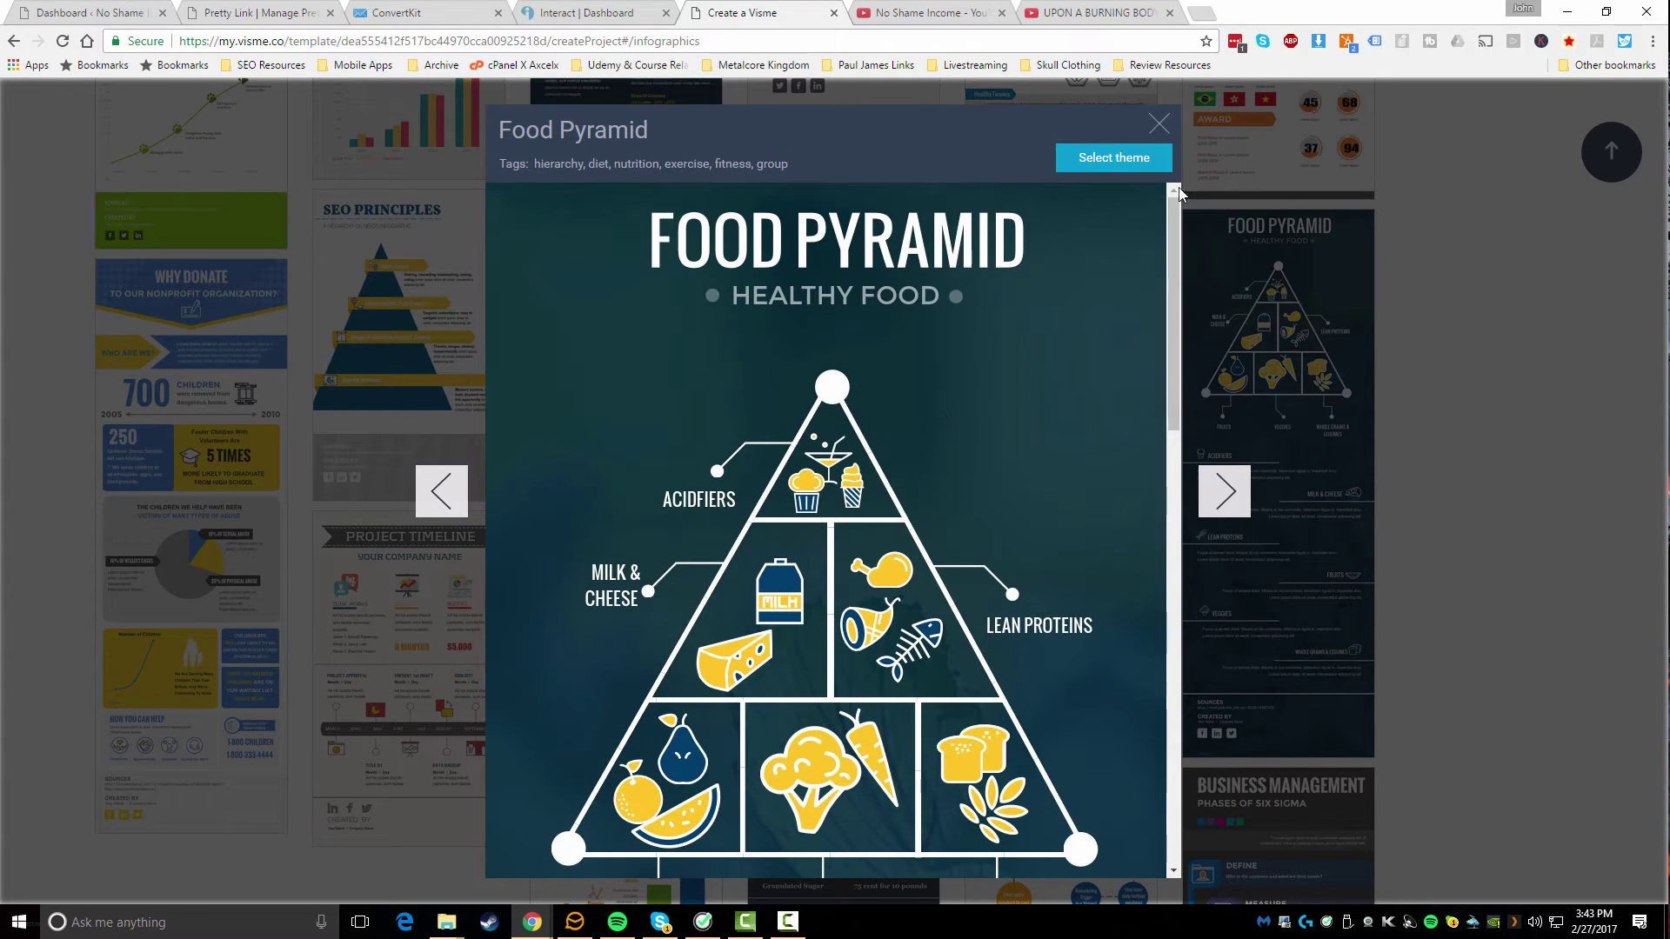
click(1159, 125)
scroll(706, 685, down, 15)
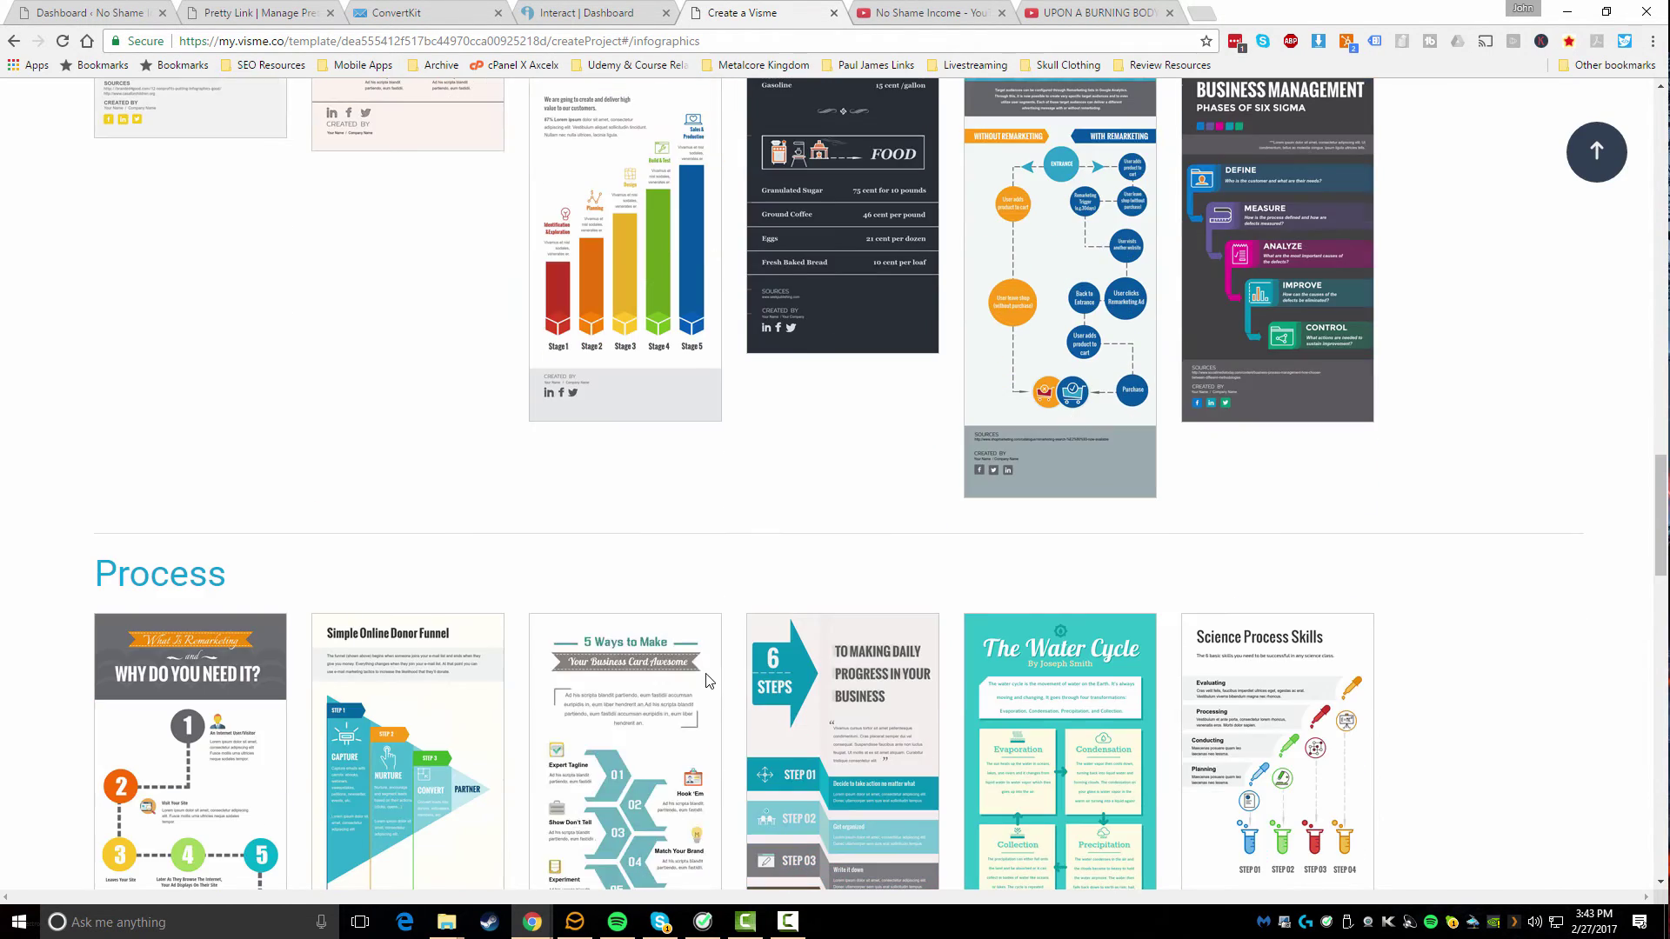
scroll(707, 672, down, 6)
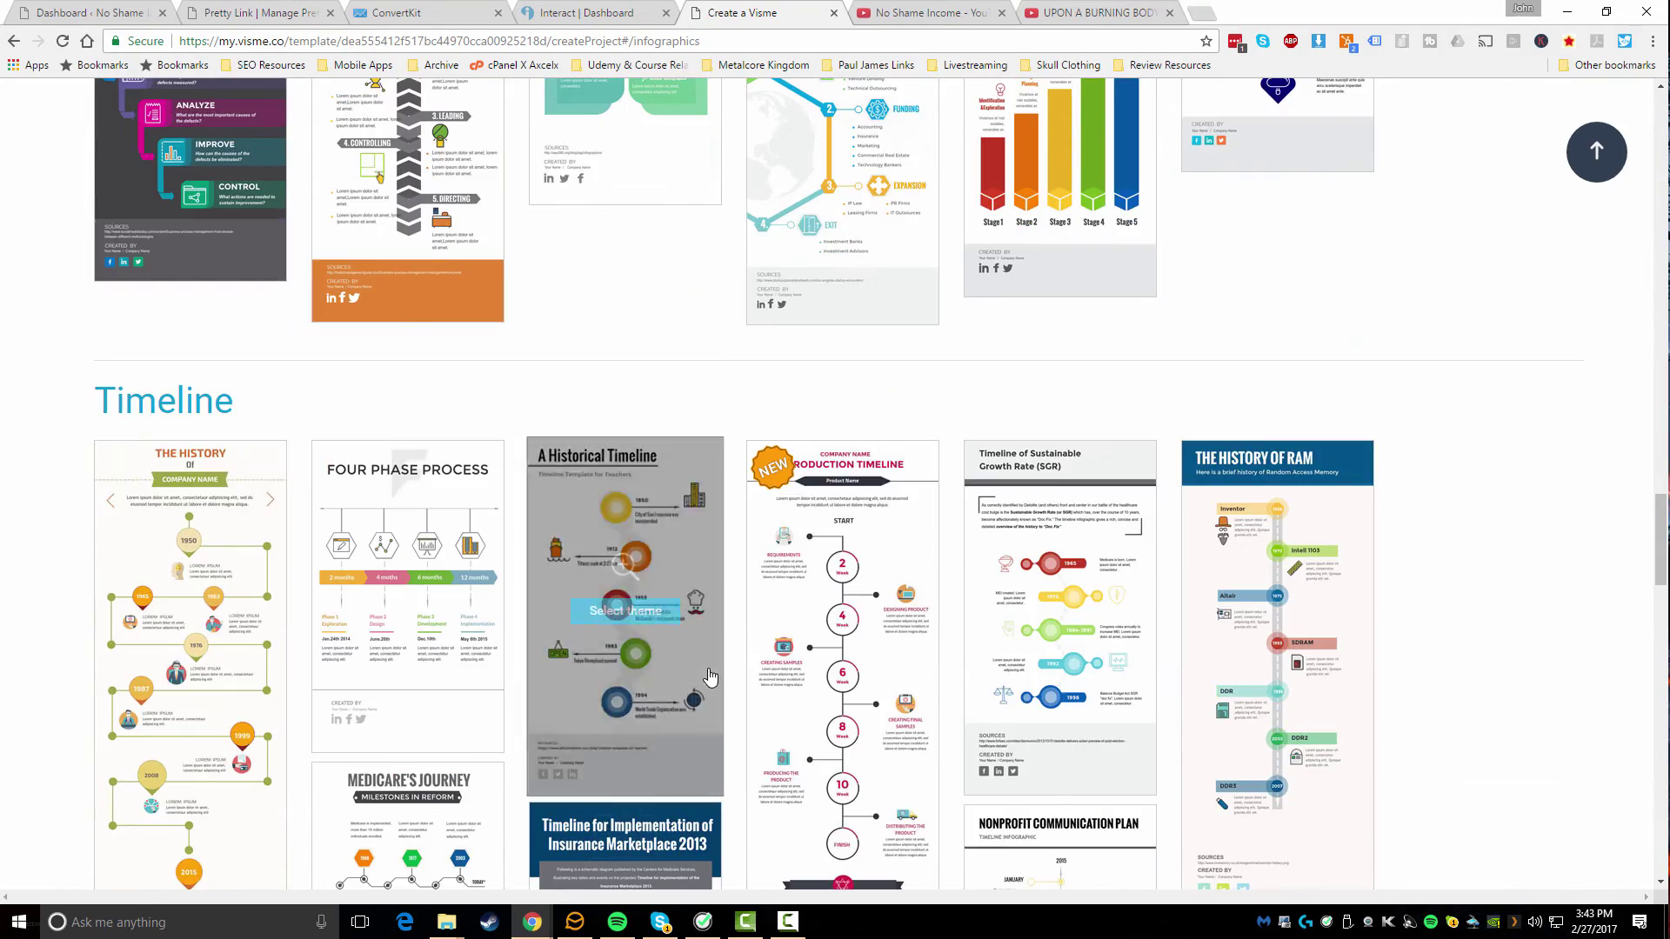
scroll(708, 674, up, 8)
scroll(710, 677, up, 2)
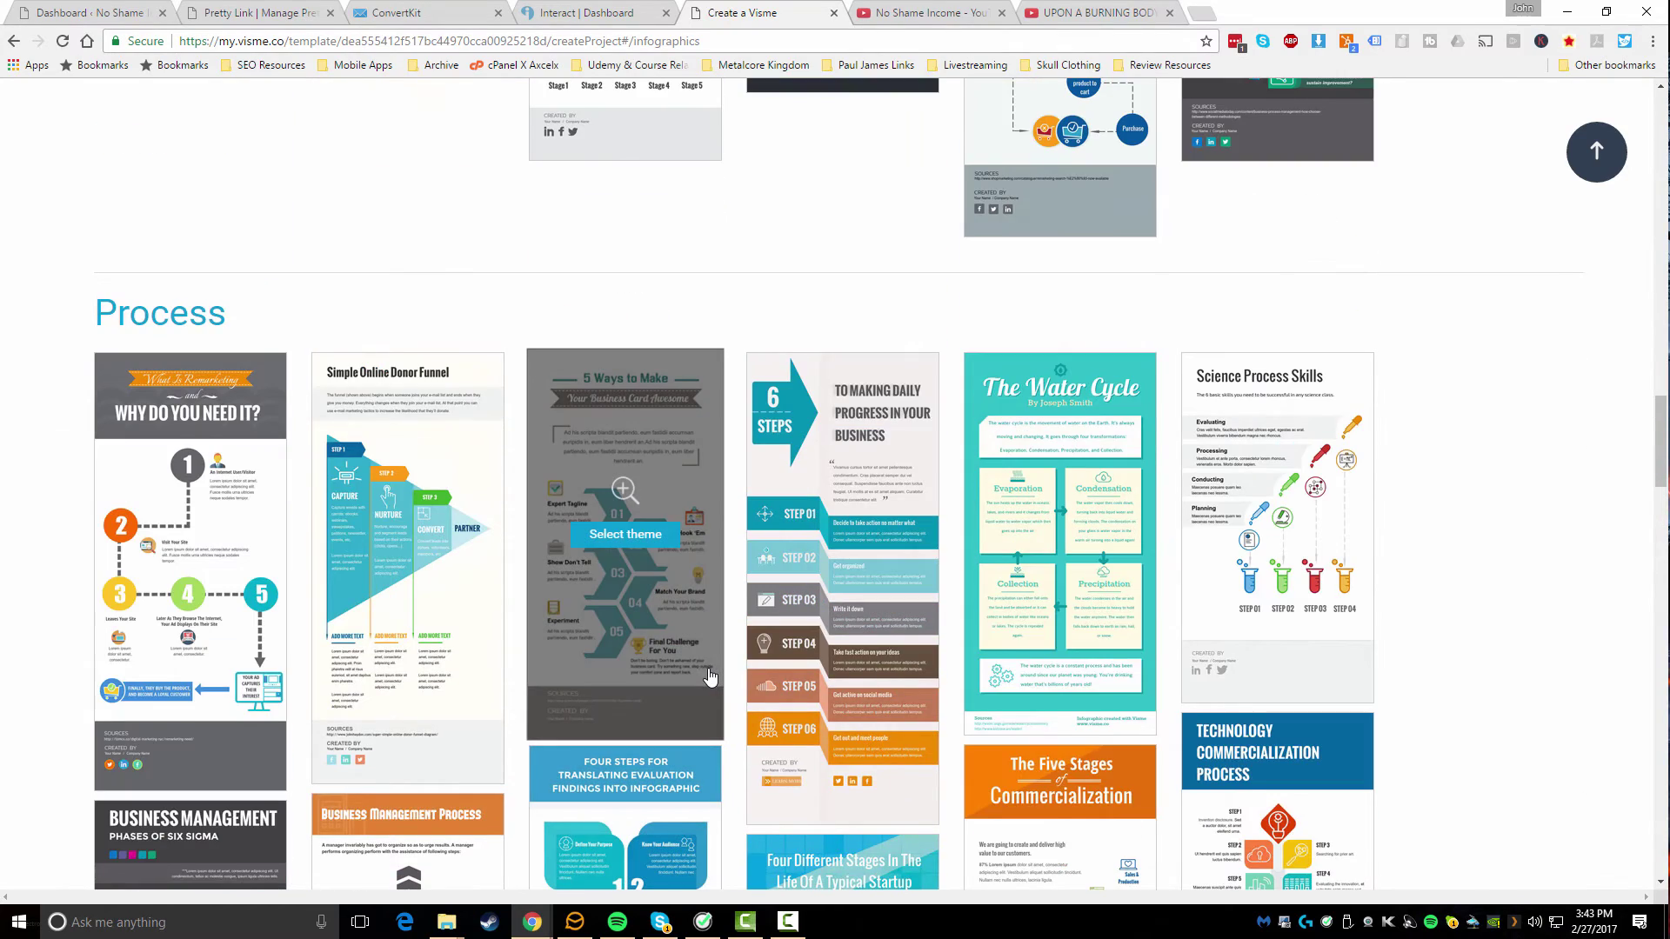
scroll(710, 685, down, 2)
scroll(325, 650, down, 11)
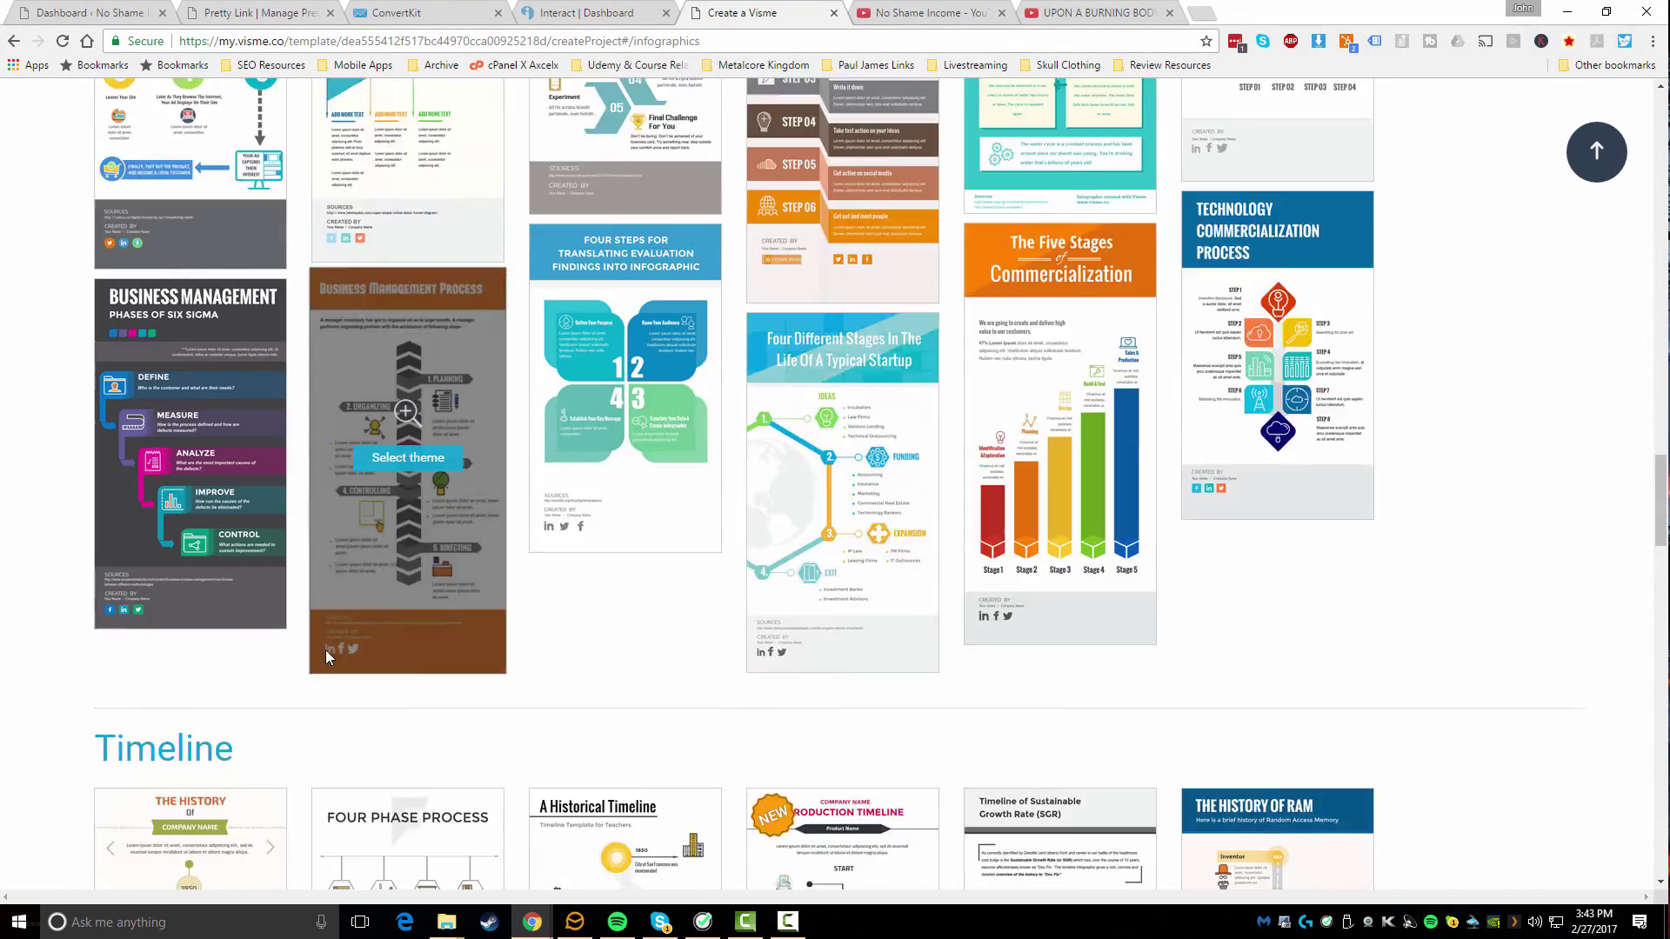
scroll(327, 659, down, 18)
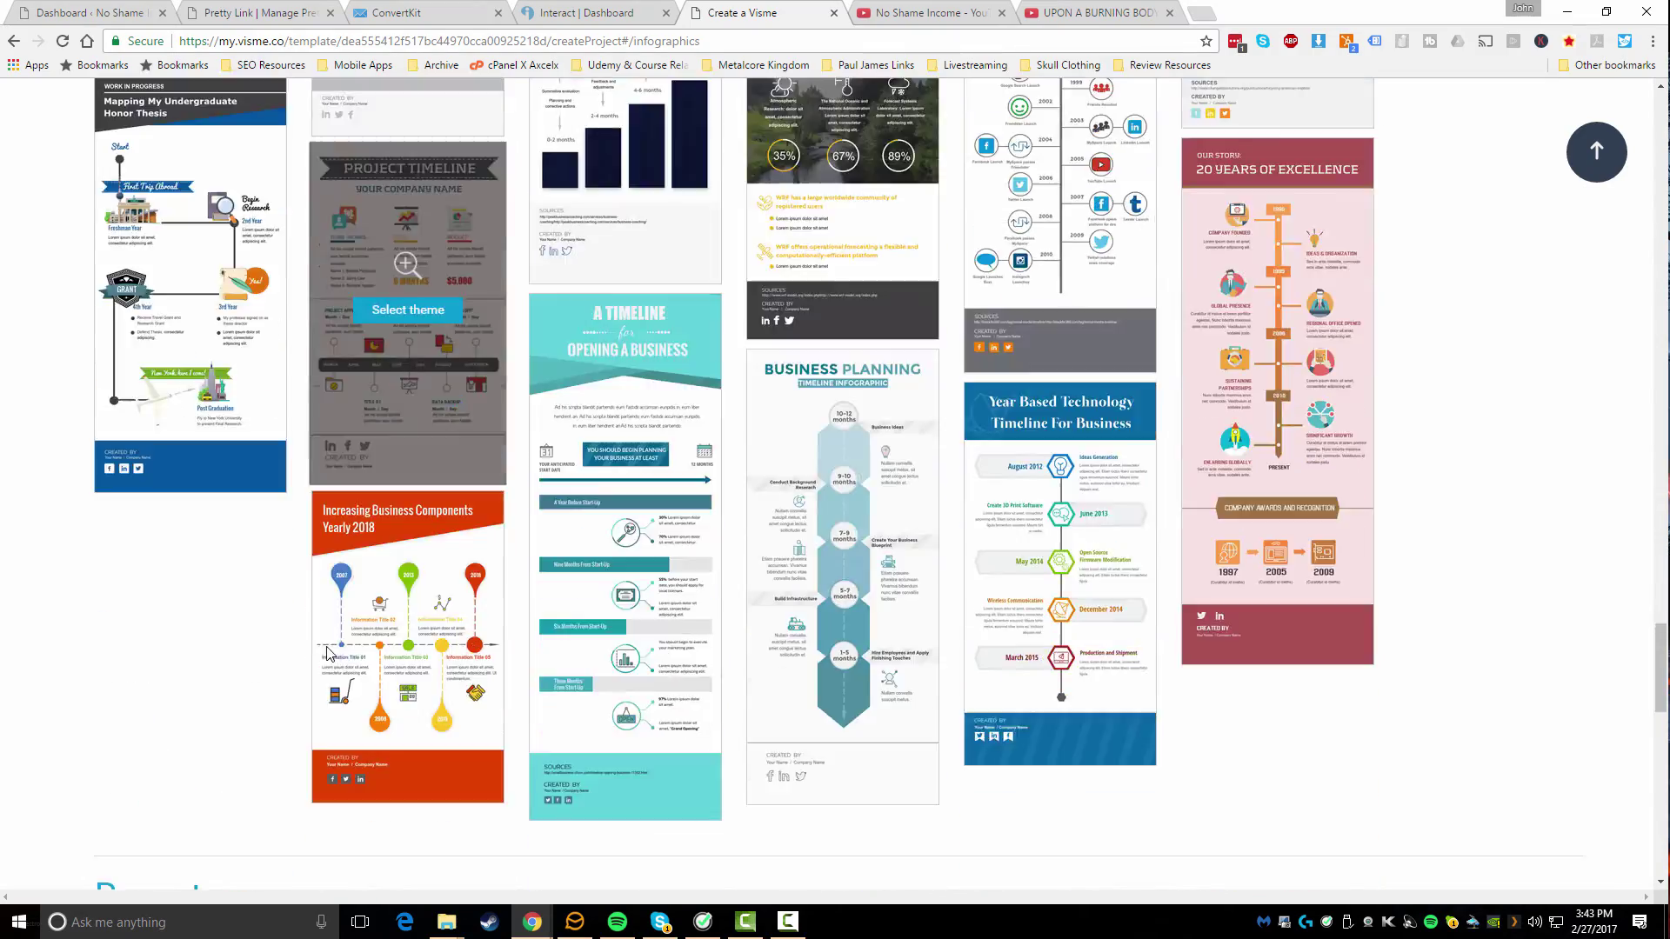
scroll(329, 650, down, 15)
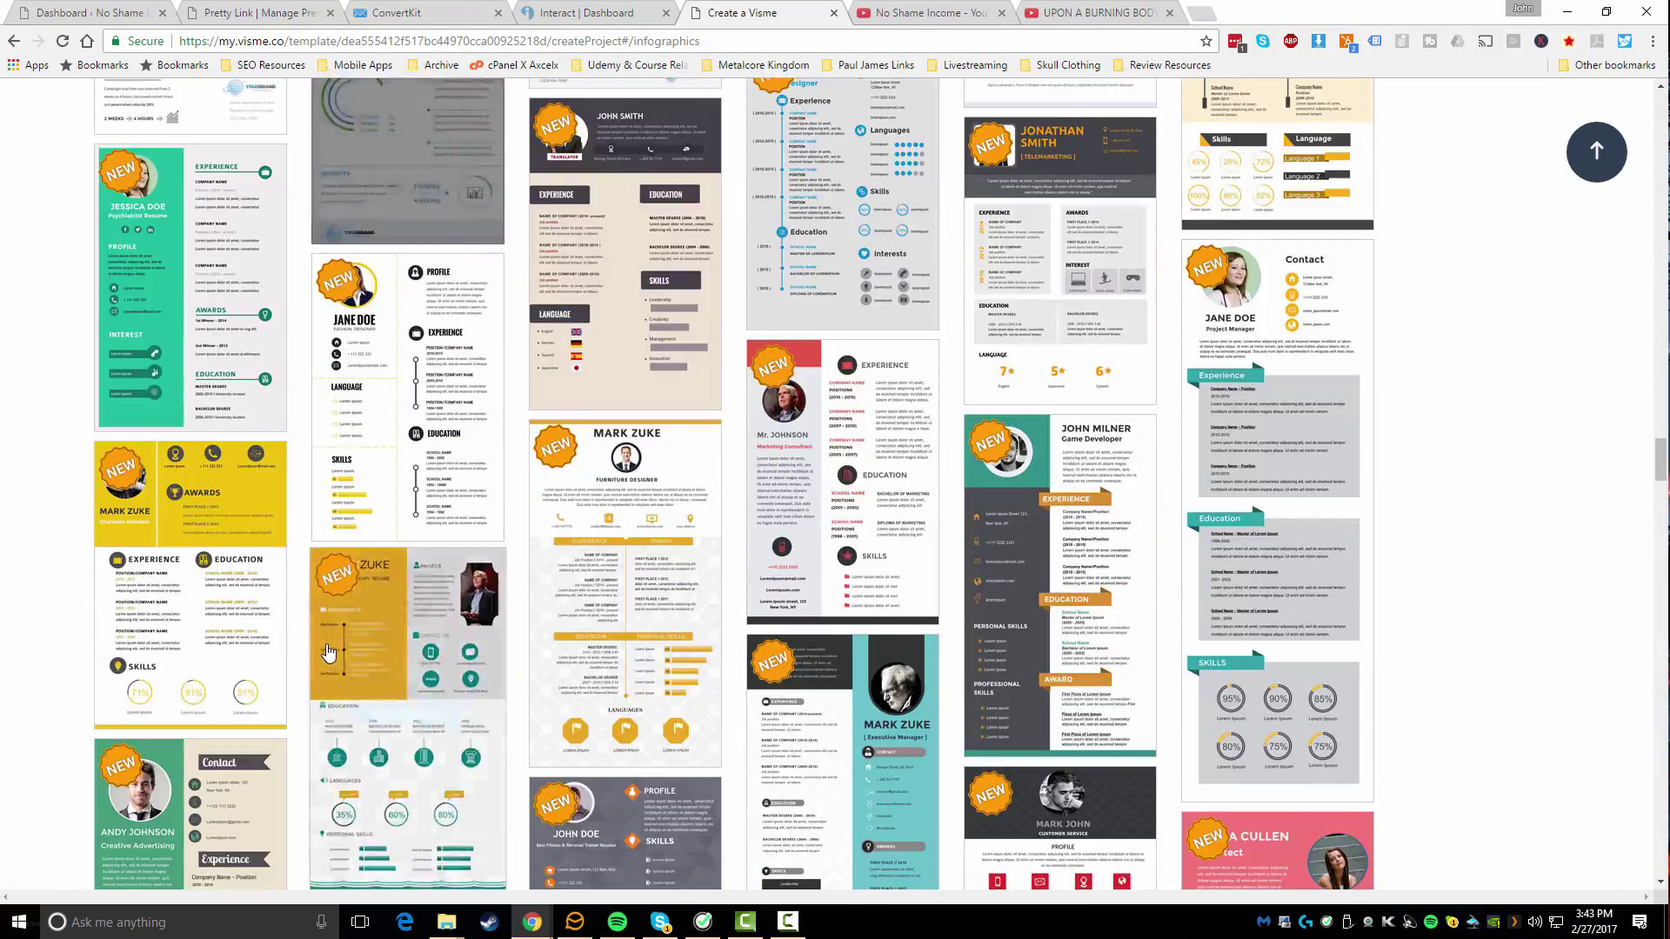
scroll(328, 651, down, 20)
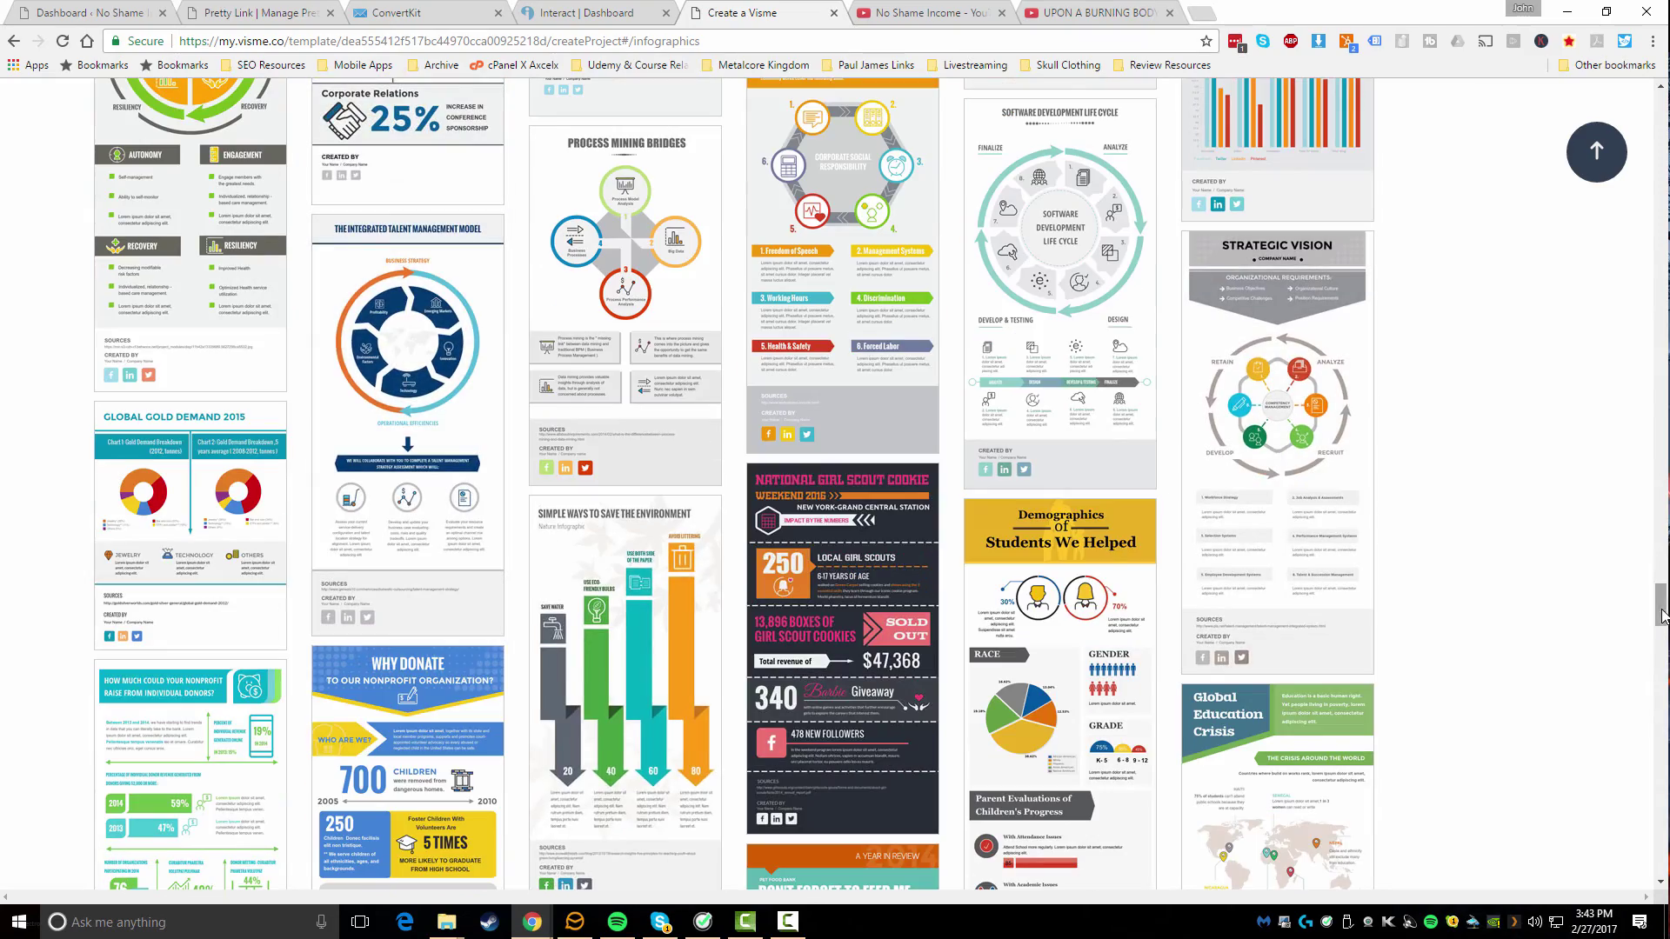
drag(1663, 616, 1662, 828)
scroll(1662, 828, down, 20)
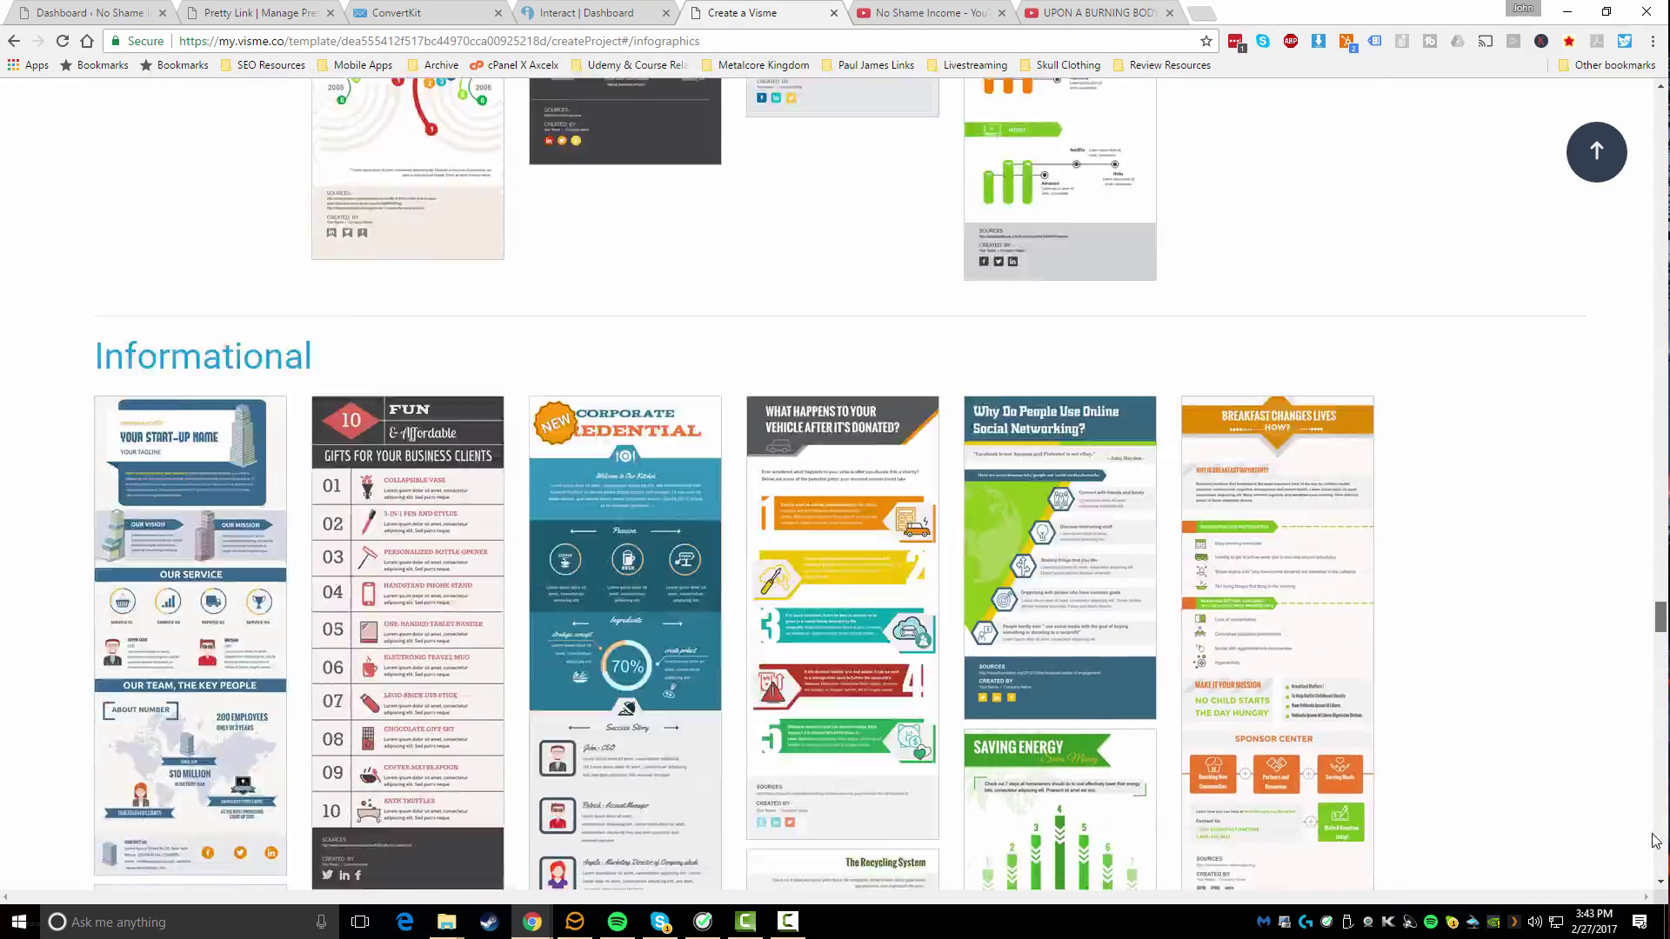
scroll(1666, 767, down, 10)
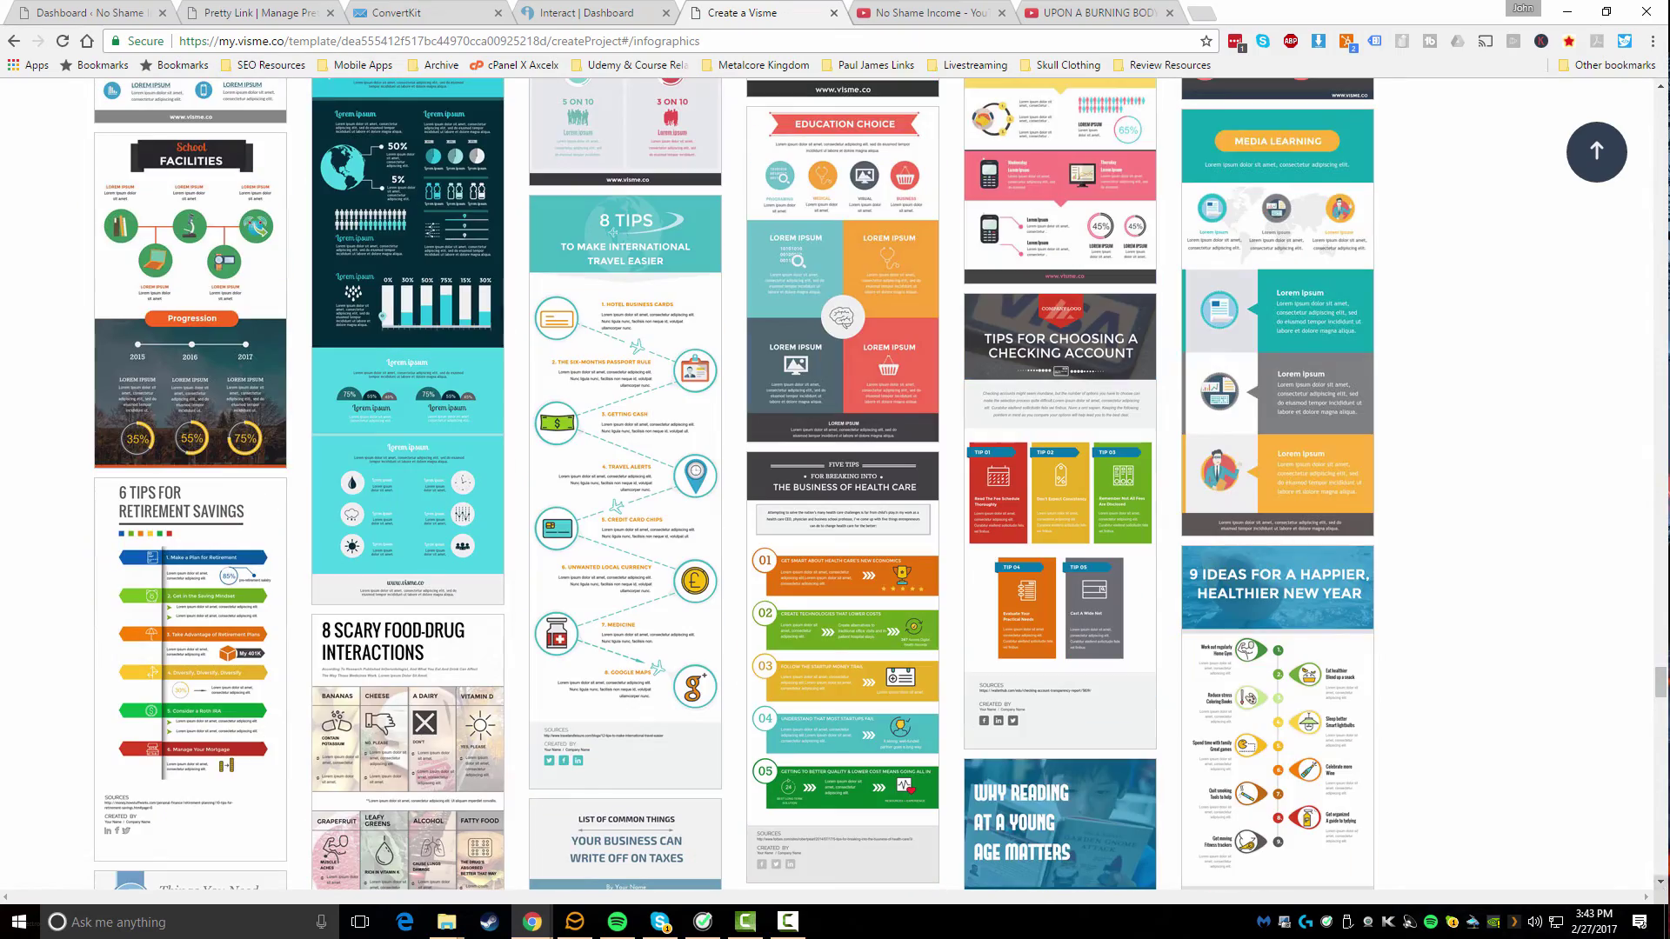
drag(1657, 694, 1657, 109)
scroll(821, 729, down, 3)
scroll(821, 729, up, 3)
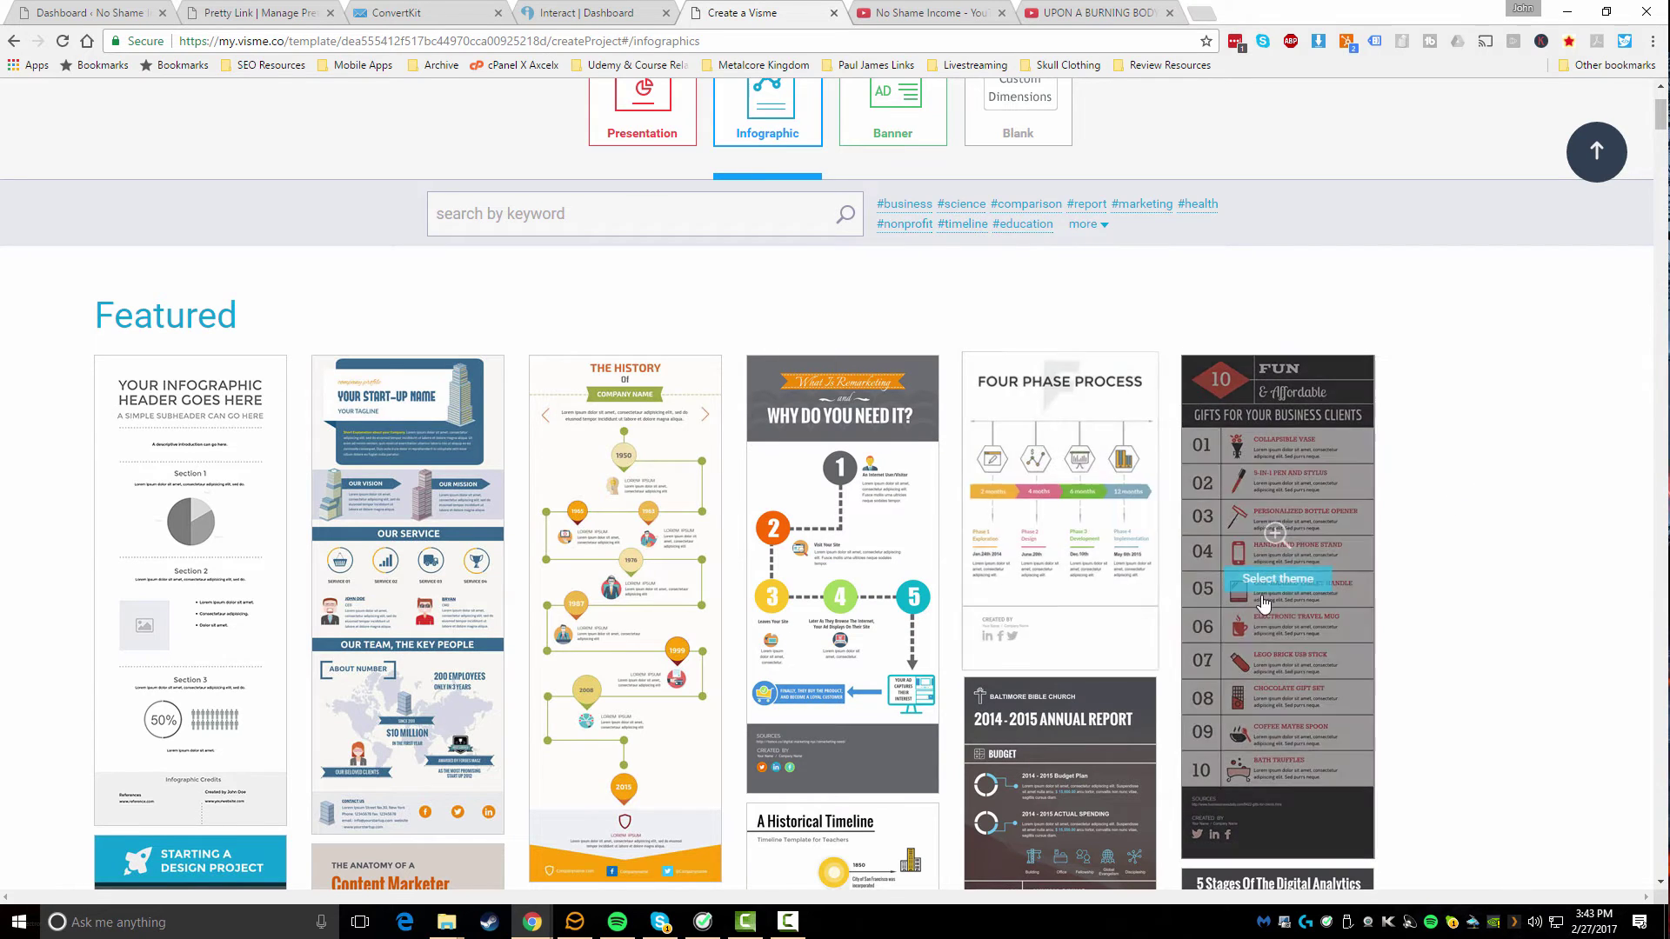
mouse_move(1246, 470)
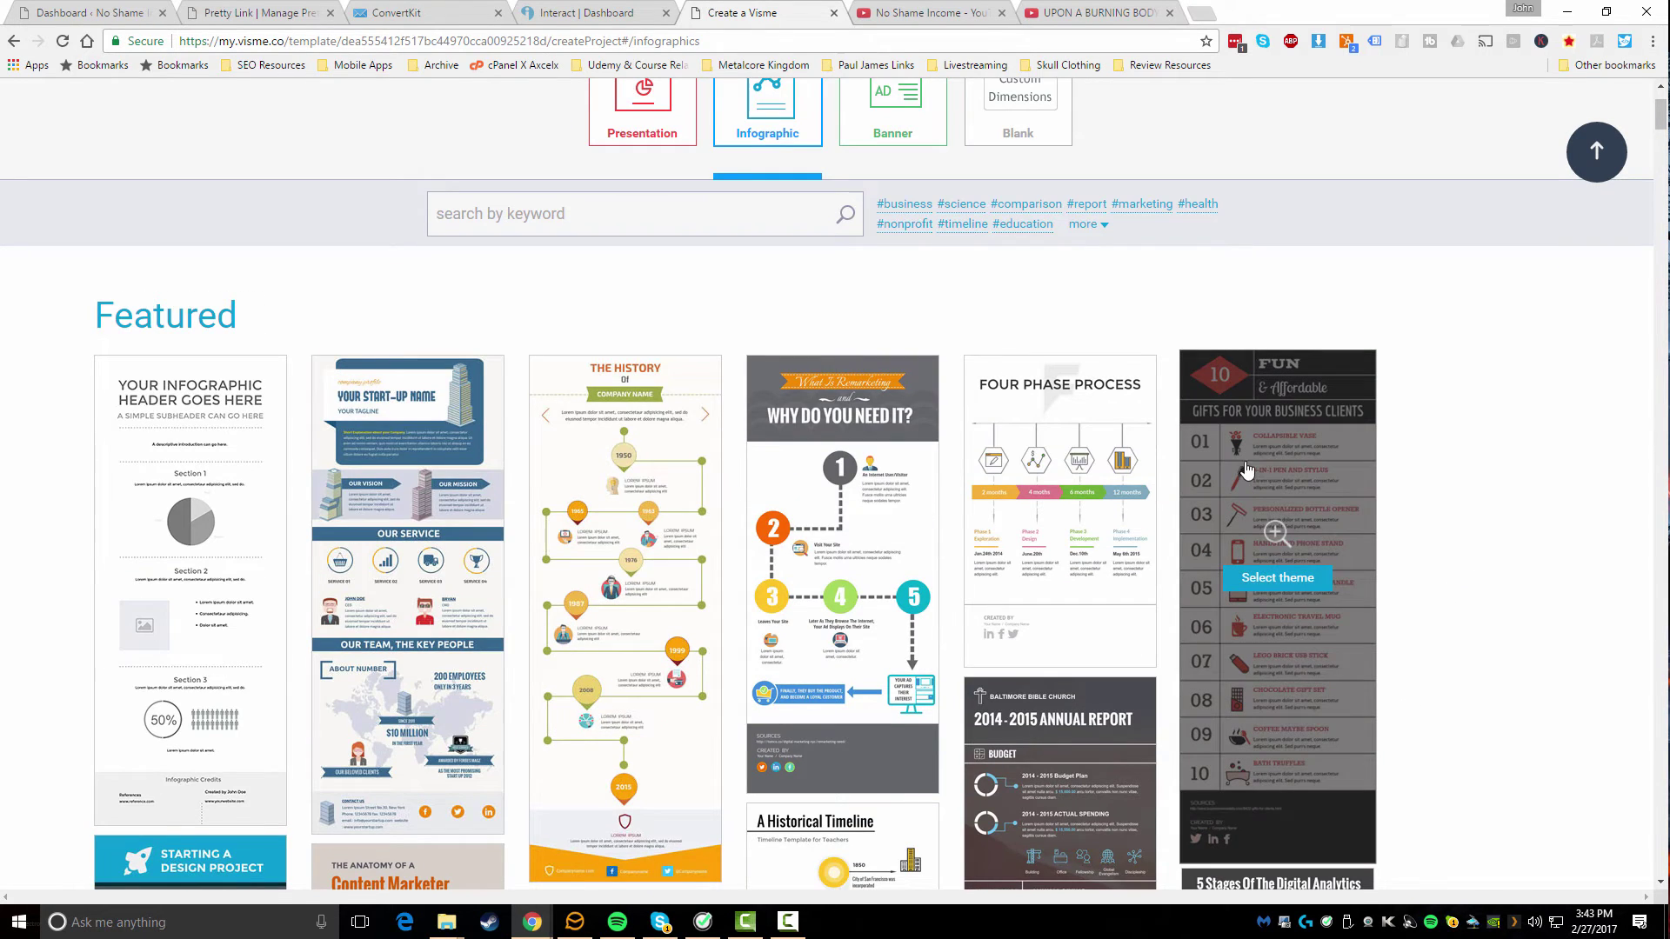
click(1274, 532)
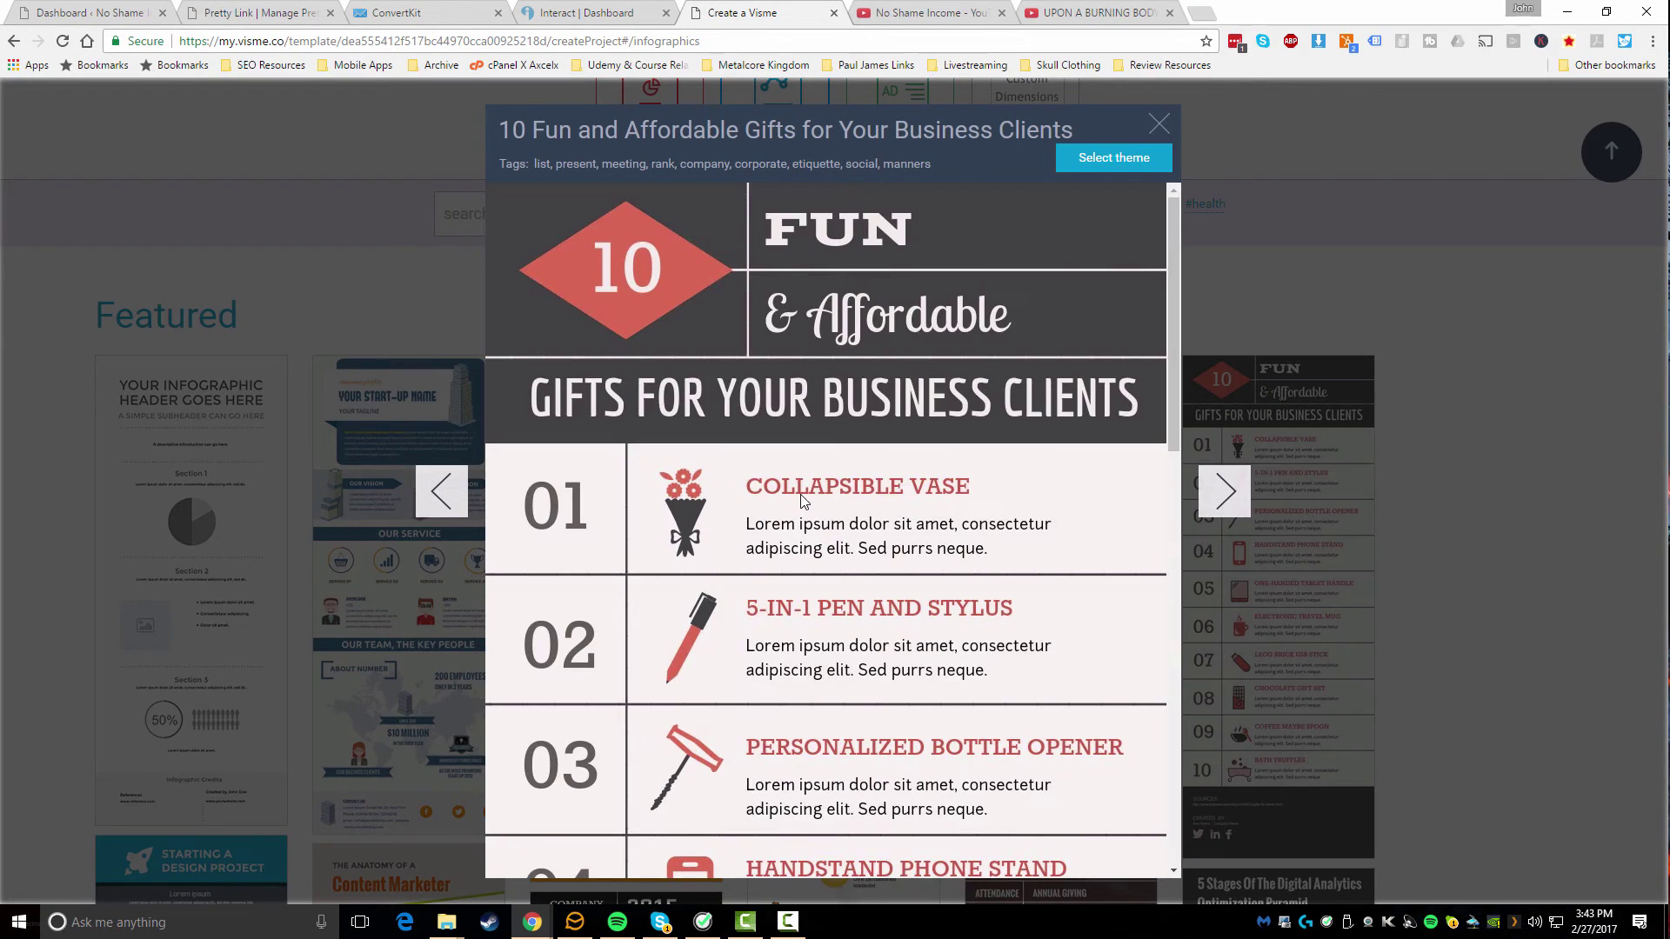
scroll(801, 496, down, 12)
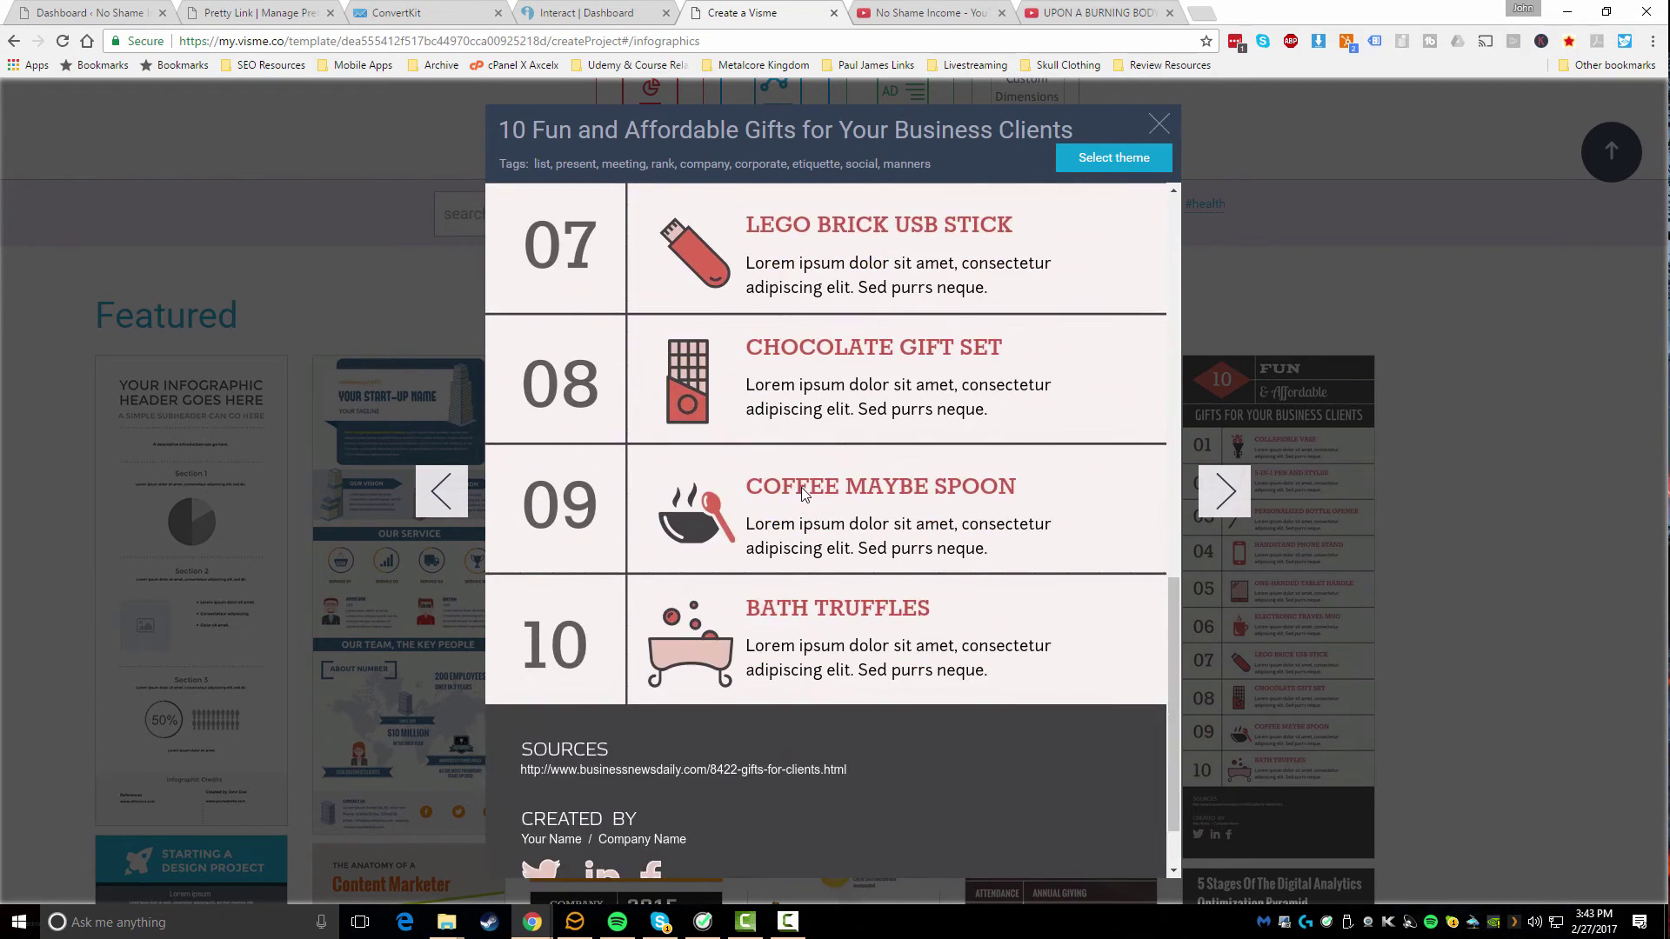
scroll(805, 491, up, 10)
scroll(817, 497, up, 2)
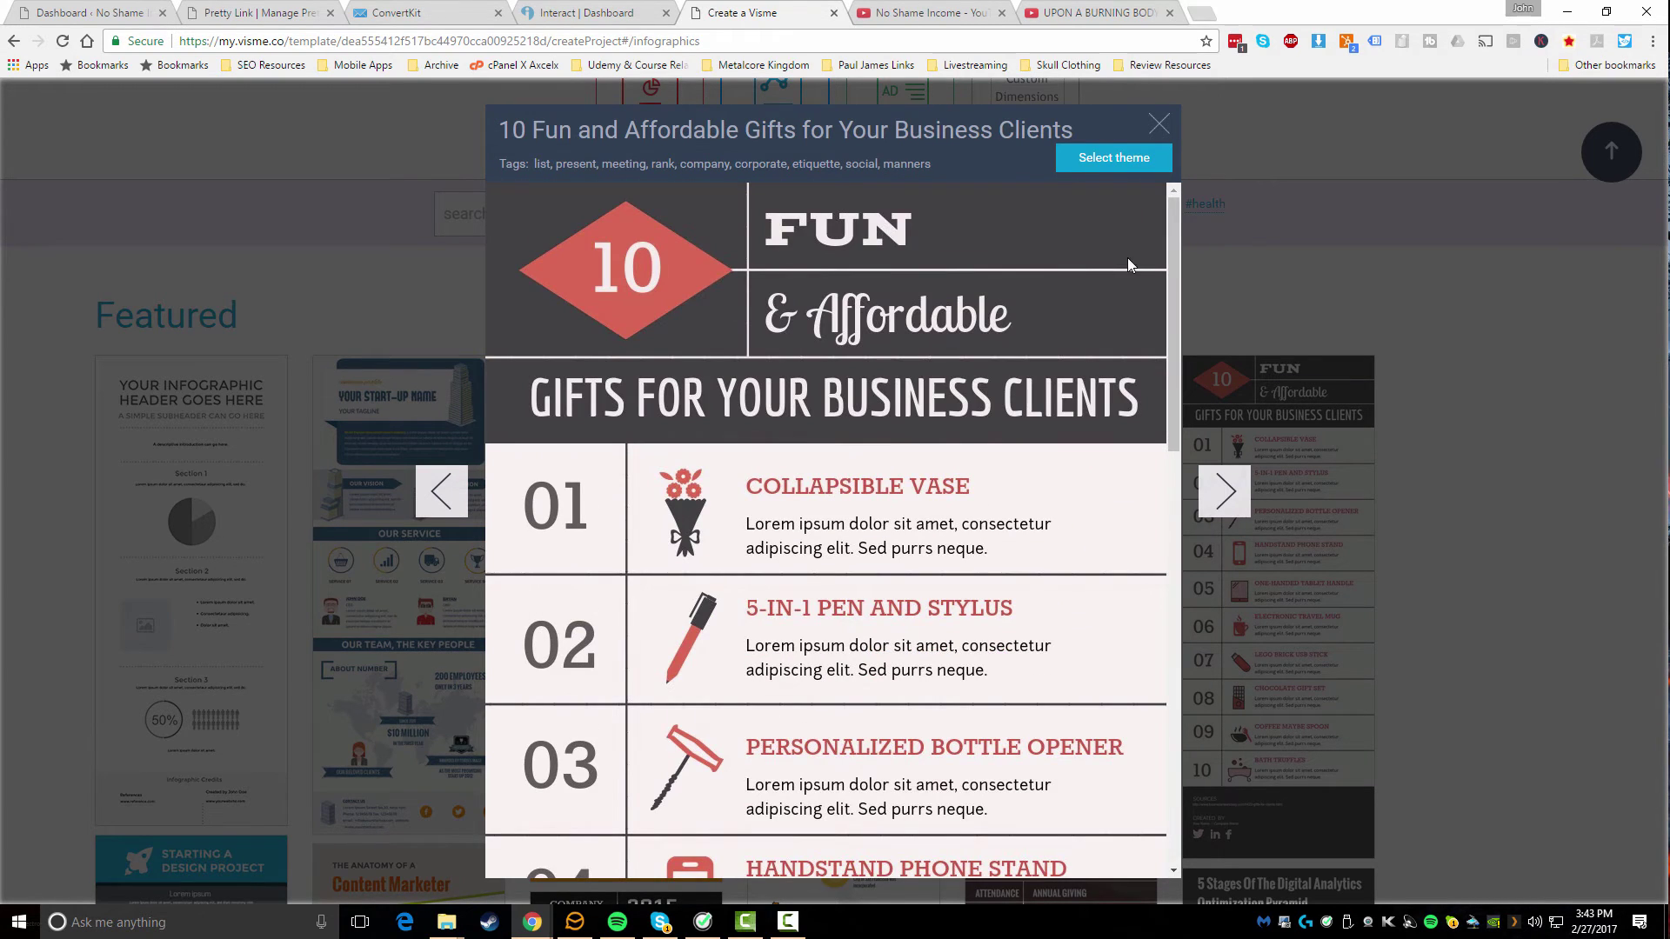
click(1159, 126)
scroll(998, 396, up, 2)
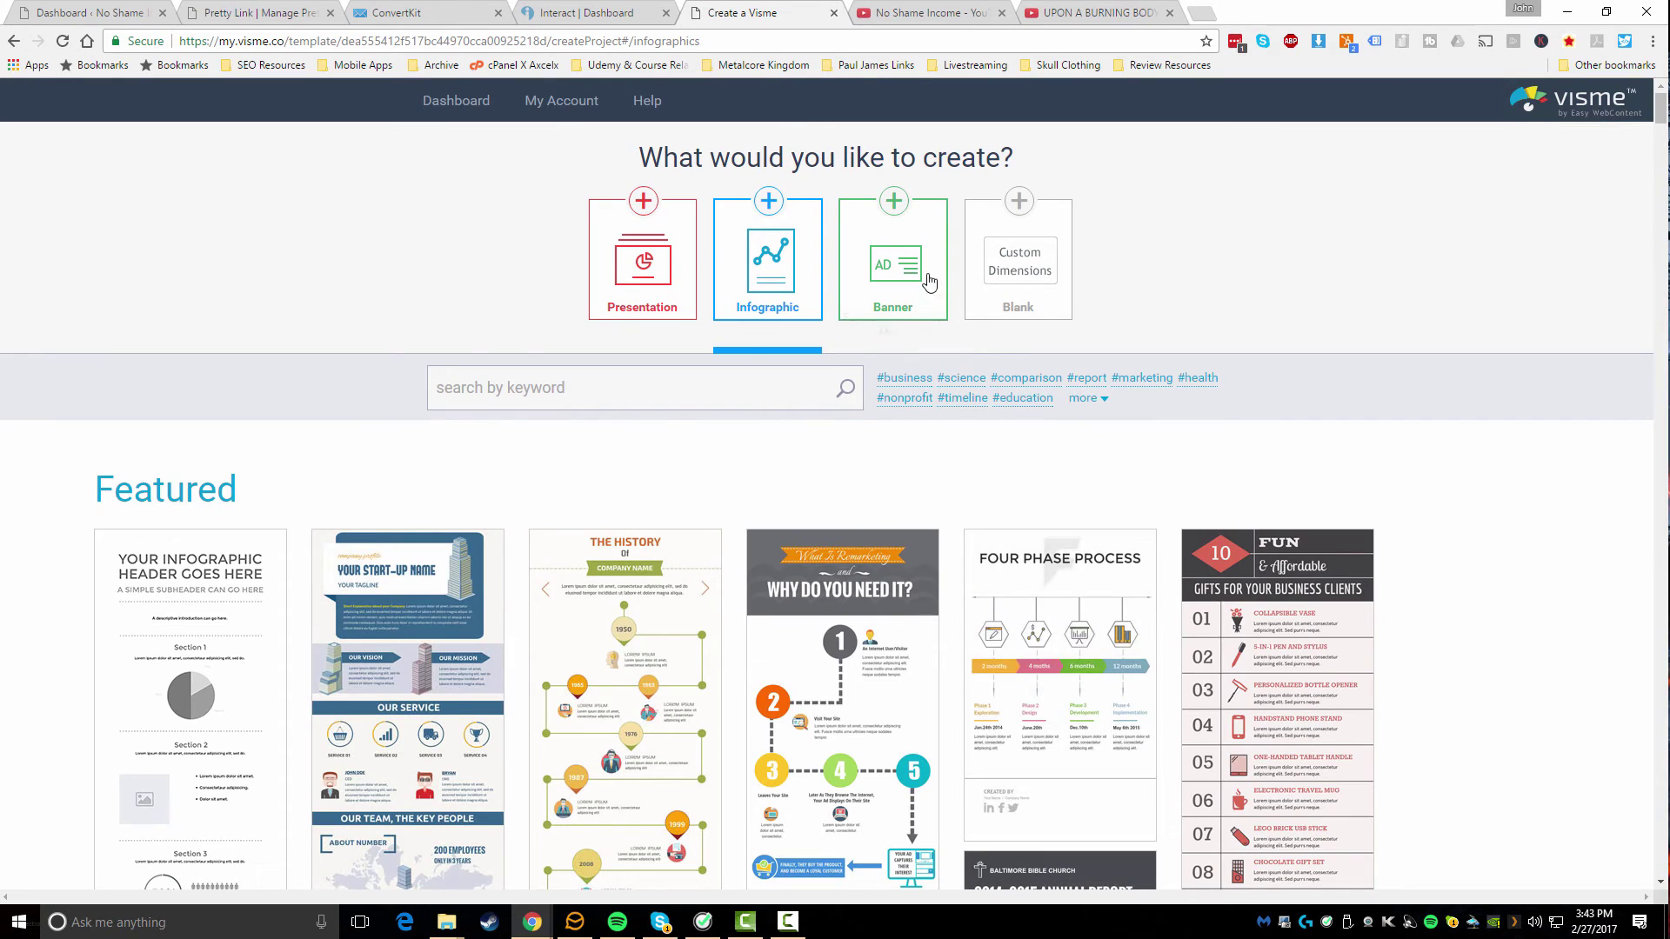
Switch to Banner templates and scroll through the available sizes
click(893, 261)
scroll(853, 410, down, 3)
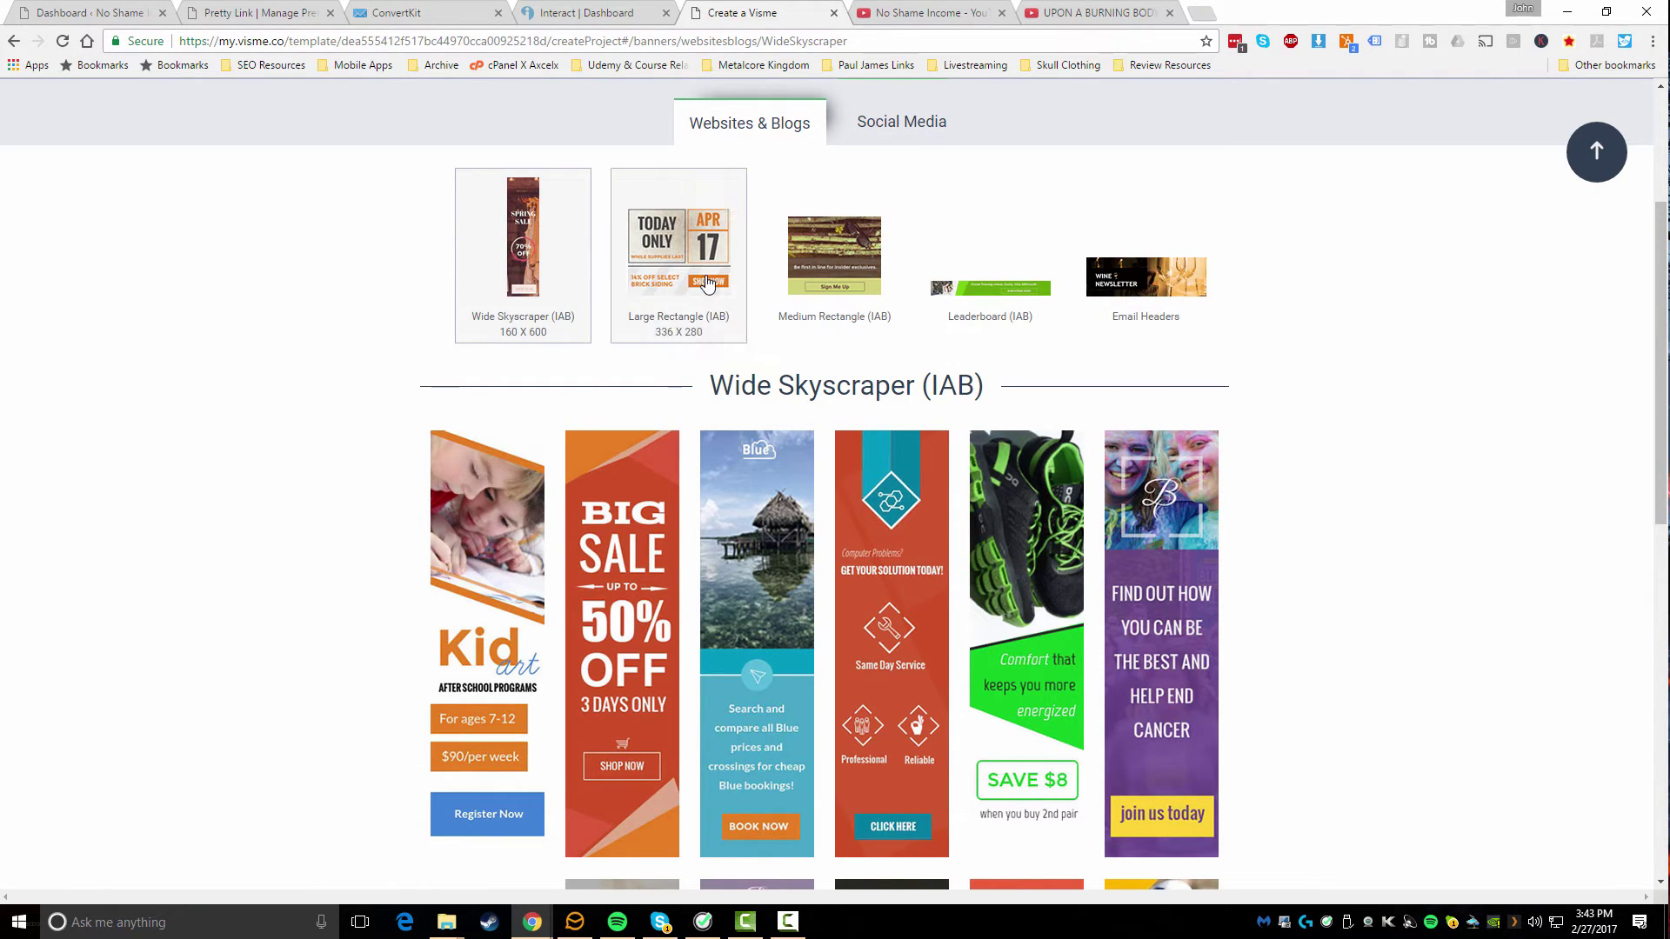
scroll(497, 470, down, 10)
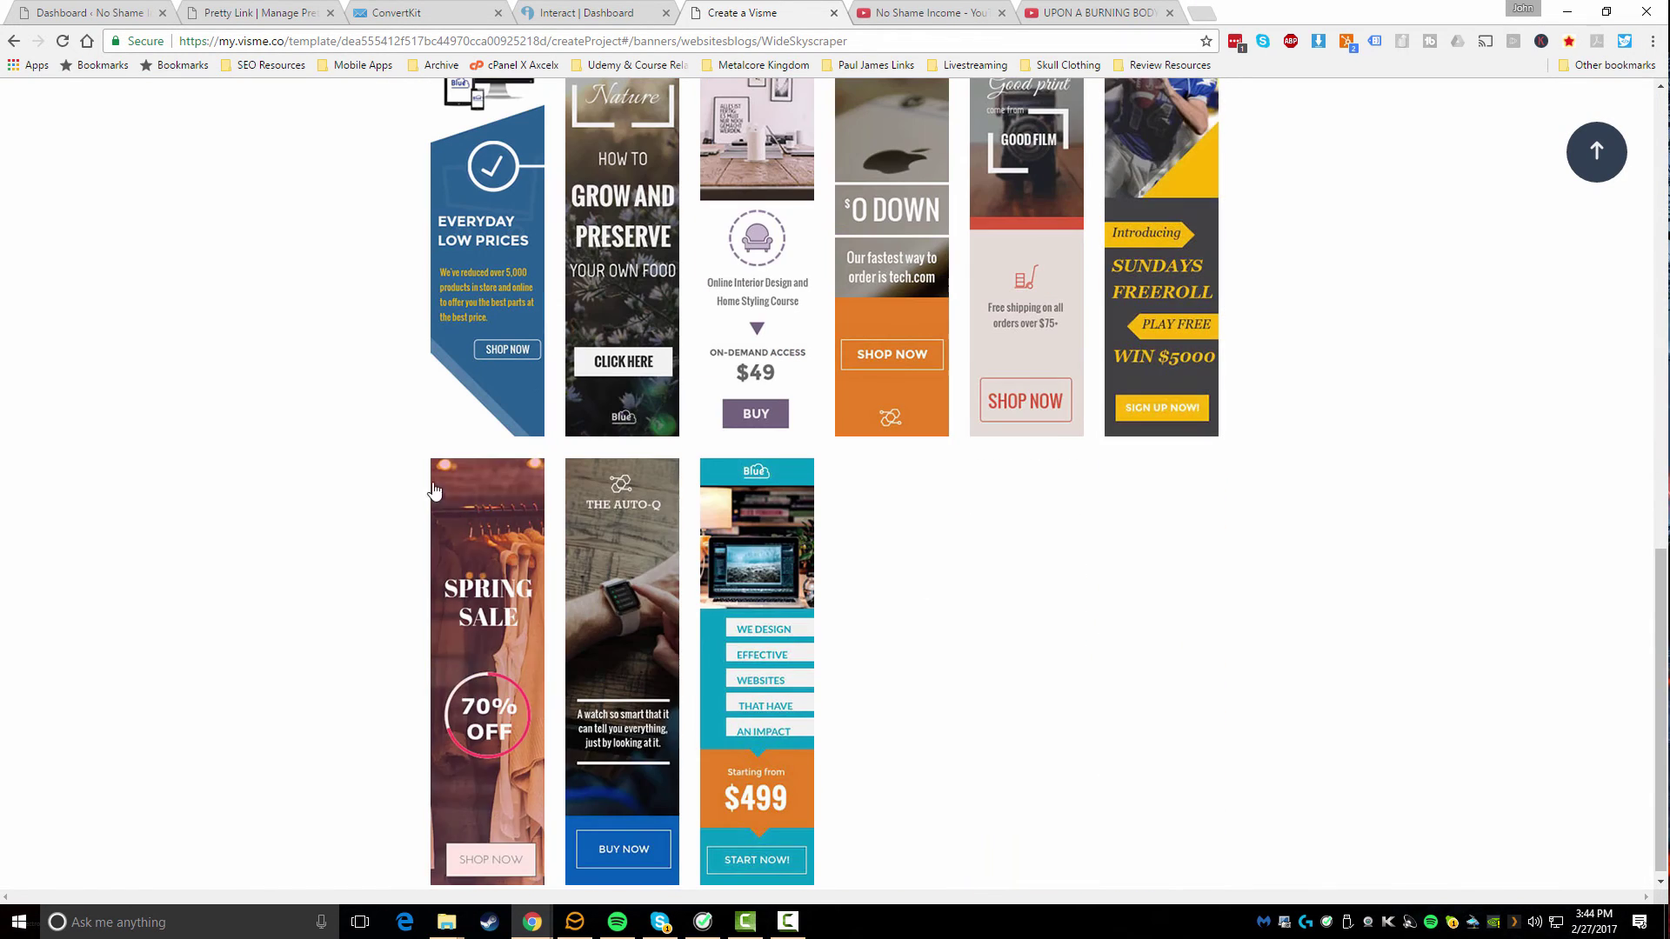
scroll(965, 607, up, 10)
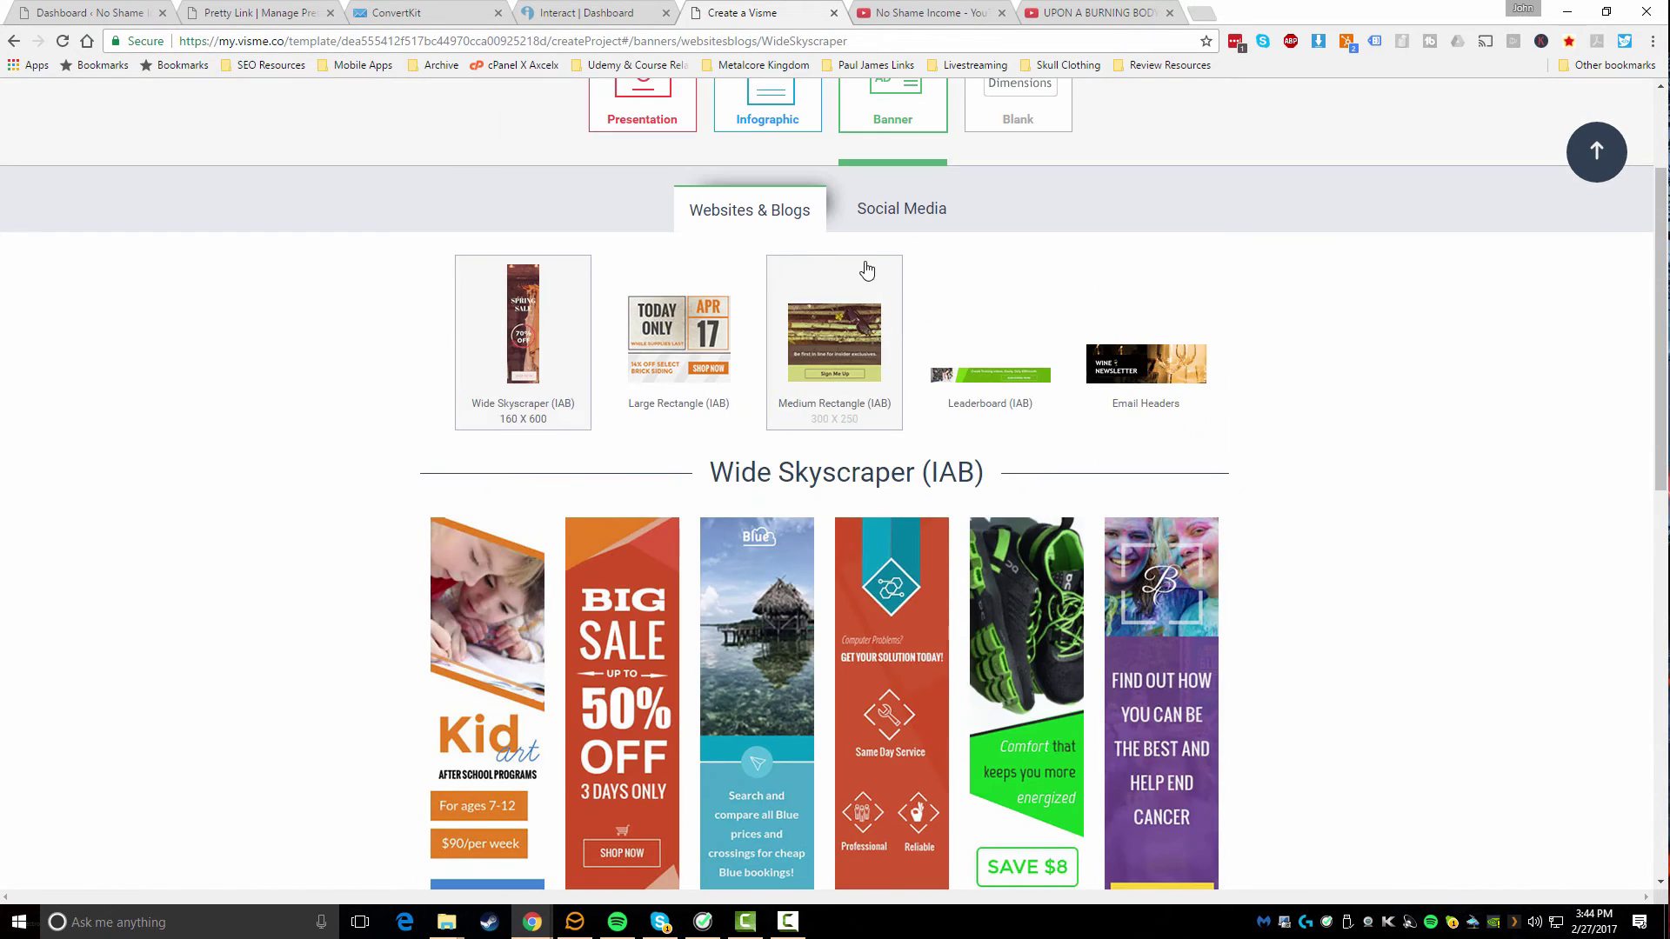
Open Social Media banners and browse the YouTube Channel Art 2560 x 1440 templates
click(889, 218)
scroll(809, 435, down, 1)
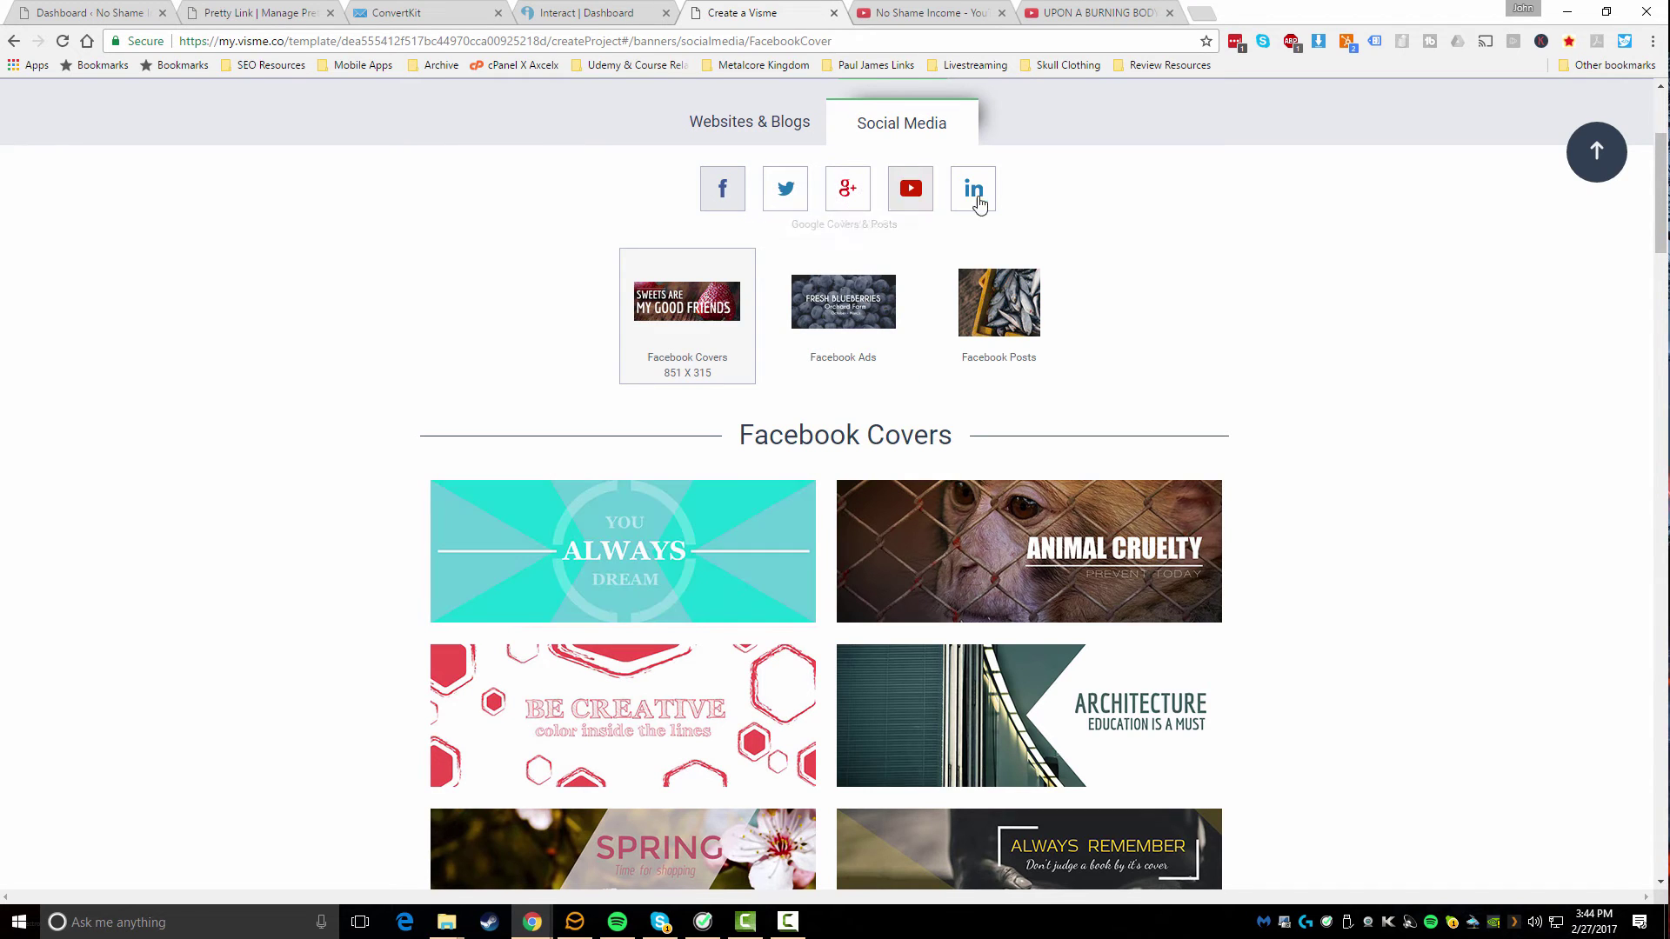
click(909, 193)
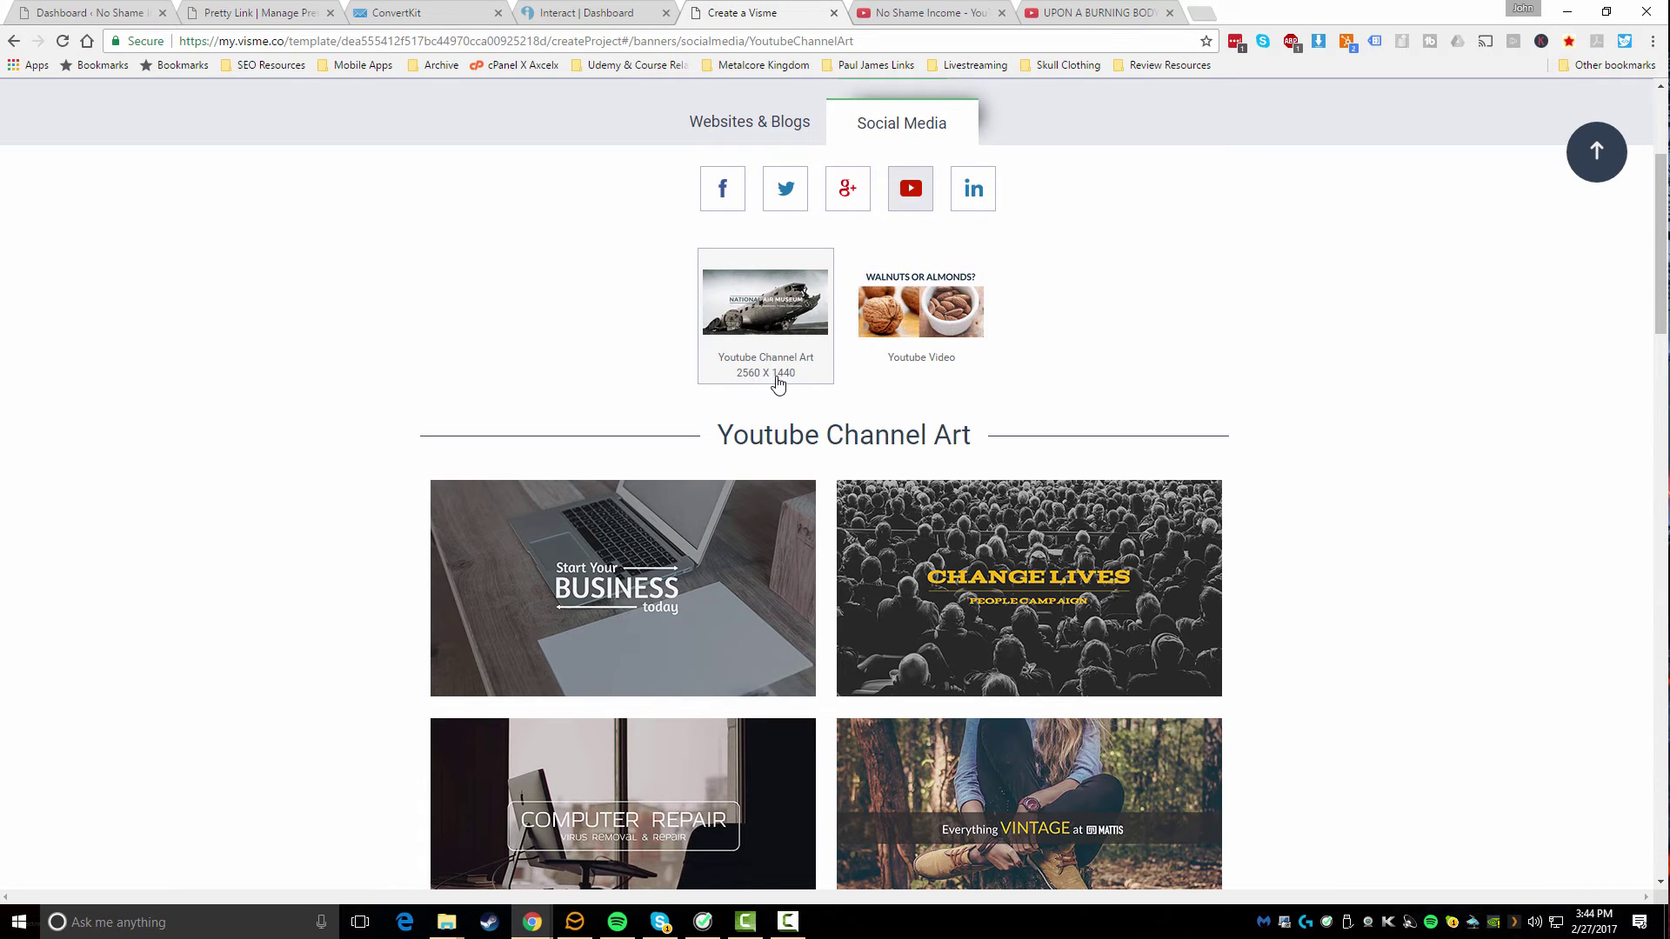
scroll(615, 513, down, 4)
scroll(620, 508, down, 8)
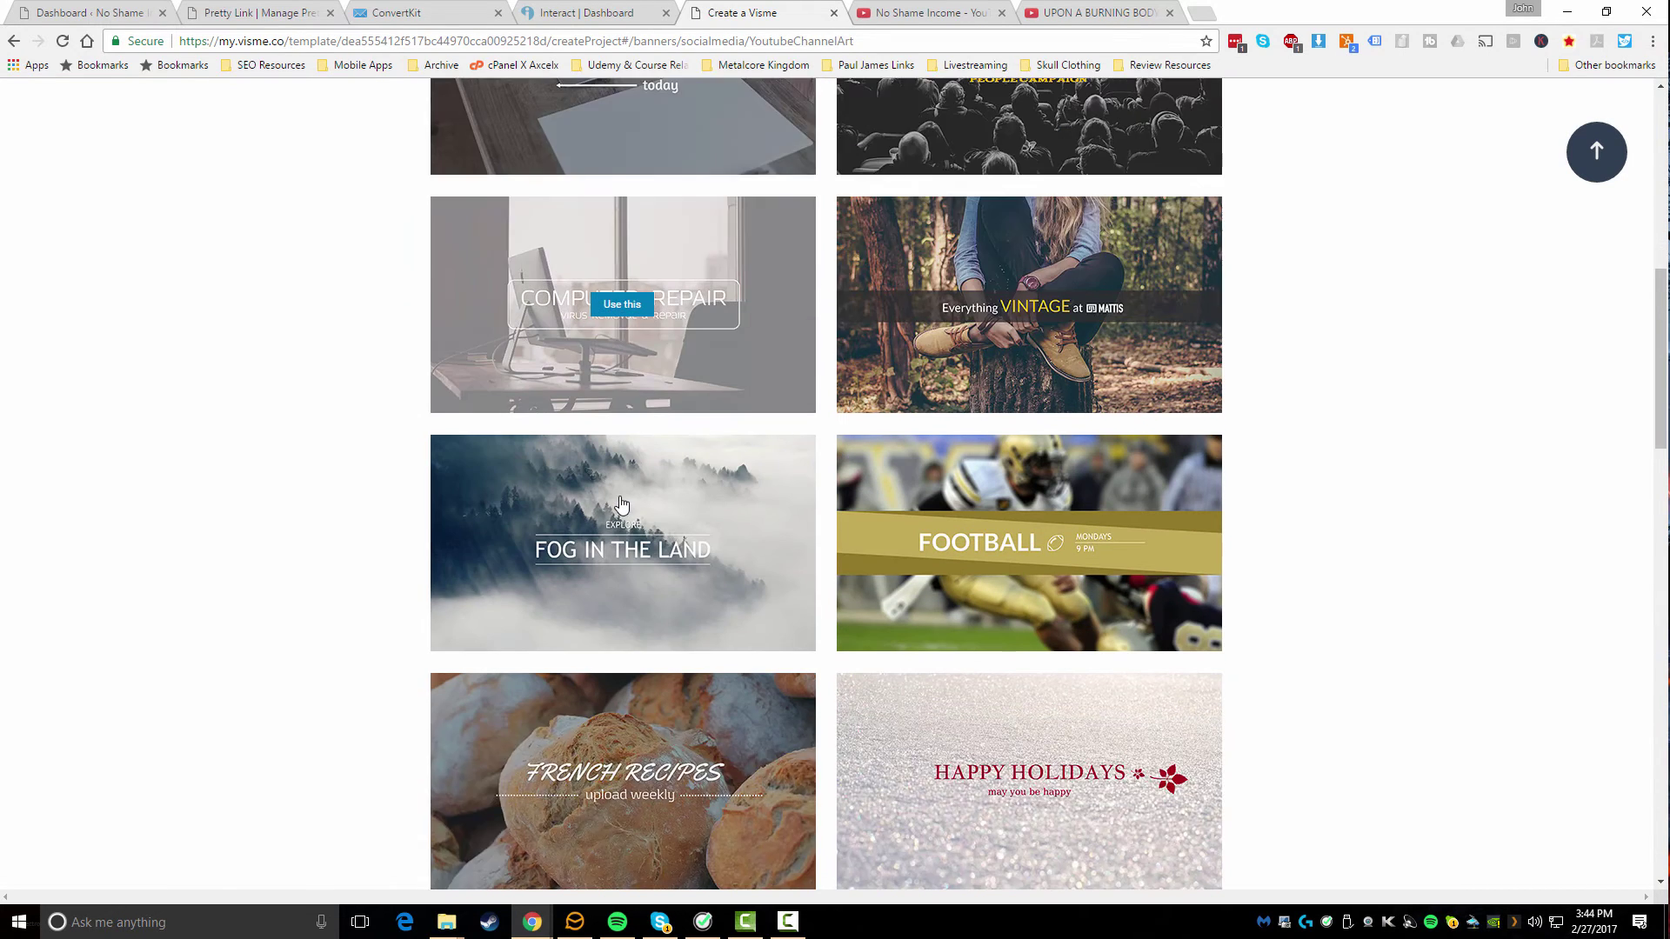
scroll(621, 505, down, 5)
scroll(623, 505, down, 3)
scroll(623, 505, down, 5)
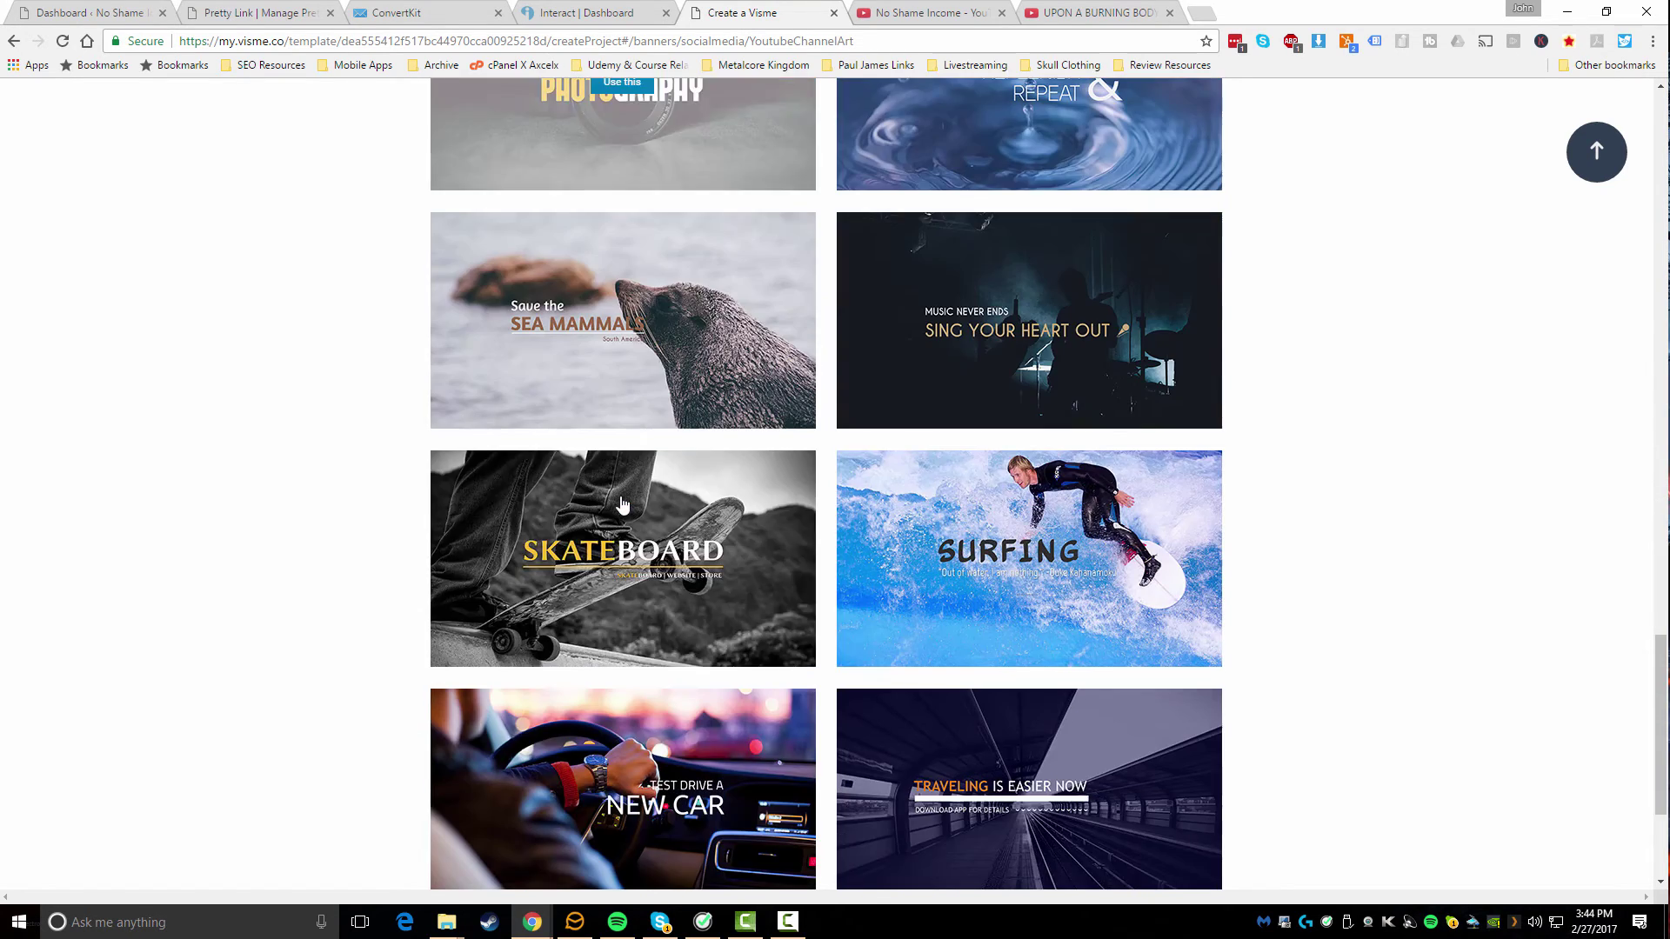
scroll(623, 505, down, 3)
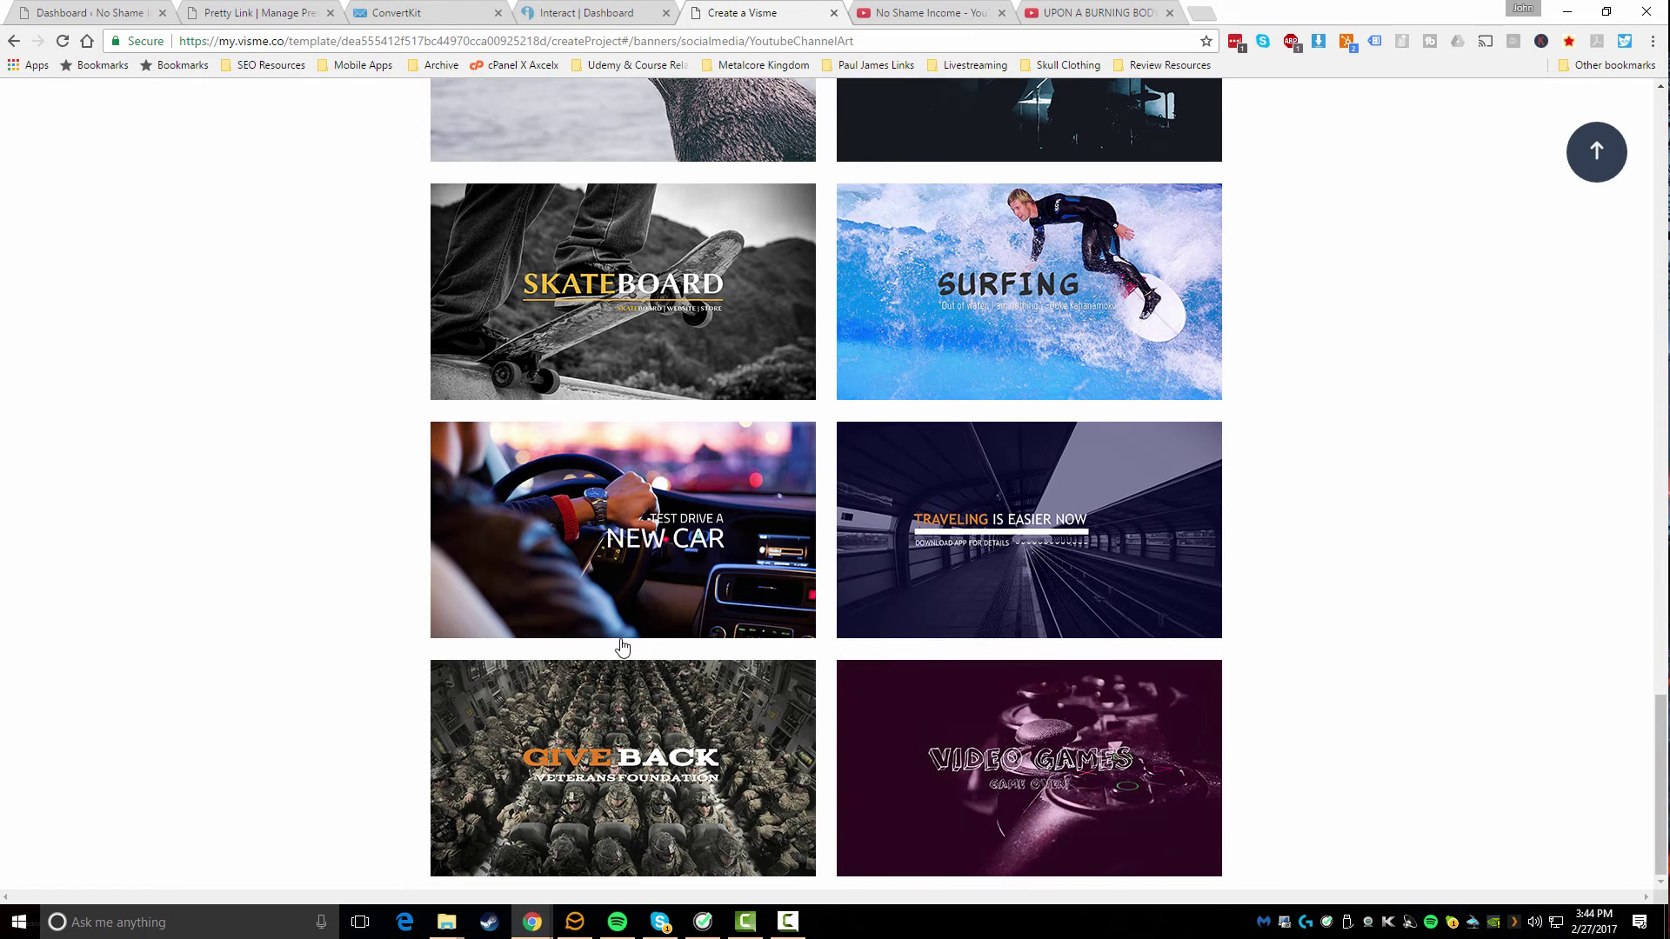
scroll(622, 648, up, 20)
scroll(626, 648, up, 1)
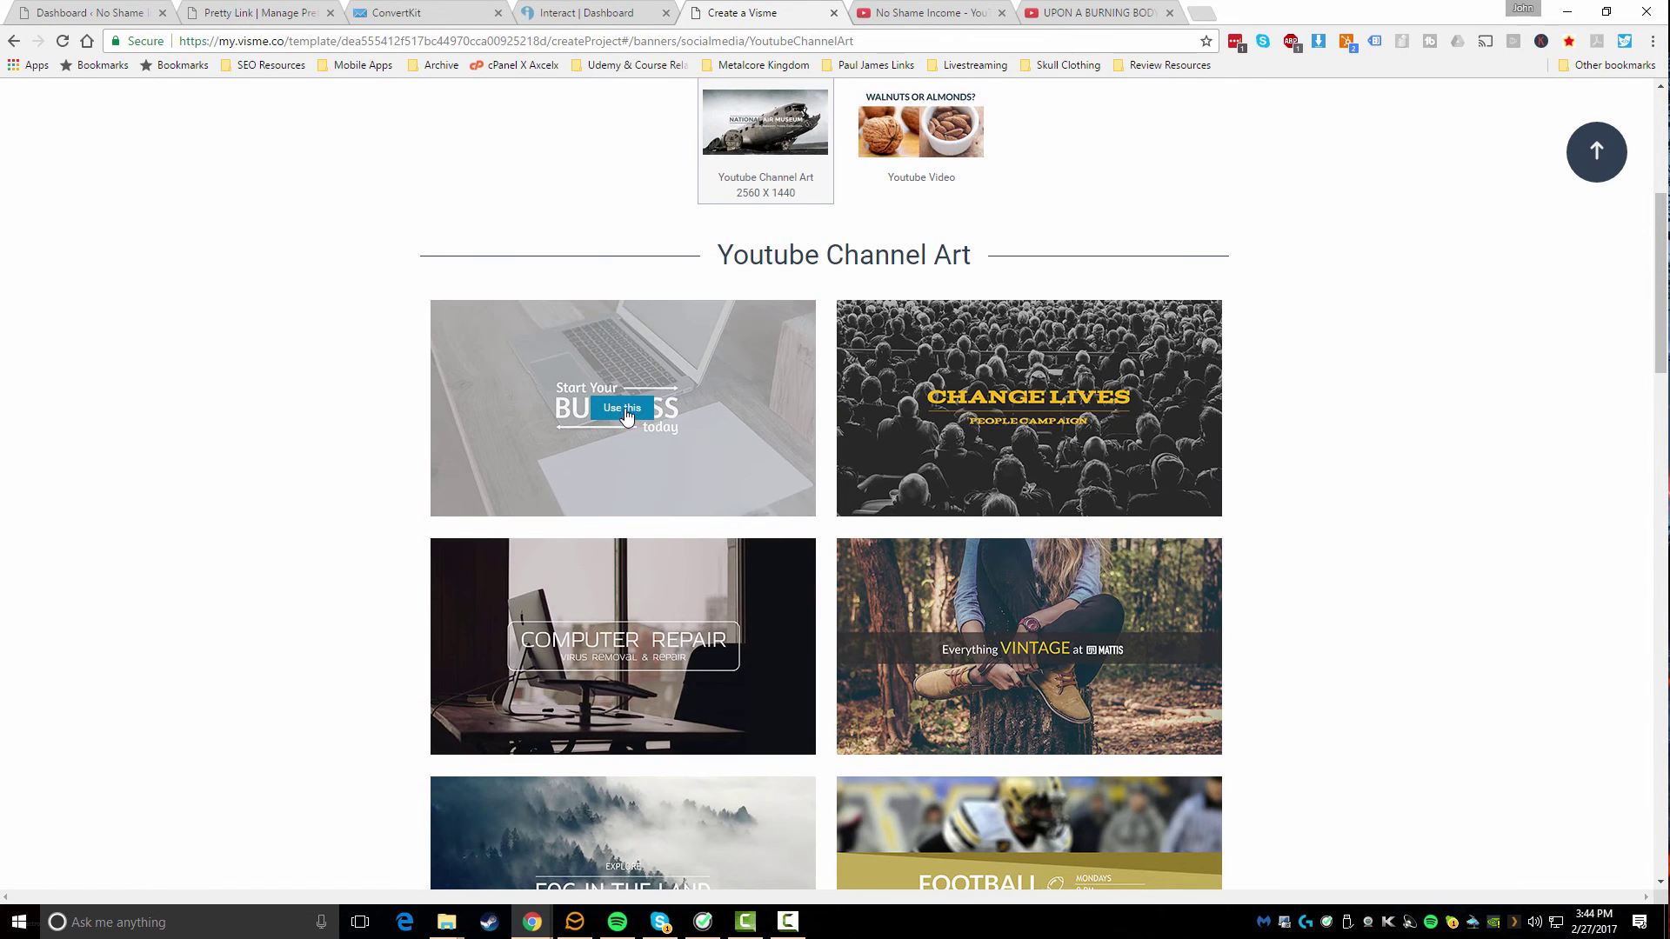
Use the Start Your Business laptop template, replace BUSINESS with 'No Shame Income', and widen the box
click(628, 409)
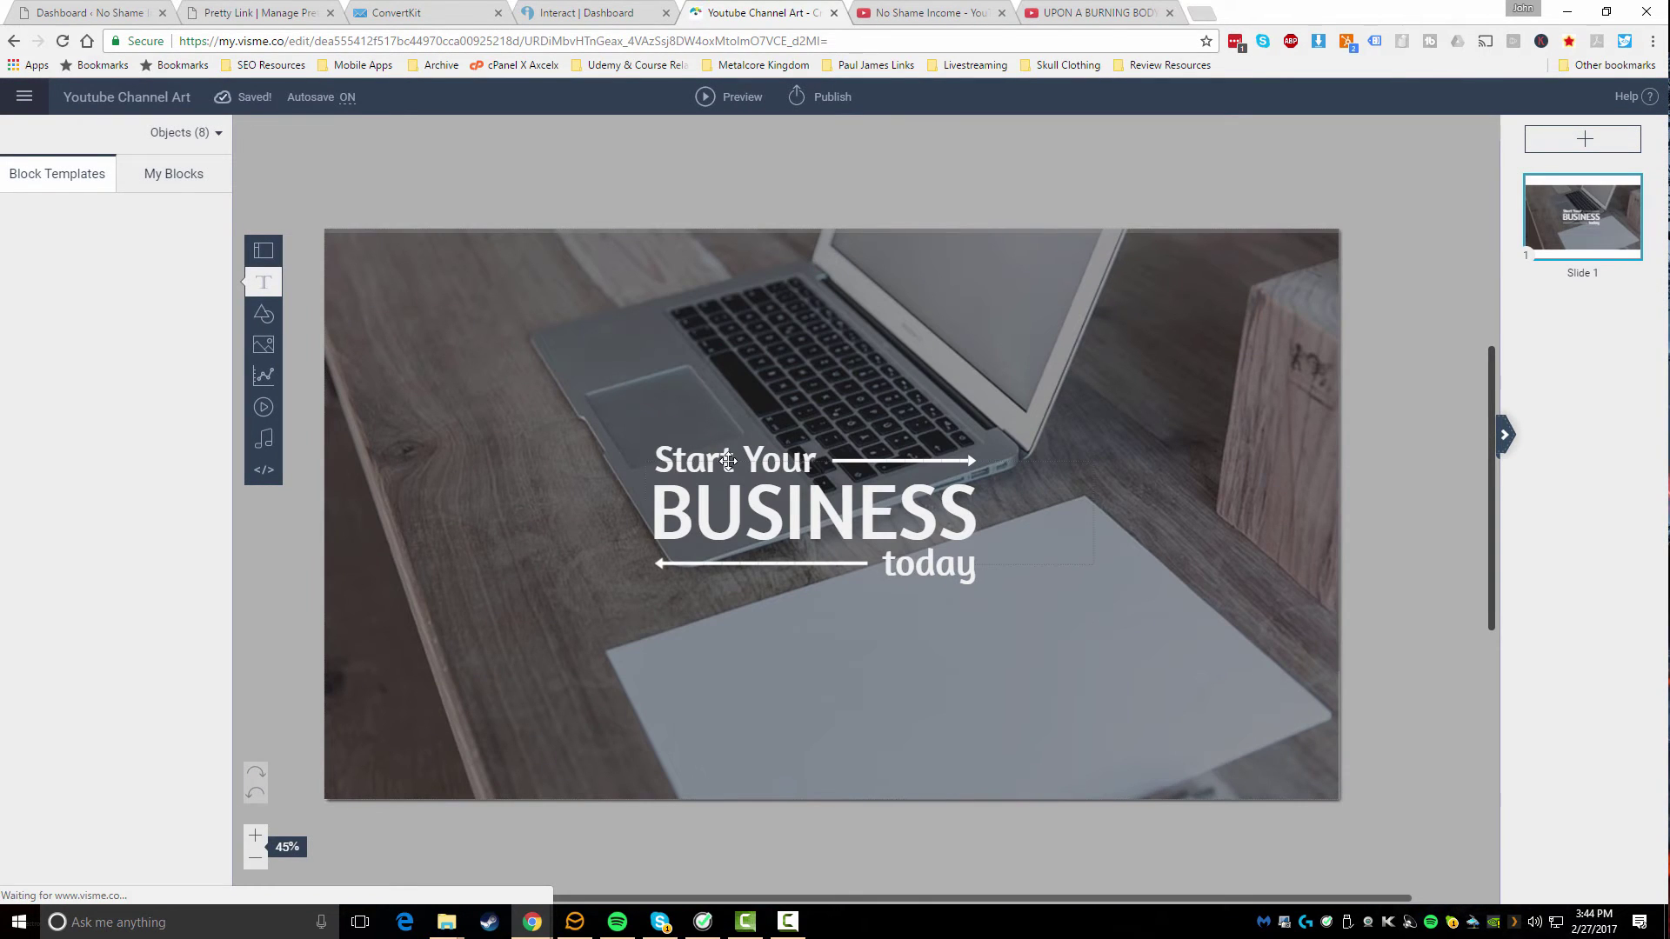
double_click(762, 488)
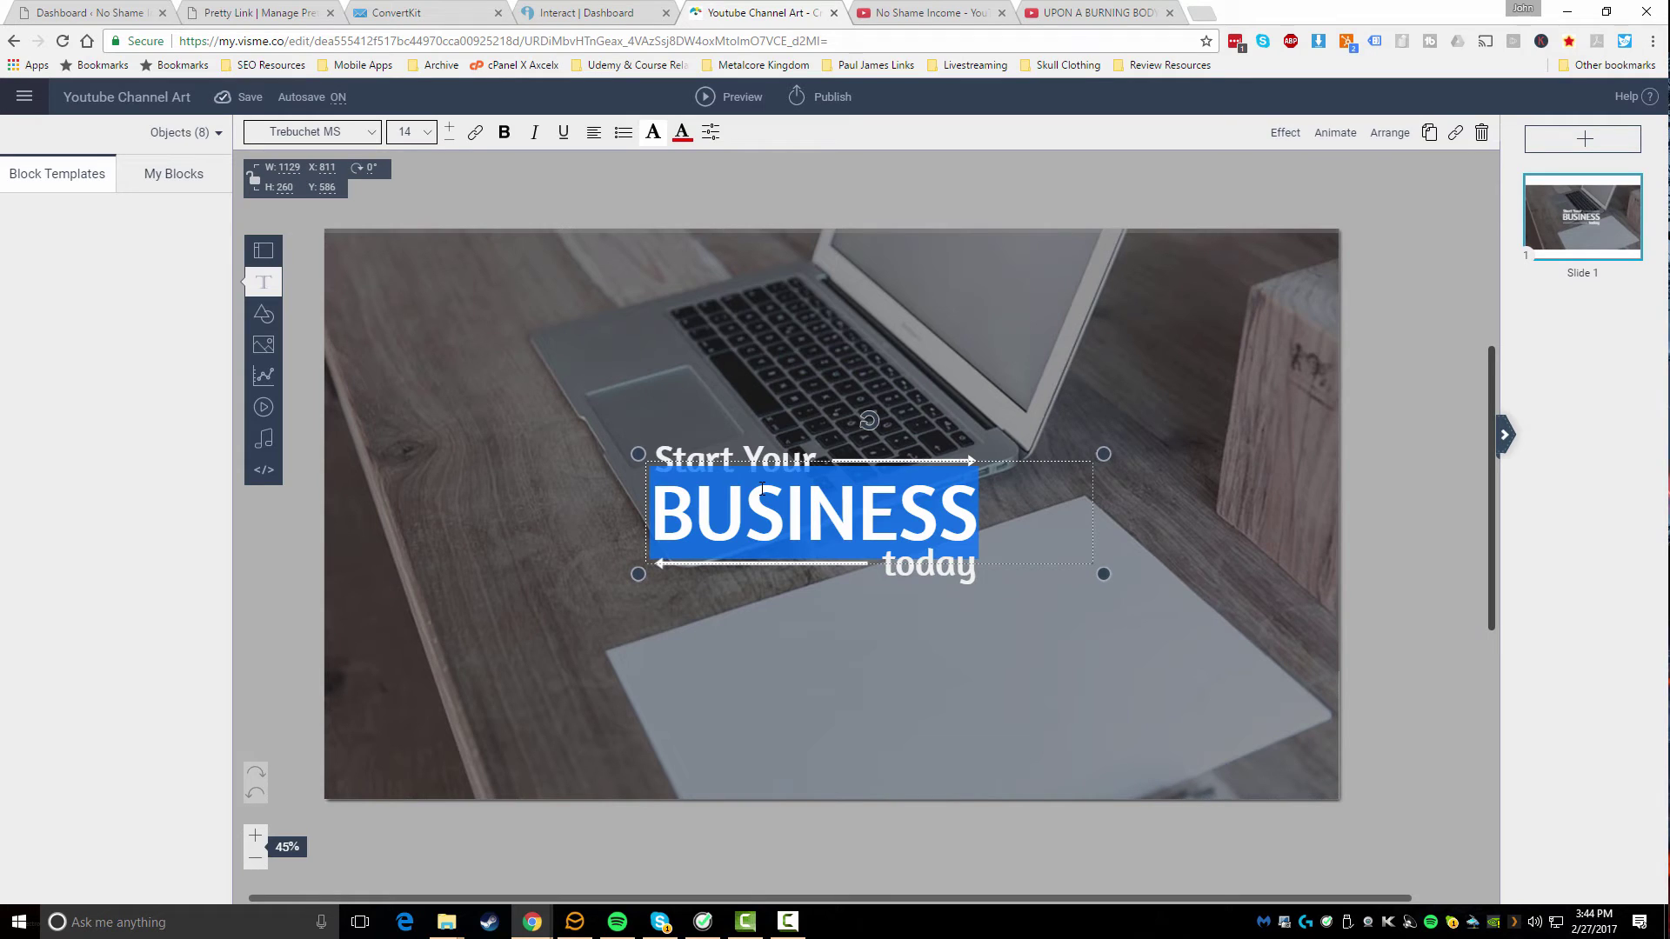
text(No)
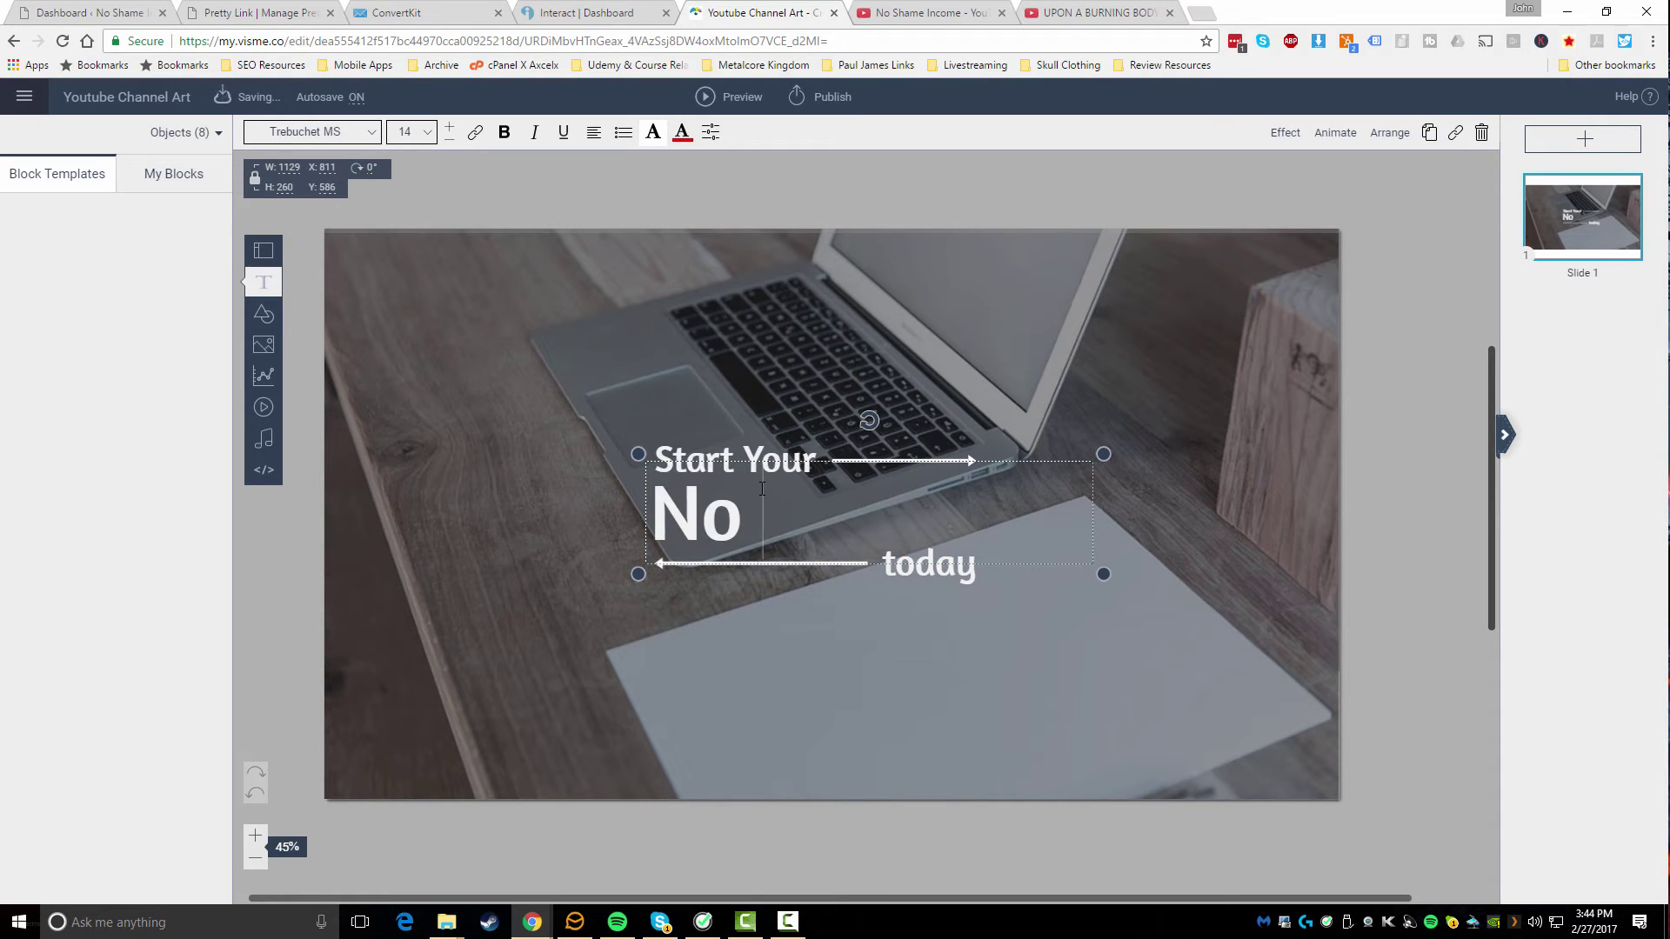
text( Shame Income)
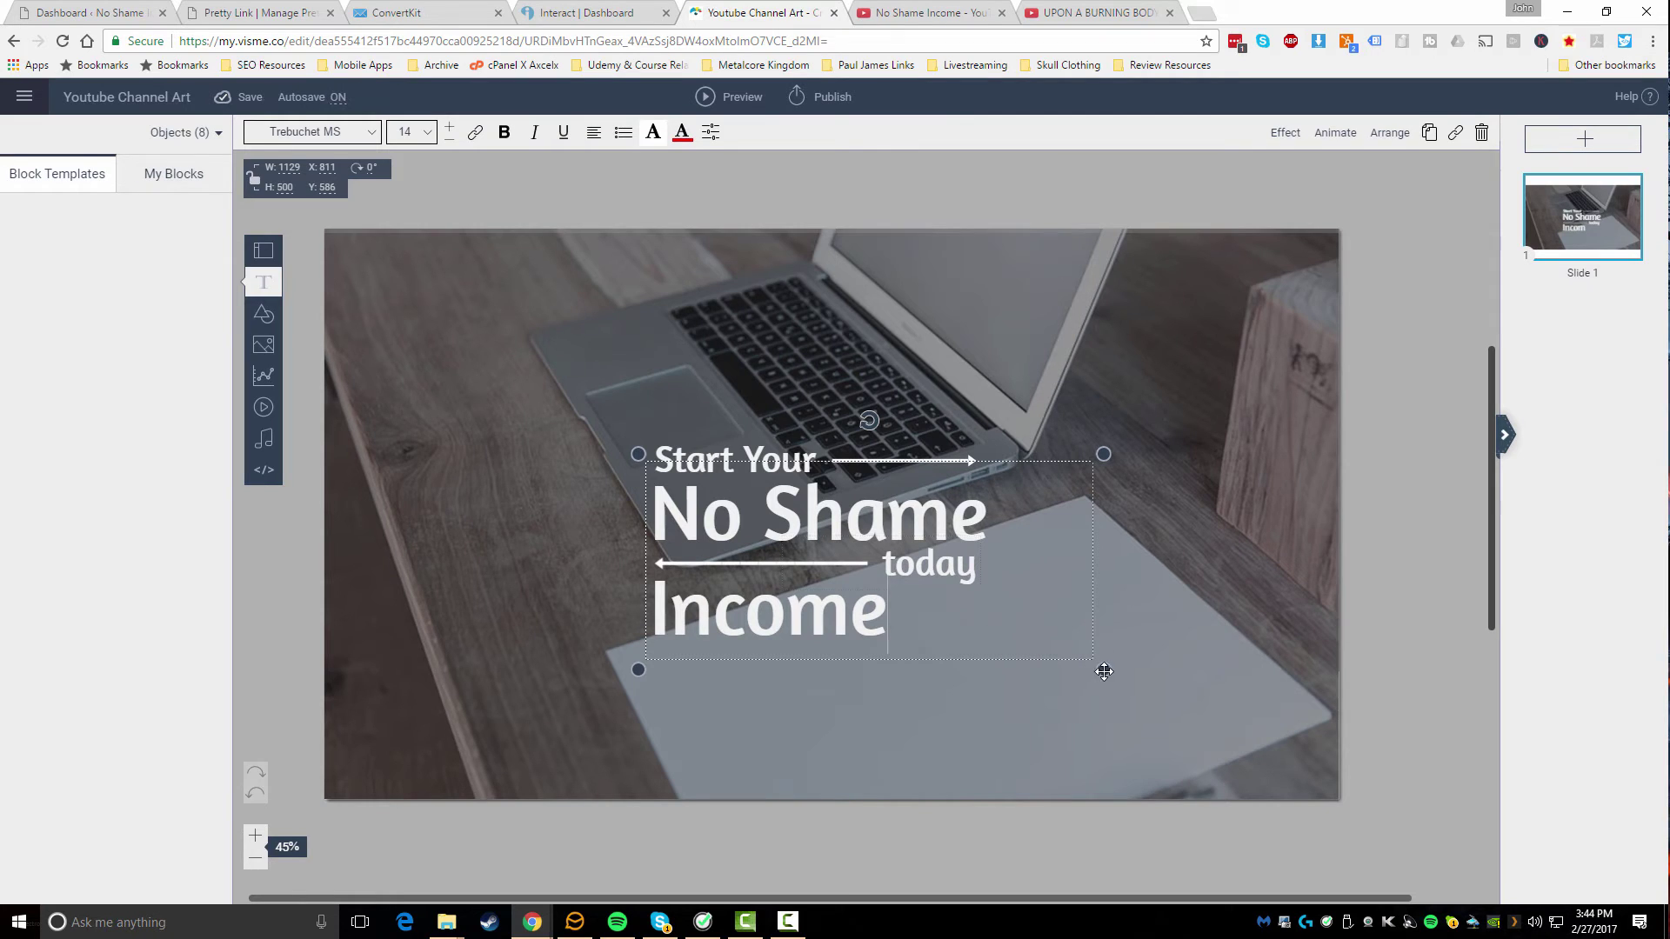
drag(1107, 670, 1277, 604)
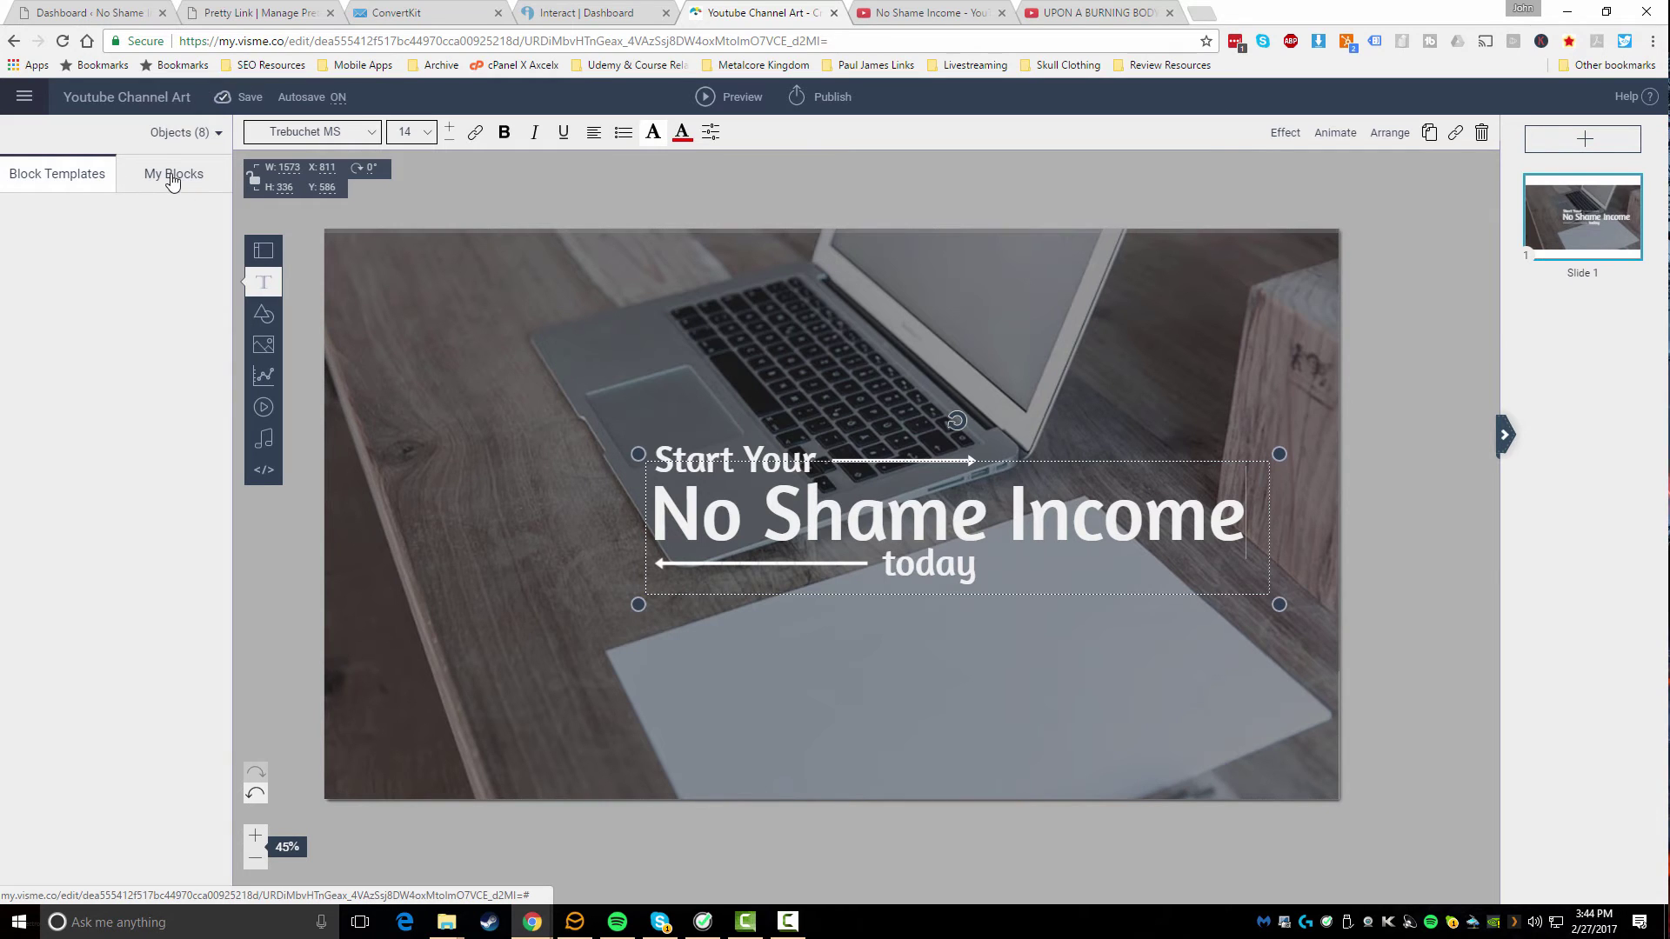
click(213, 133)
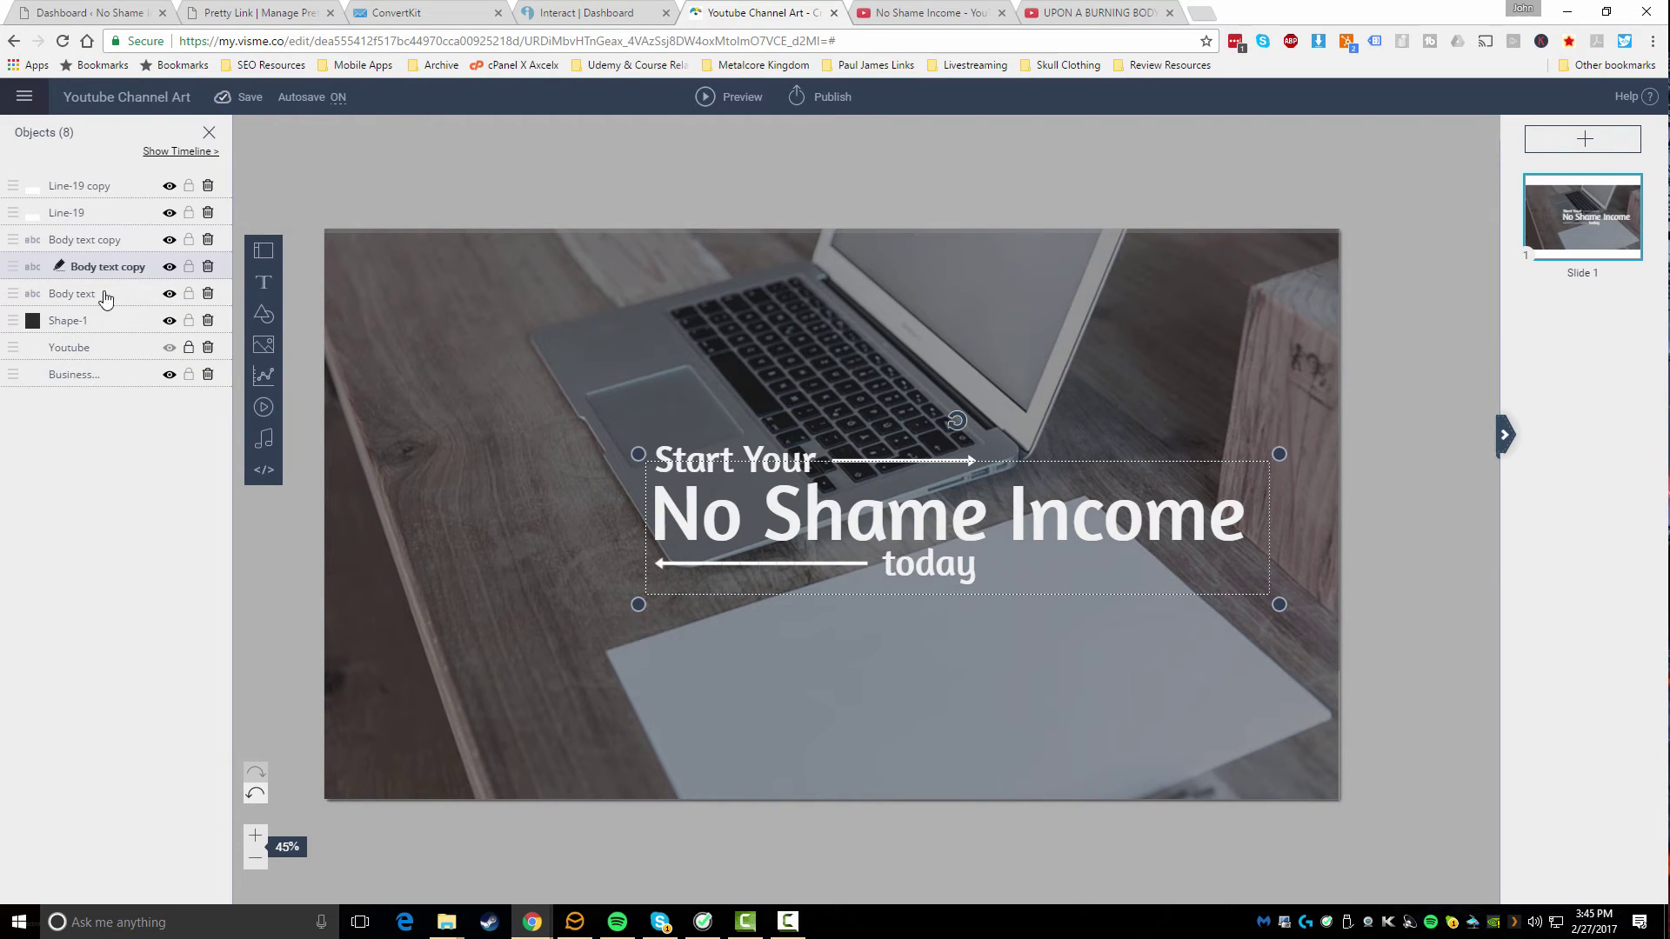
click(94, 194)
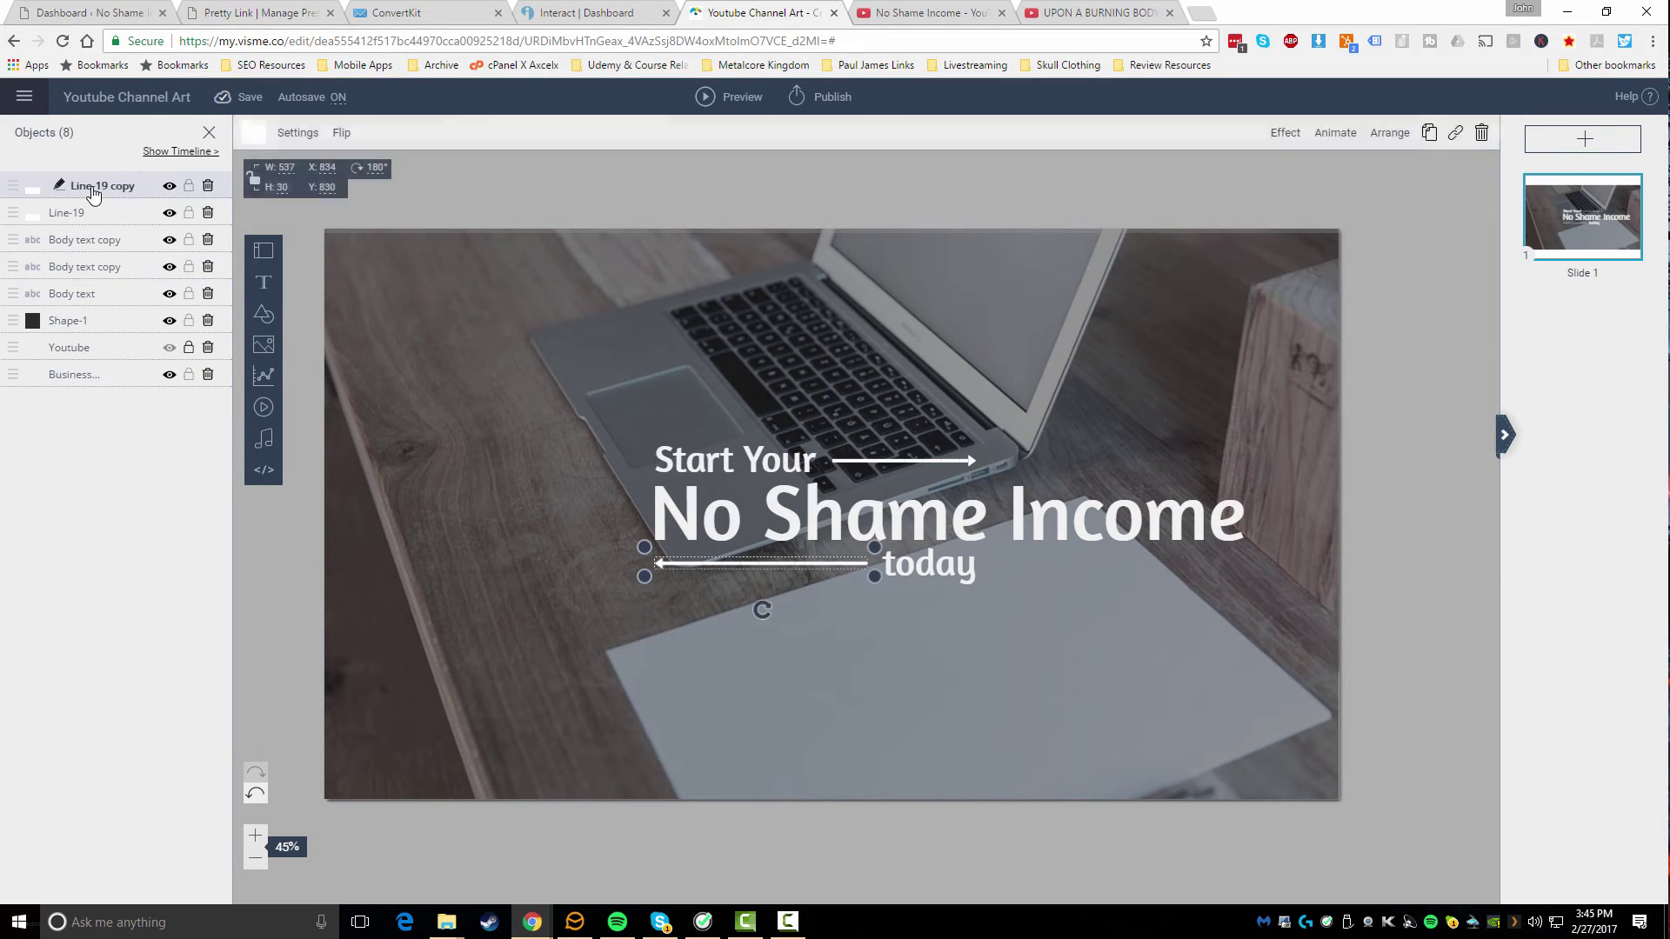
click(95, 221)
click(93, 244)
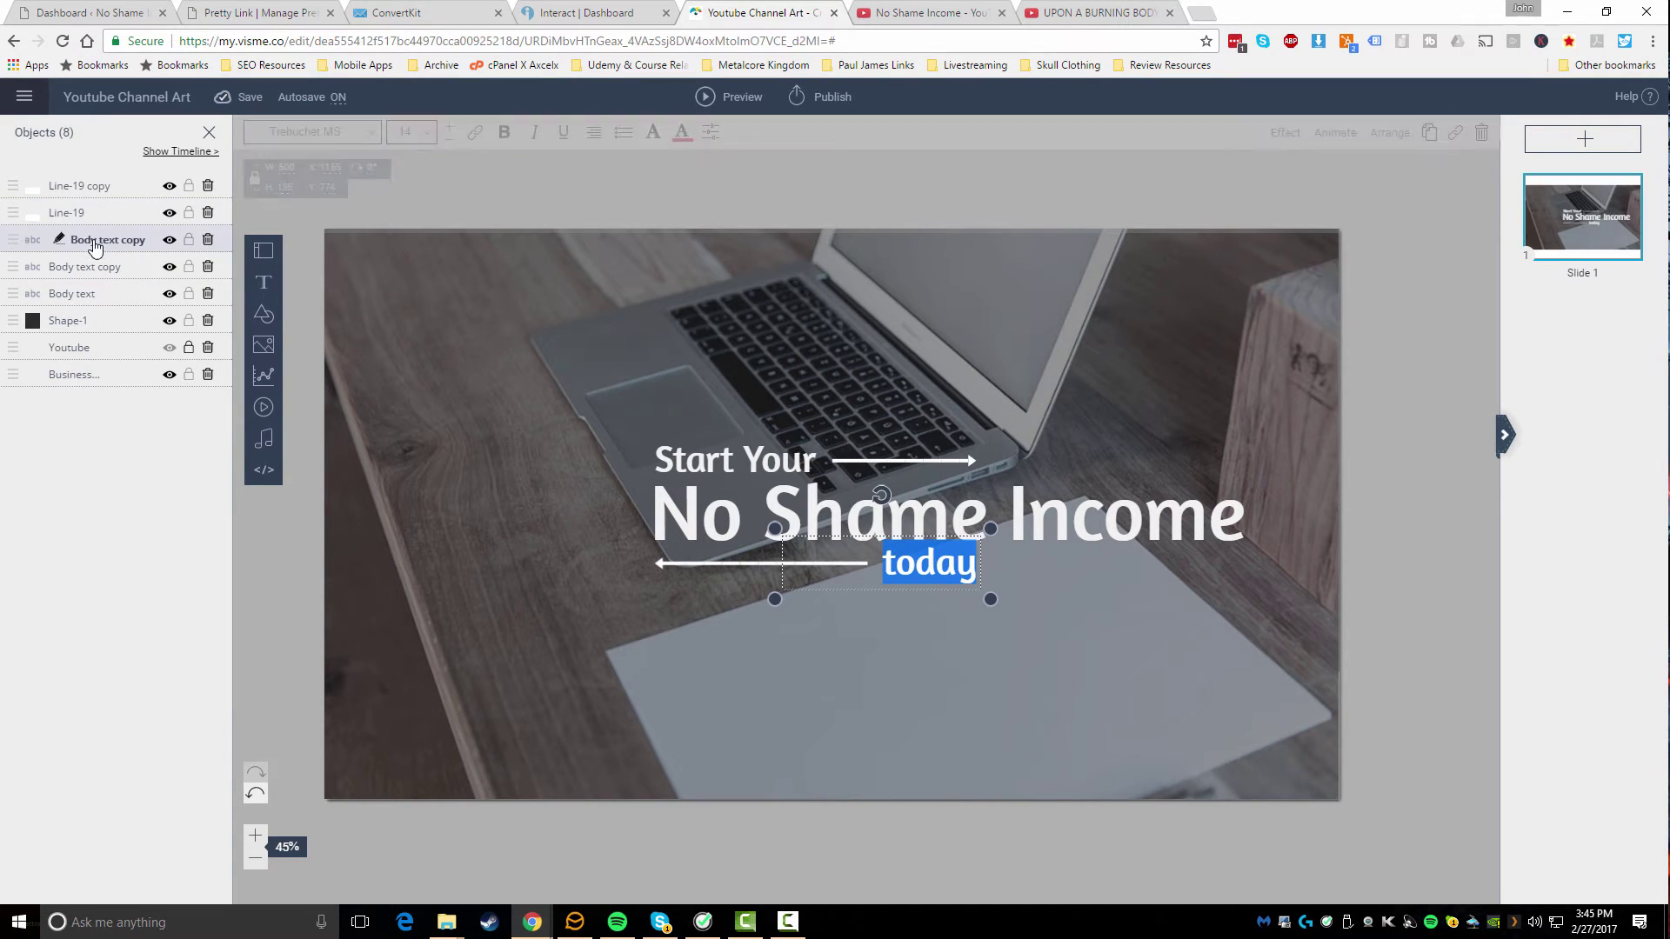
click(96, 272)
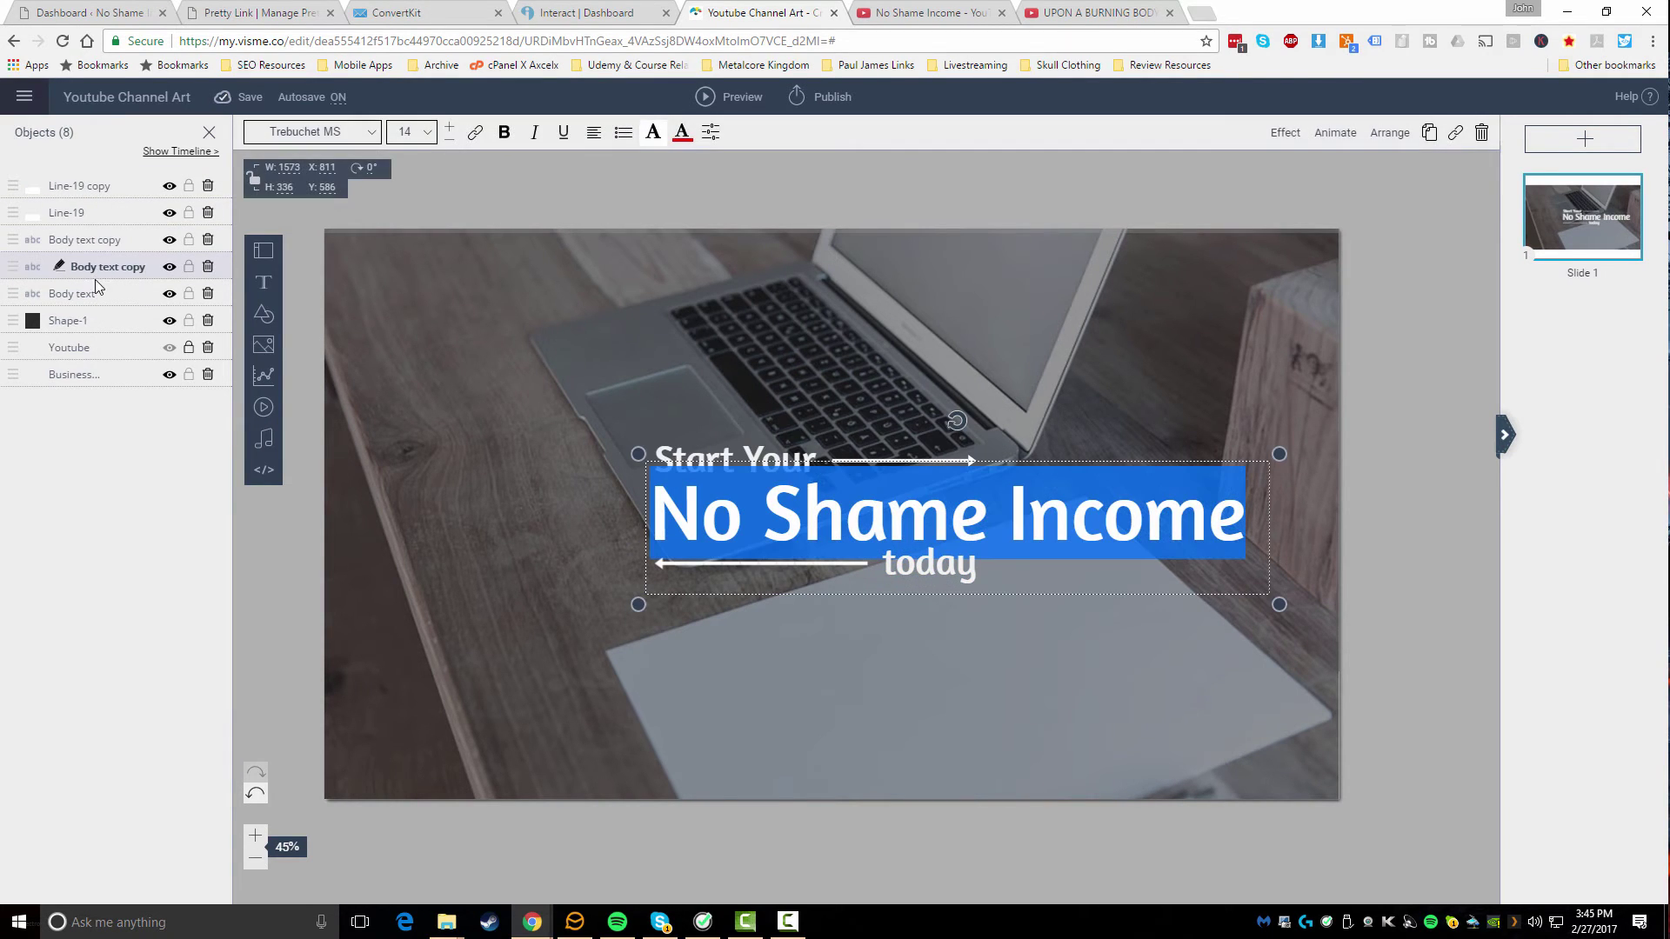
click(94, 296)
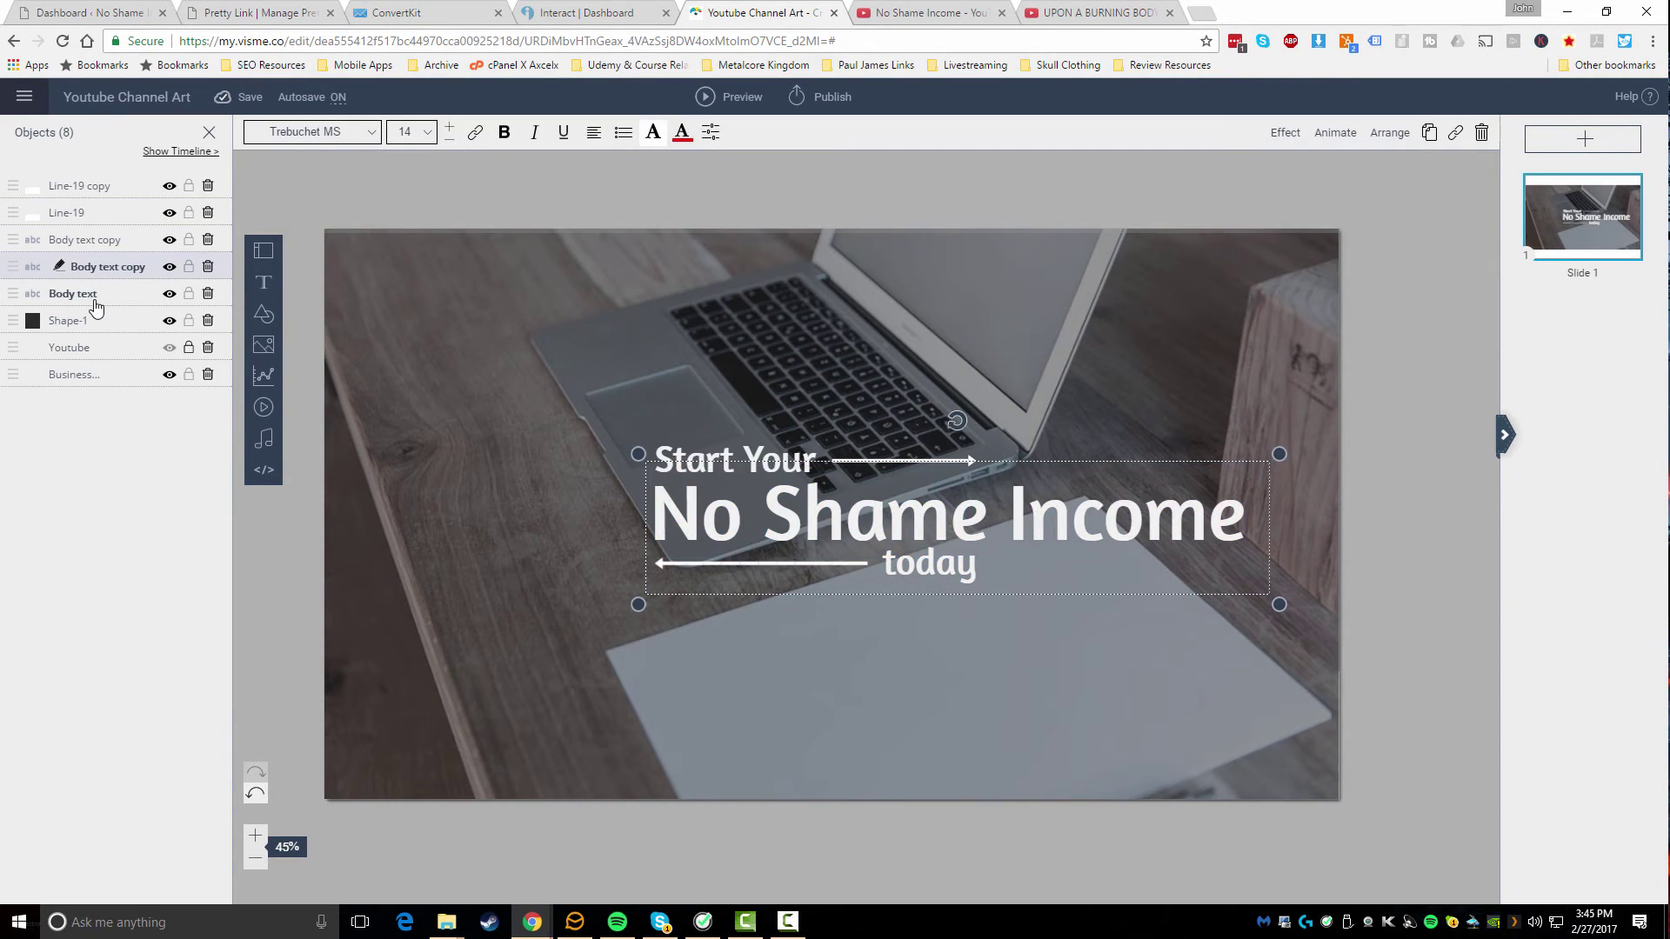
click(93, 355)
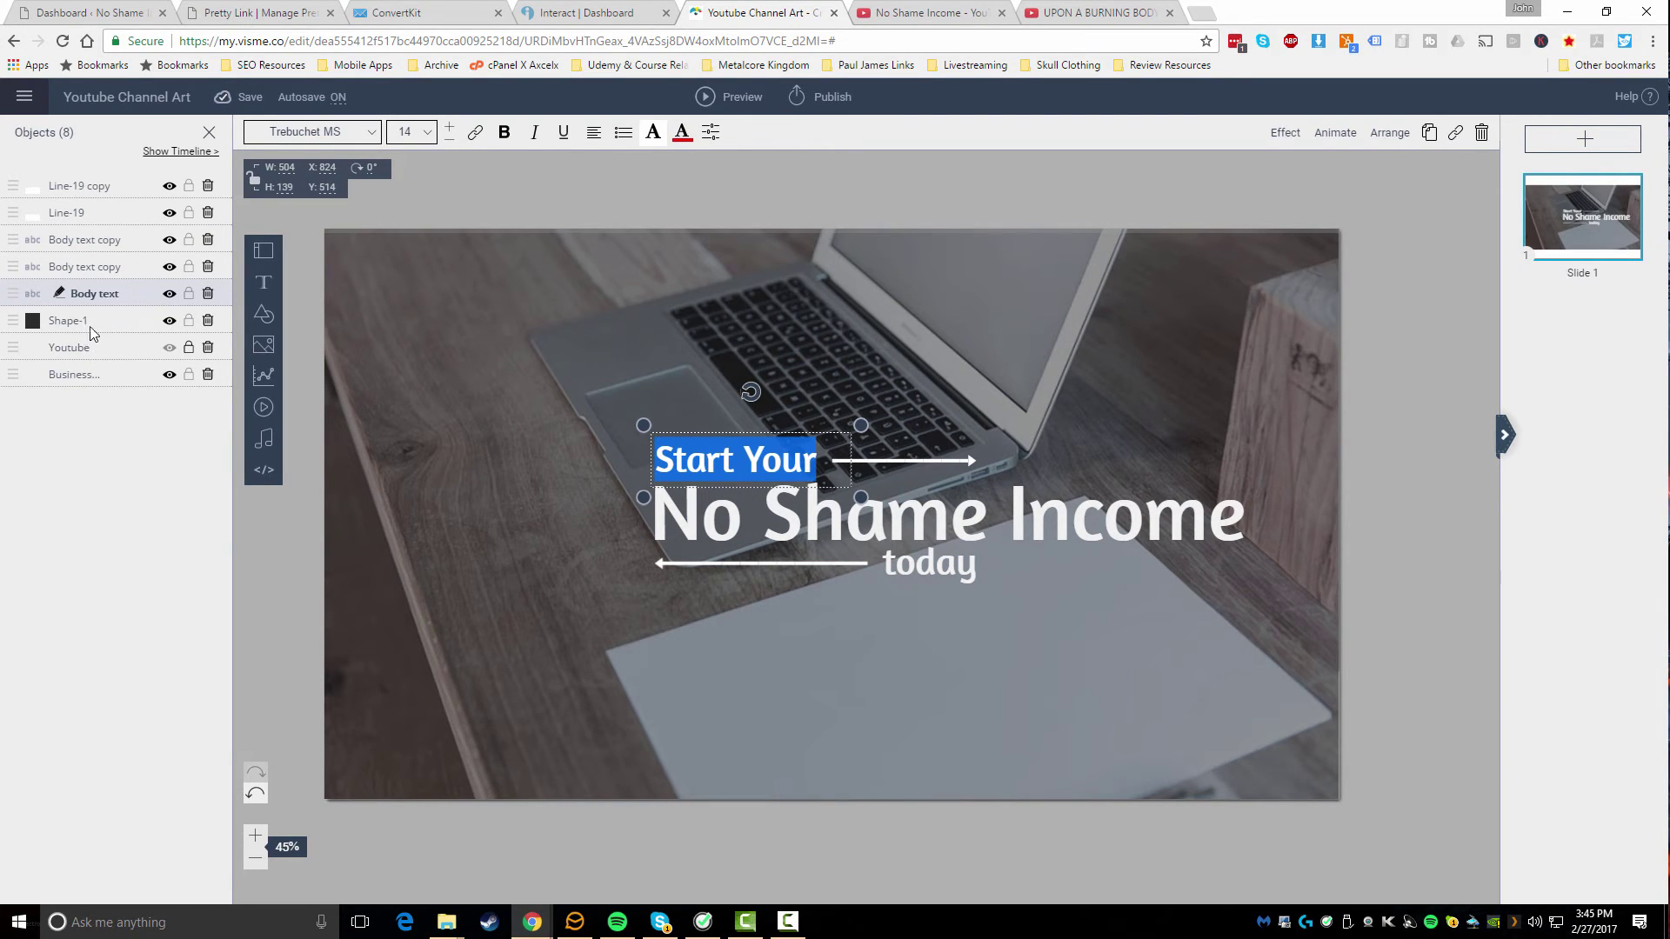
click(89, 380)
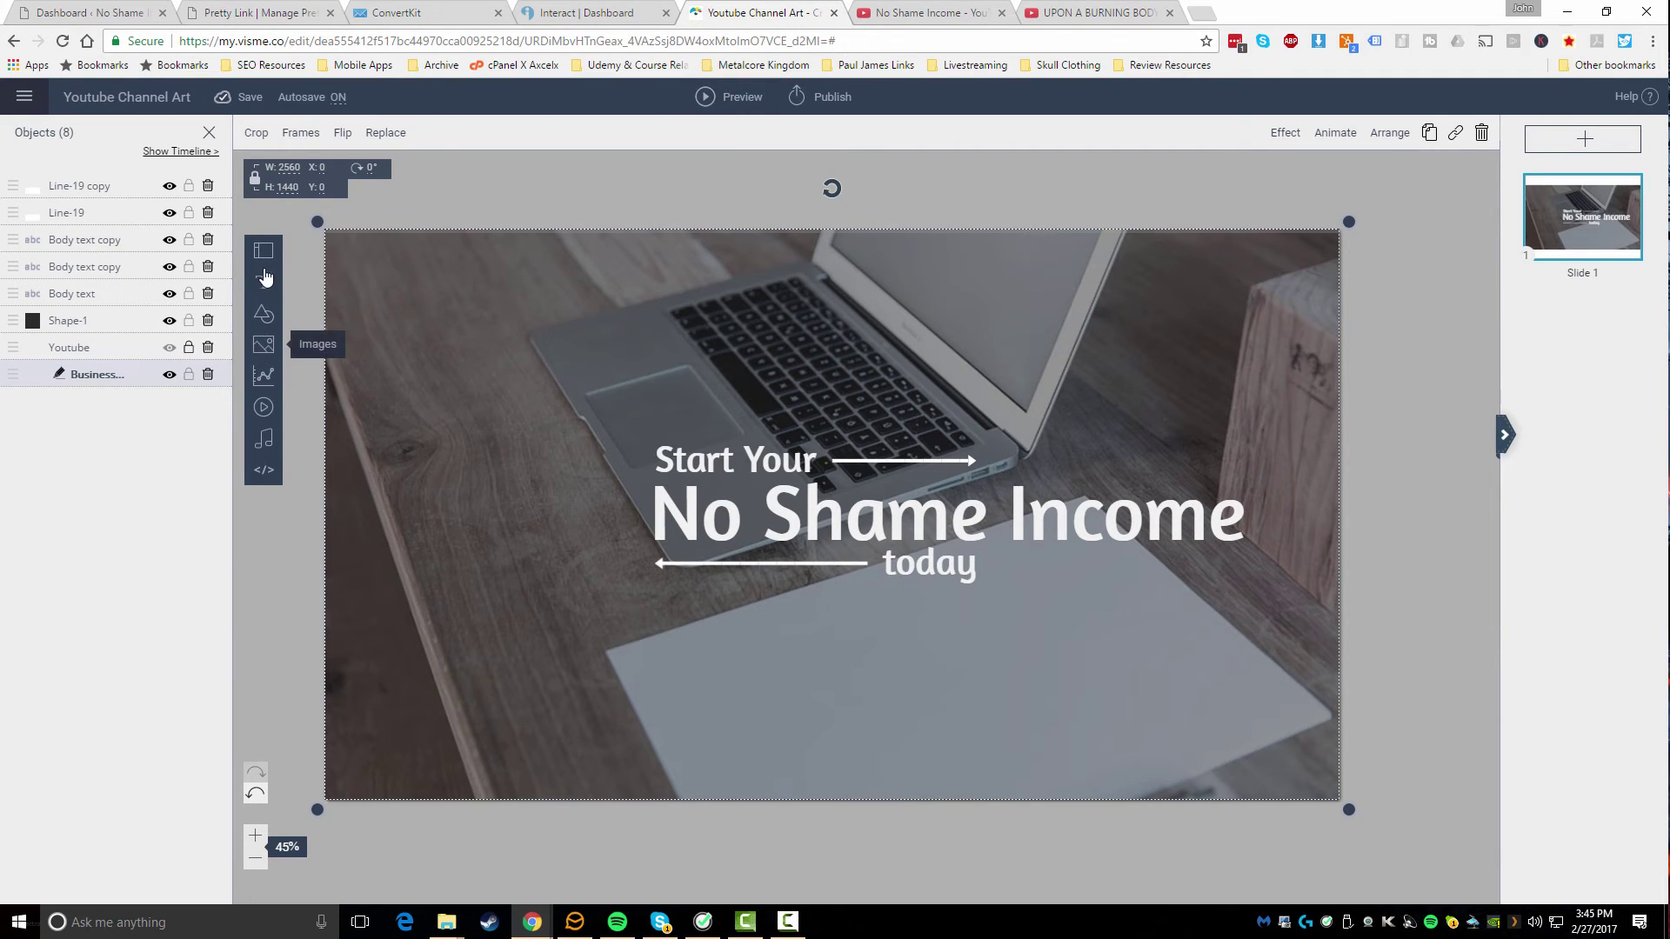
Open the Free Images library and search it for 'marketing'
click(270, 345)
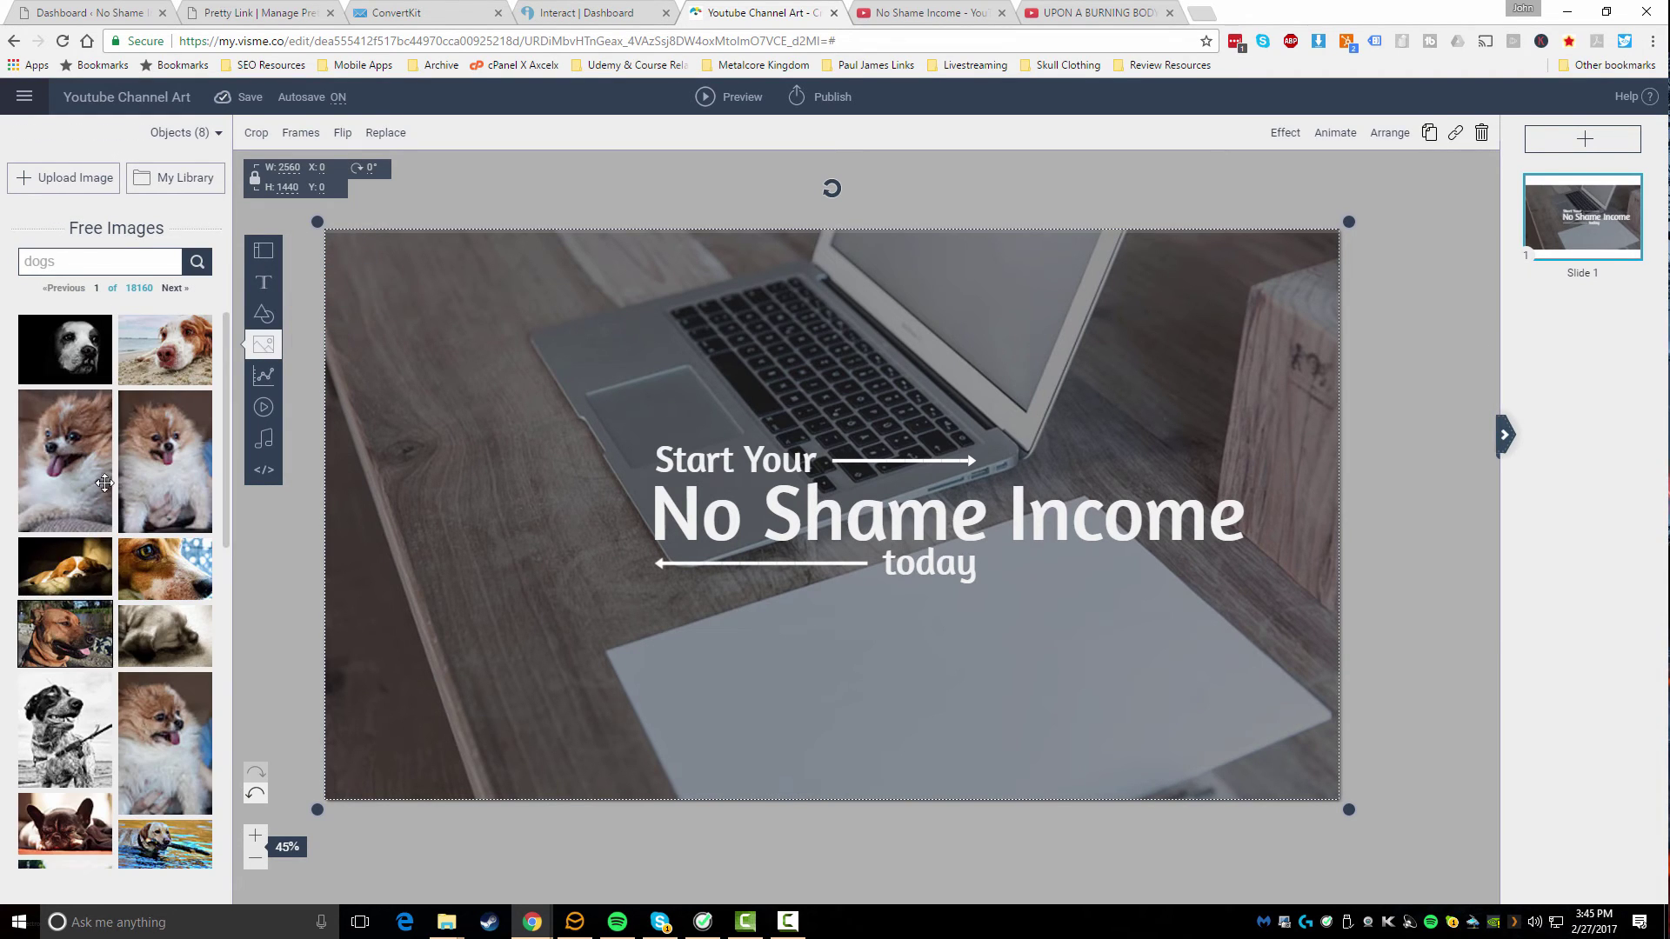
click(80, 266)
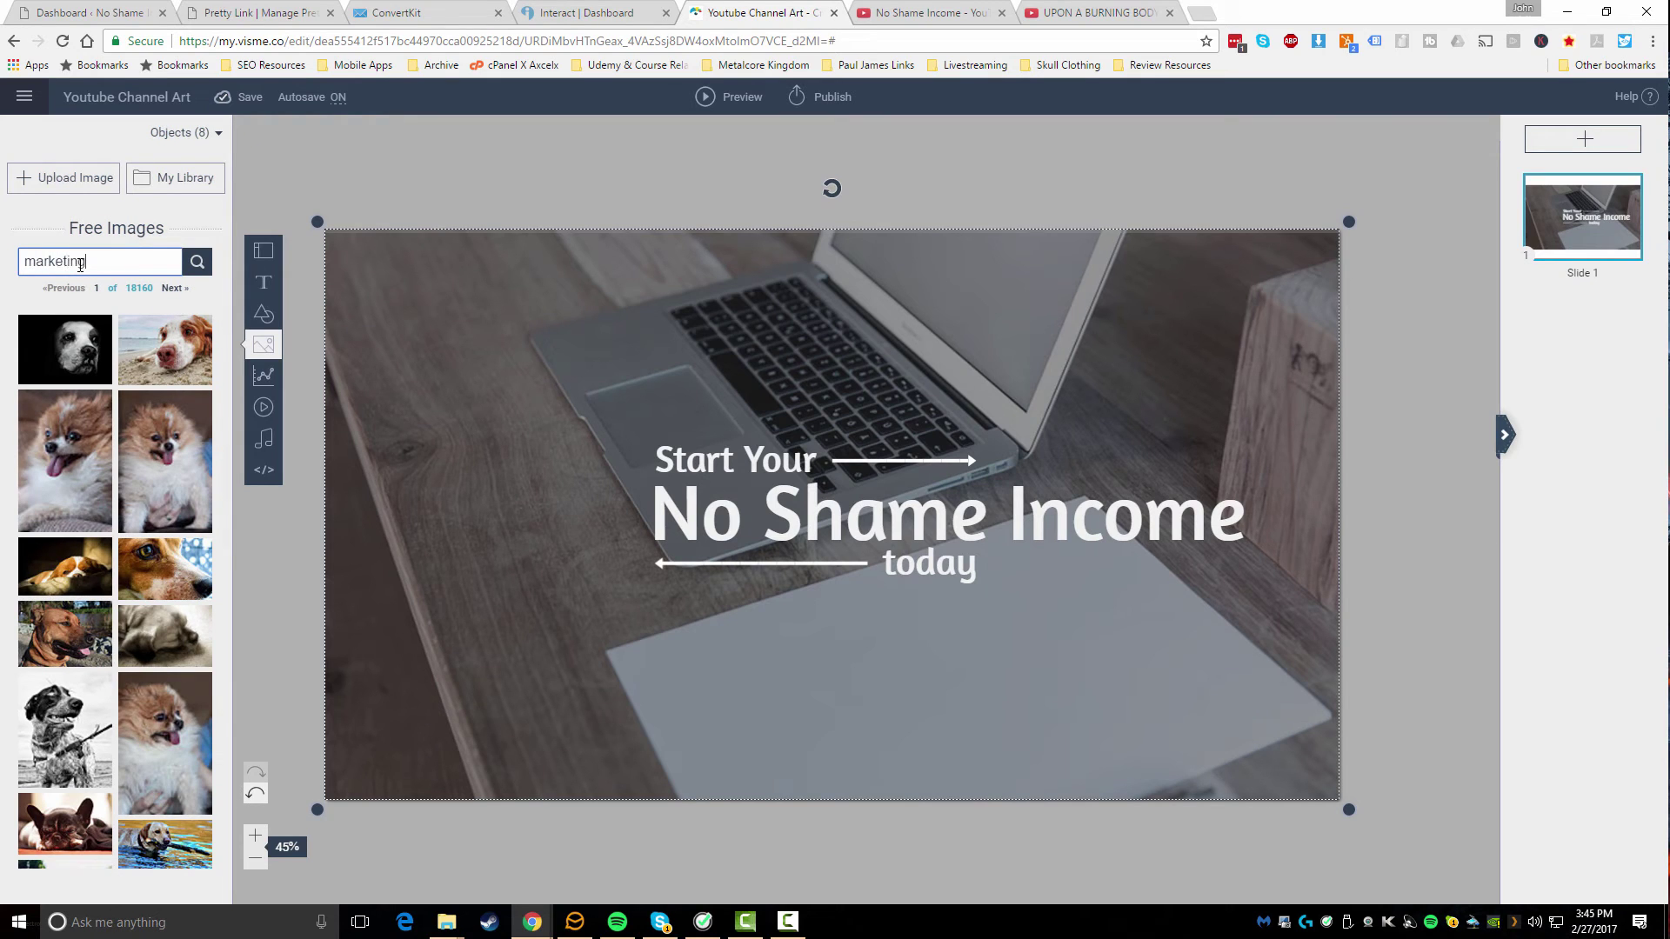
click(186, 267)
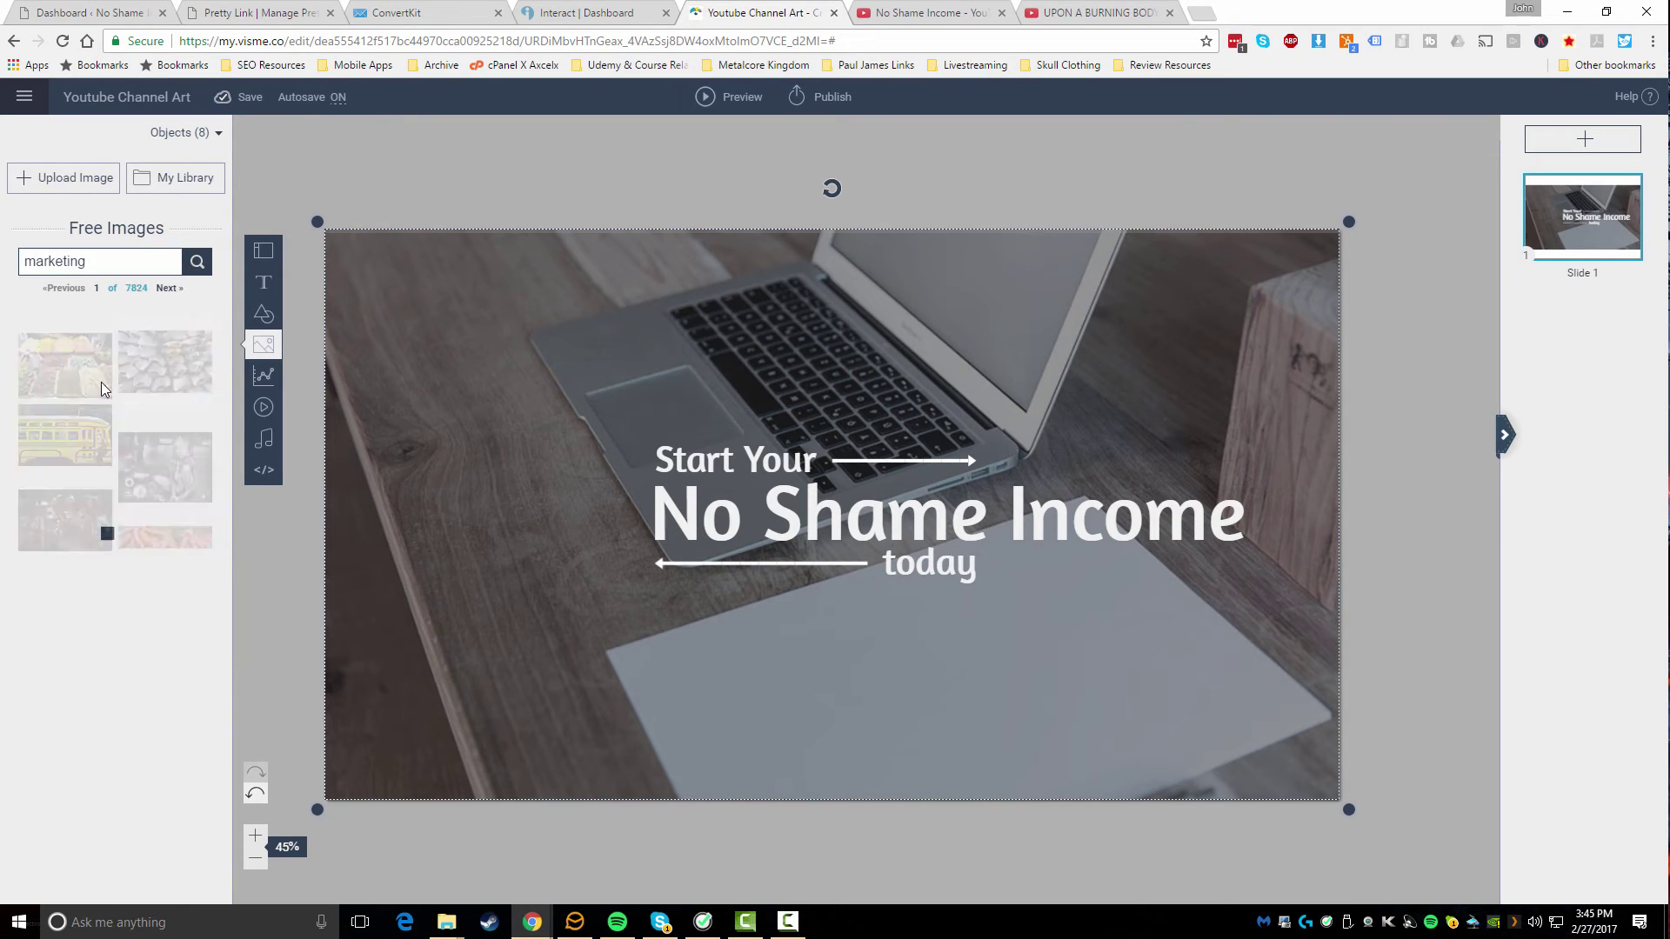
scroll(131, 696, down, 2)
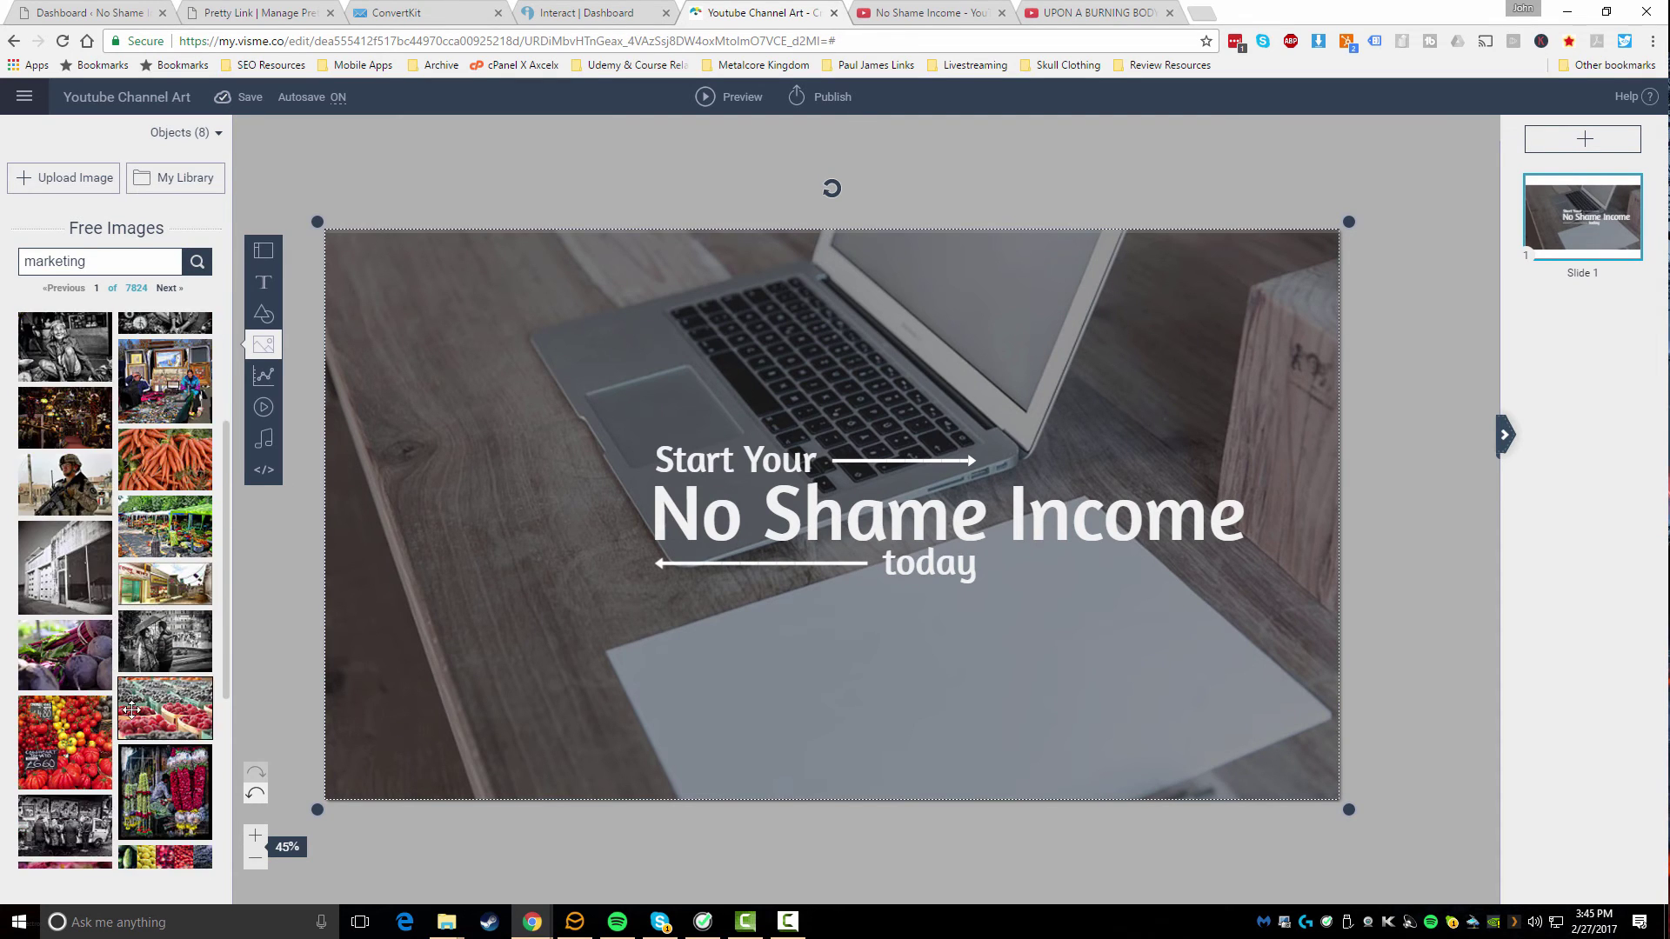
scroll(114, 522, up, 2)
Search free images for 'money symbol' and page through the results to page 4
drag(95, 272, 3, 270)
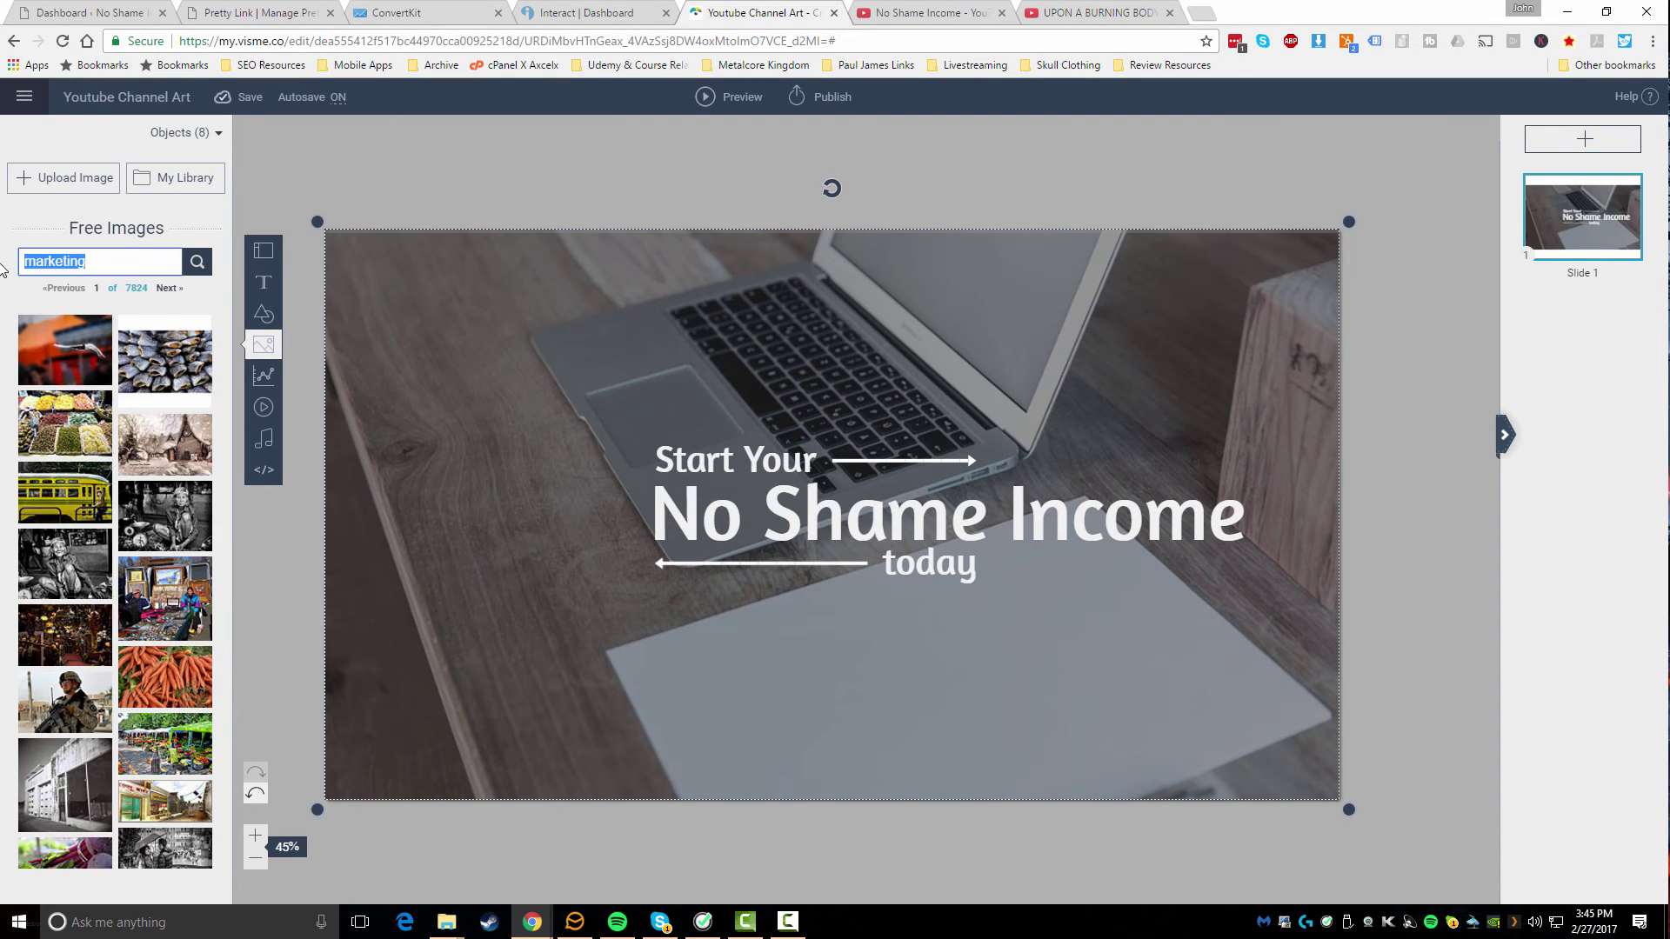
text(money symbol)
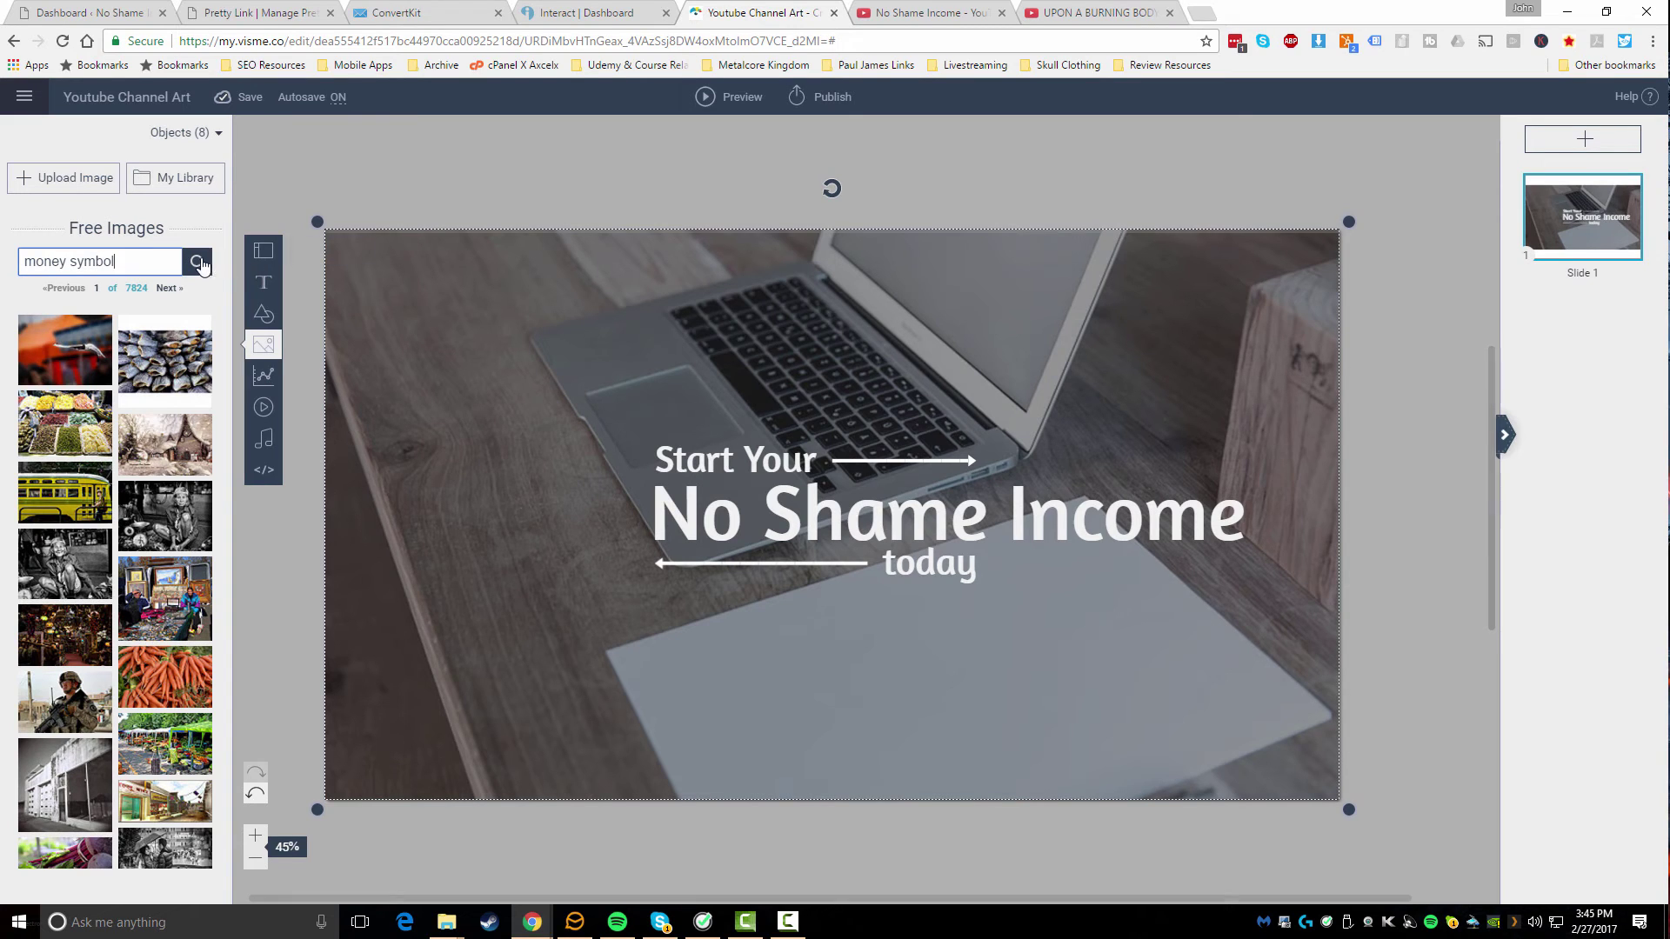
key(Return)
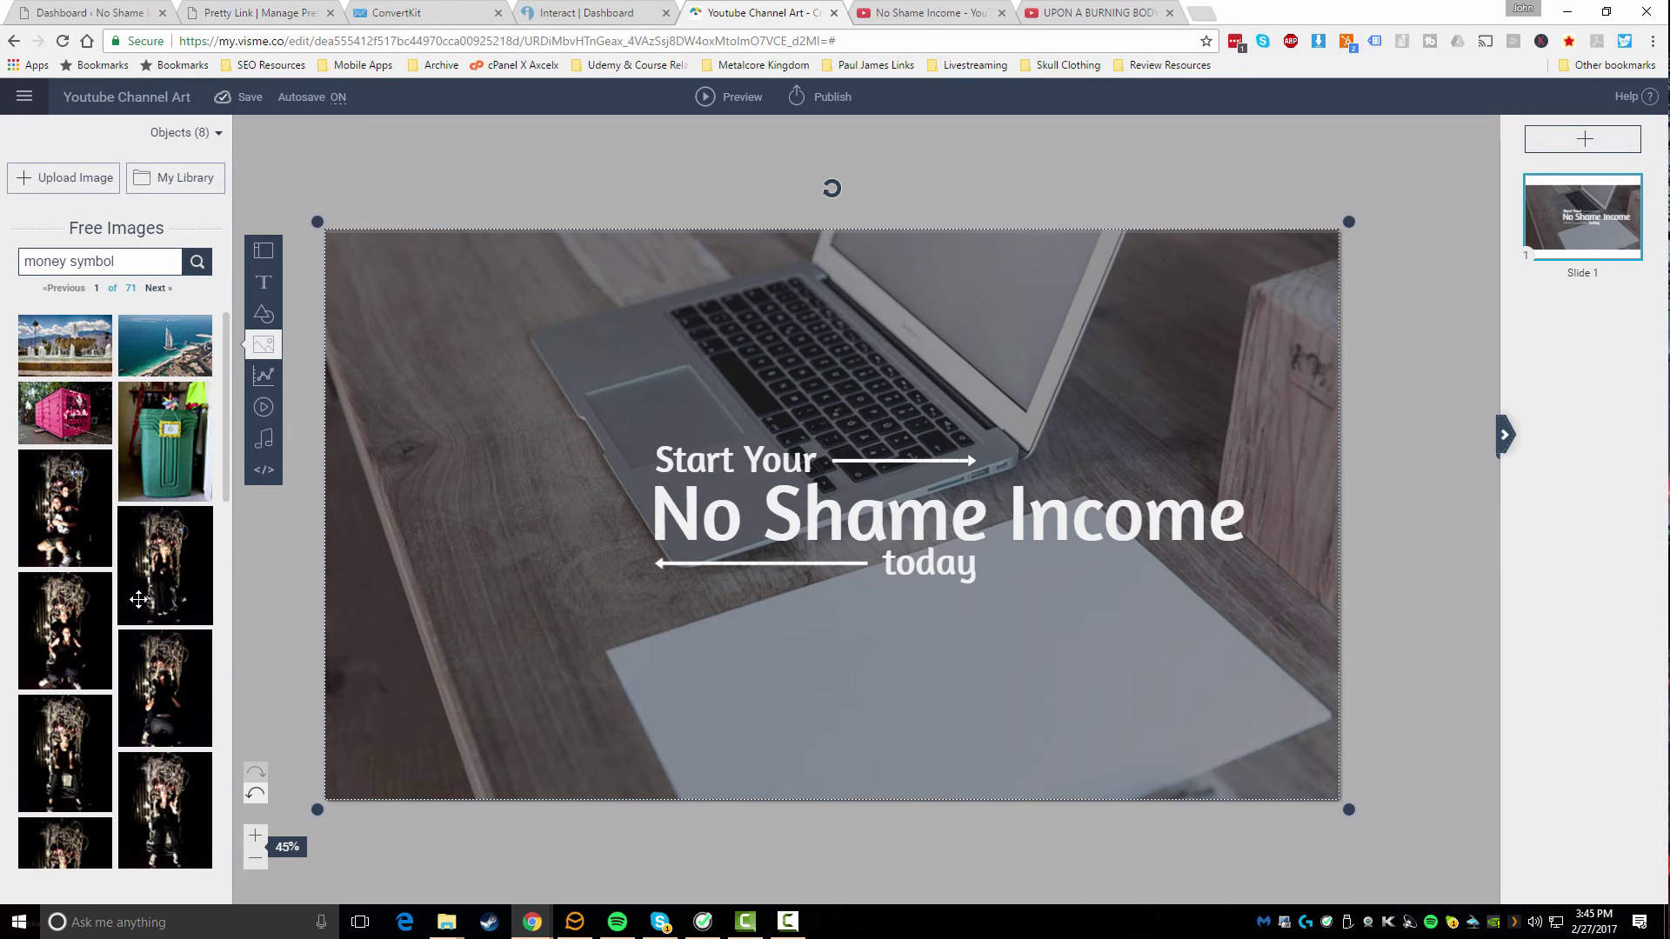
scroll(139, 598, down, 8)
scroll(139, 598, down, 3)
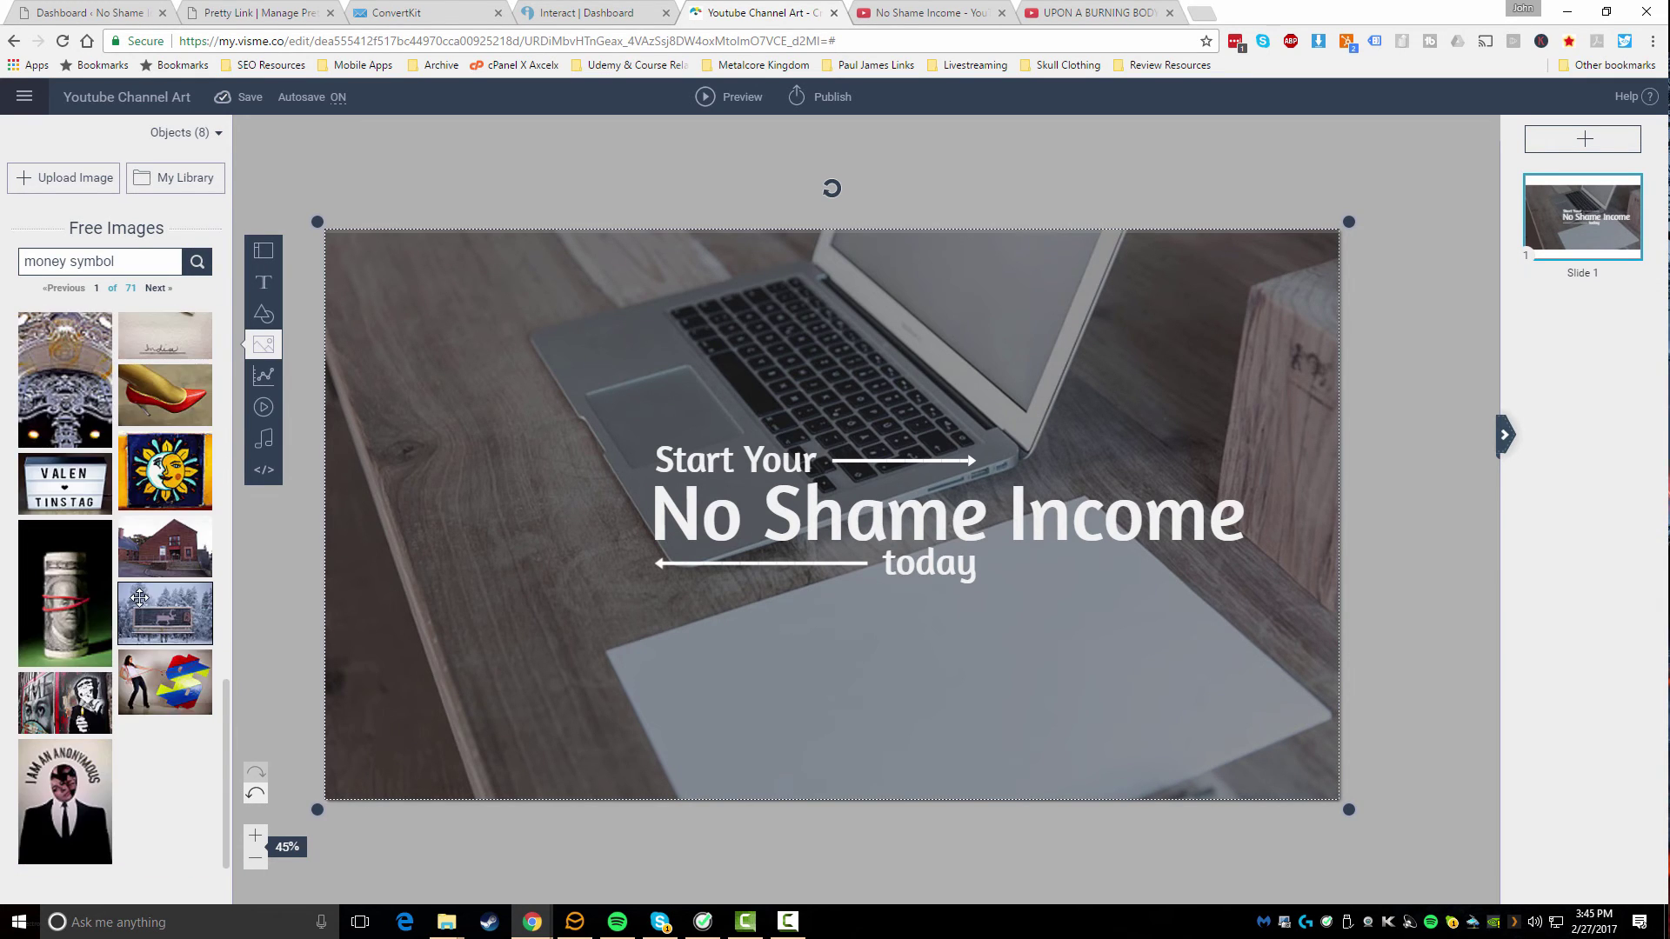
scroll(148, 609, up, 8)
scroll(148, 565, up, 6)
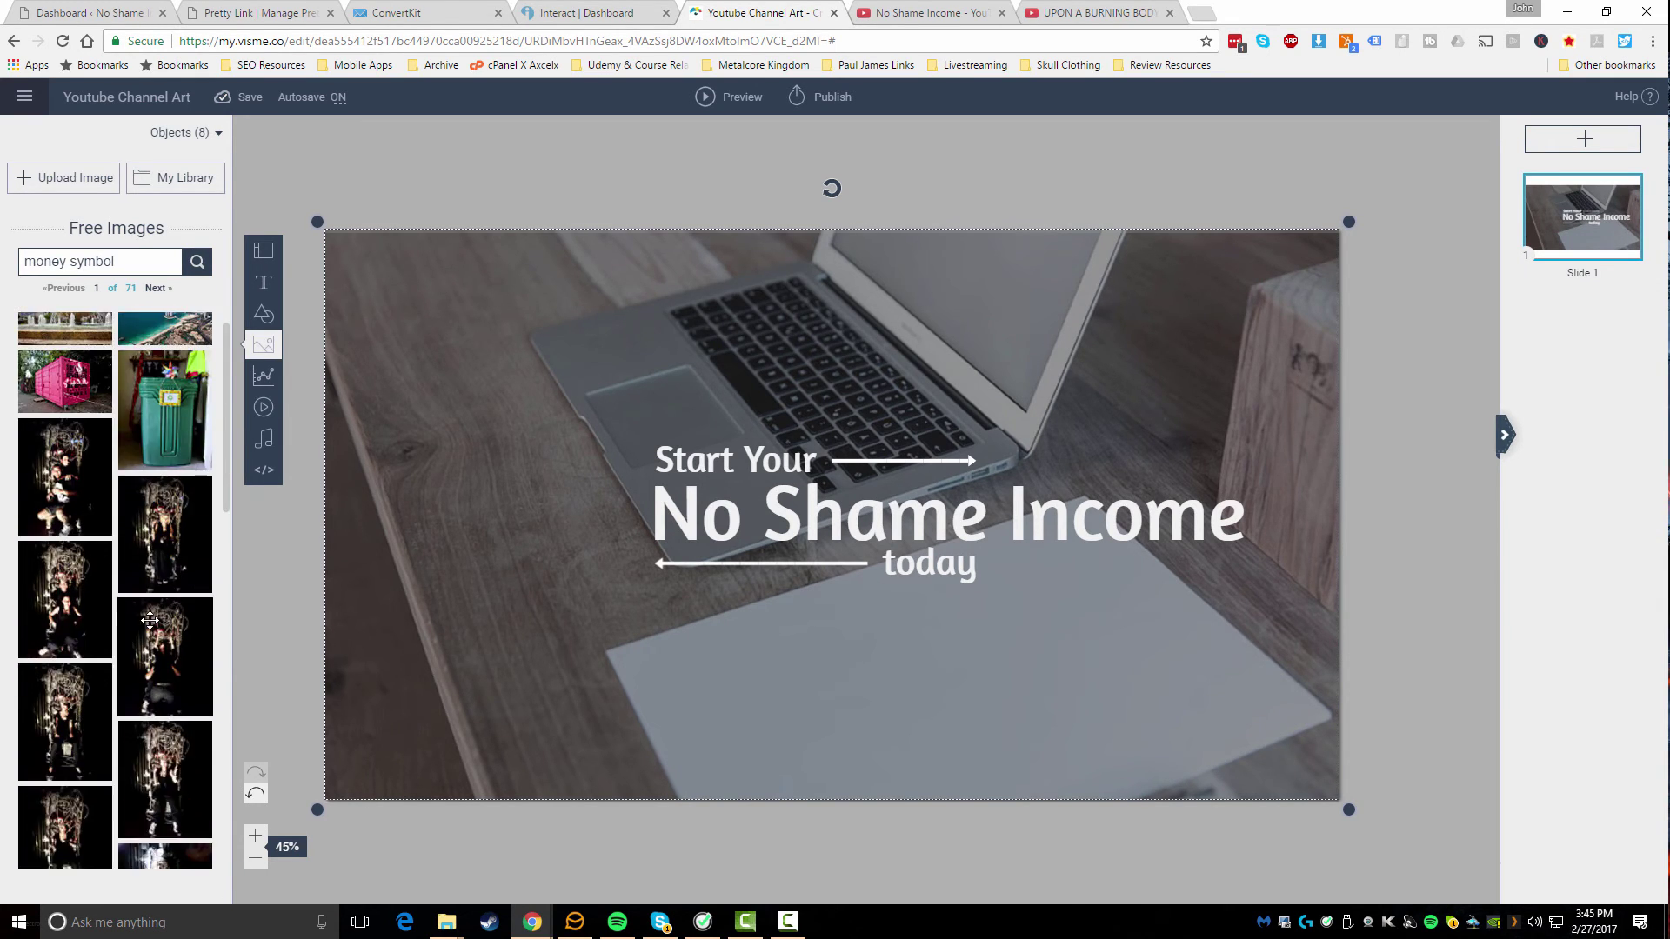
click(159, 294)
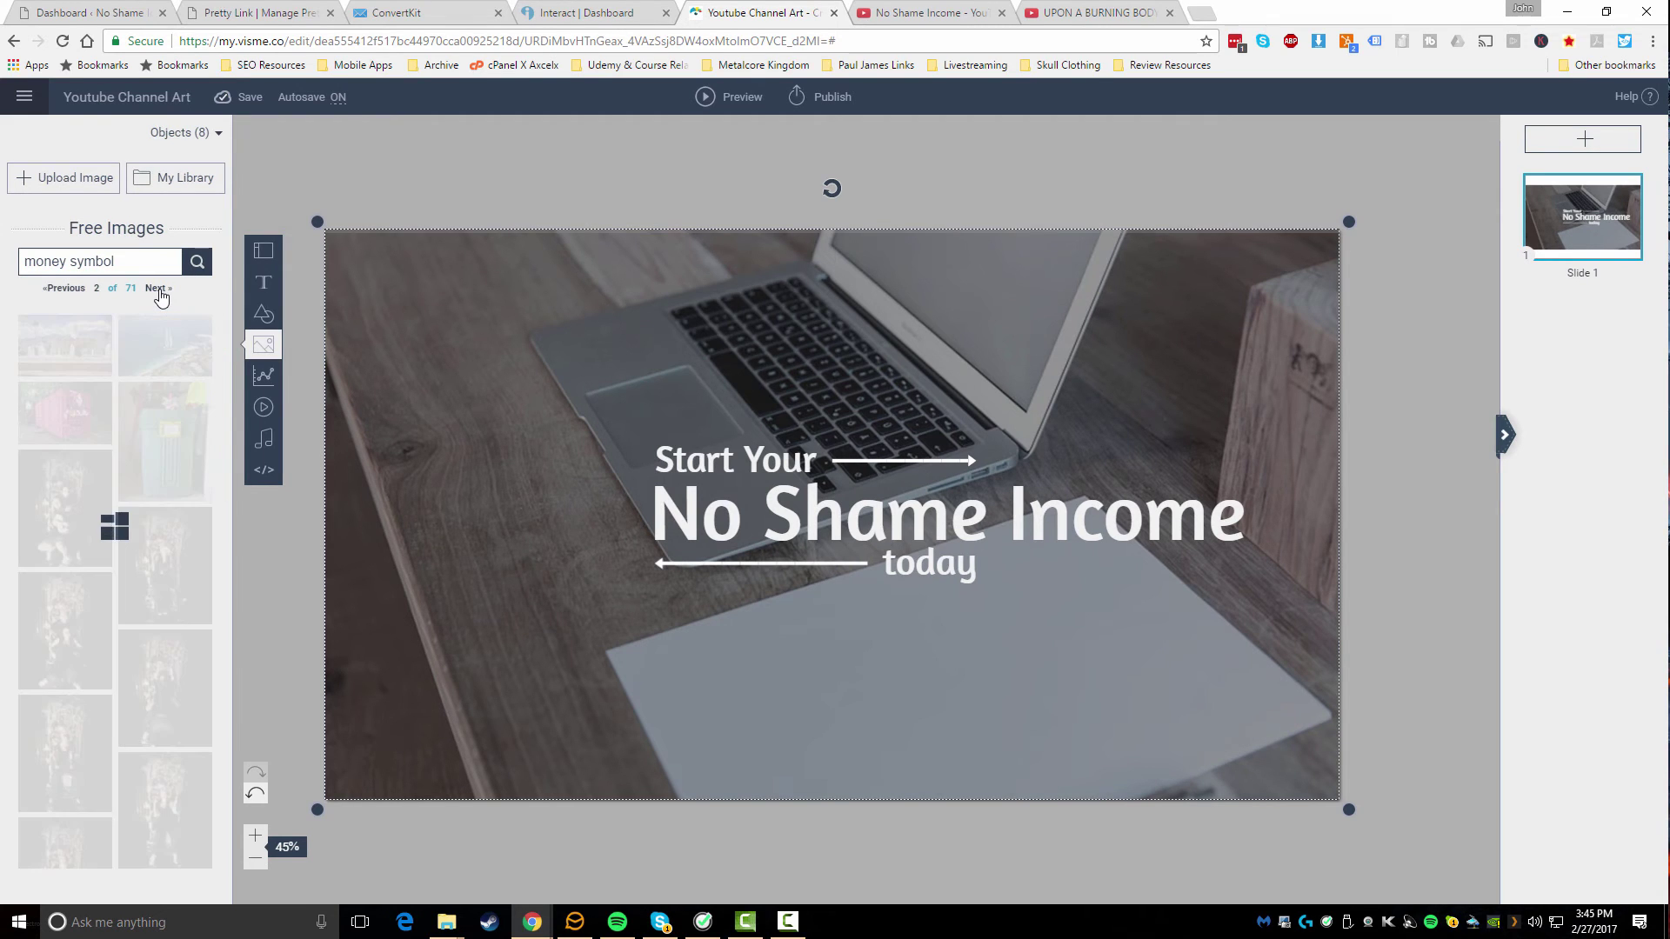
click(160, 294)
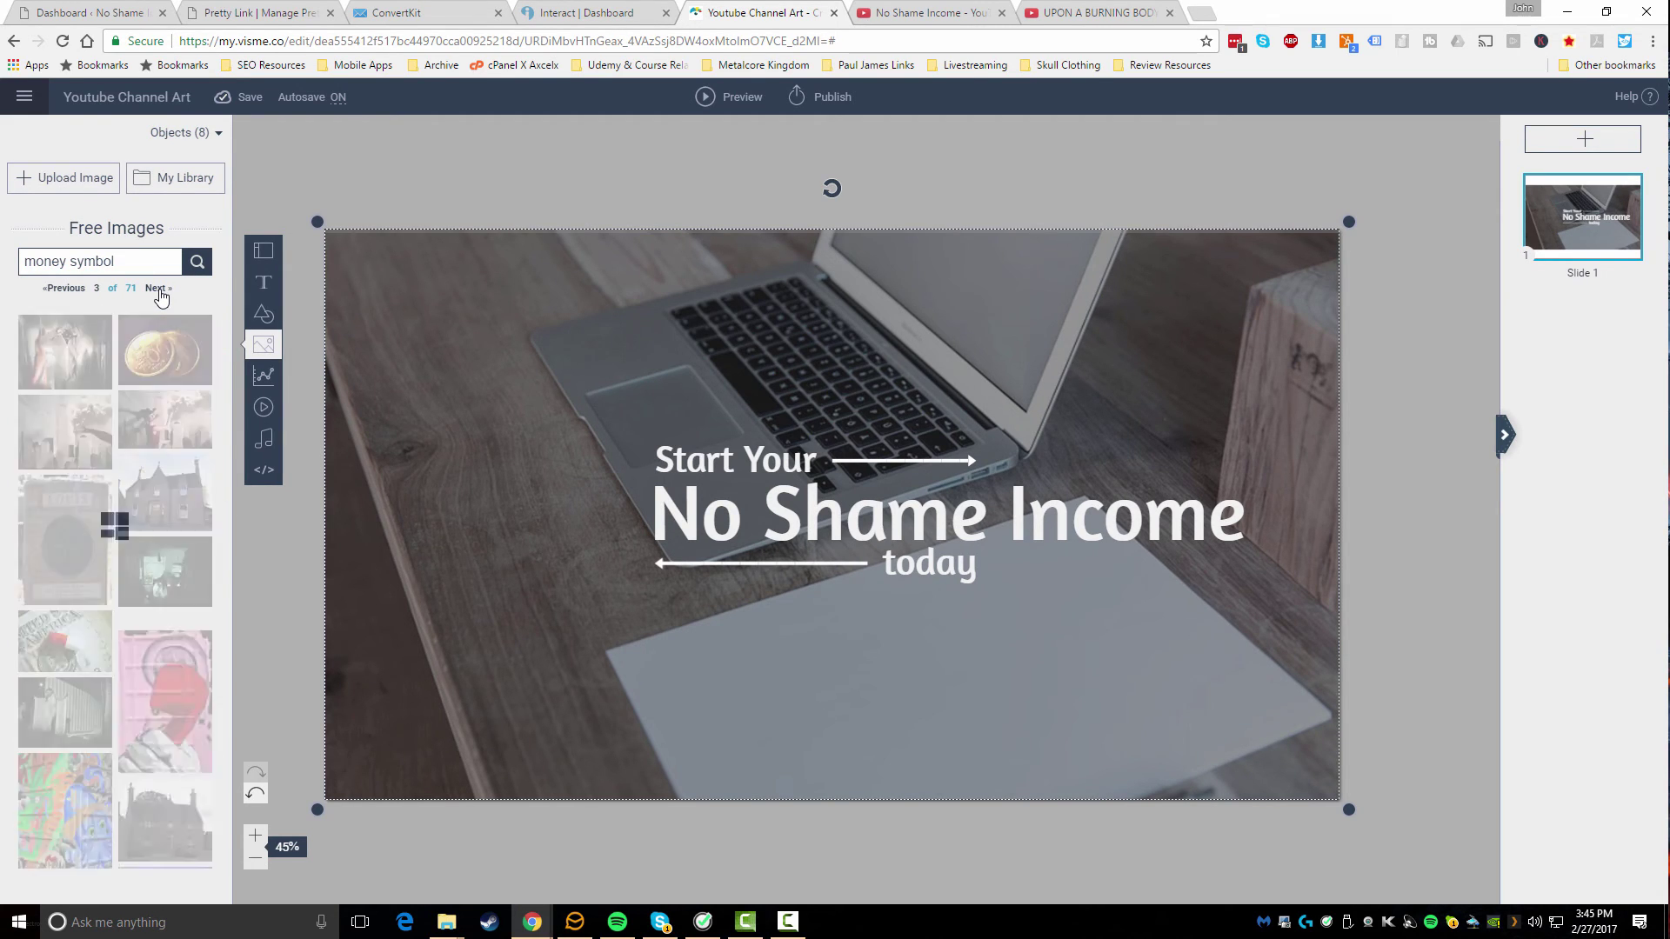
click(160, 291)
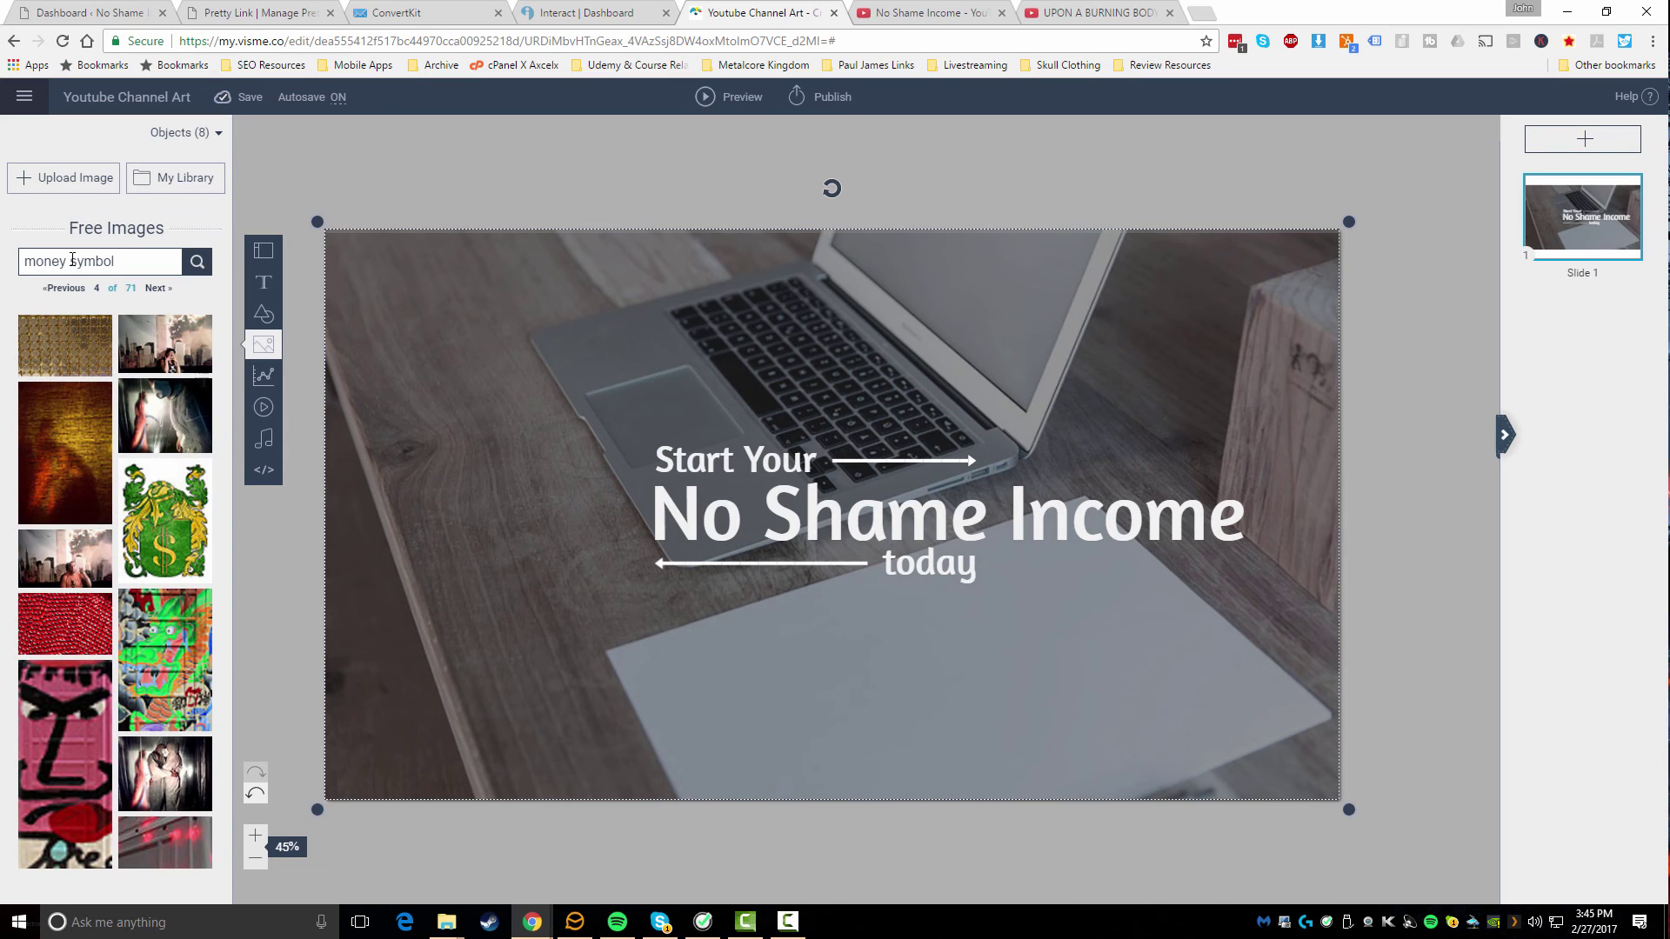
Narrow the search to 'money' and browse the coin and banknote photos
drag(69, 262, 146, 262)
key(BackSpace)
click(198, 262)
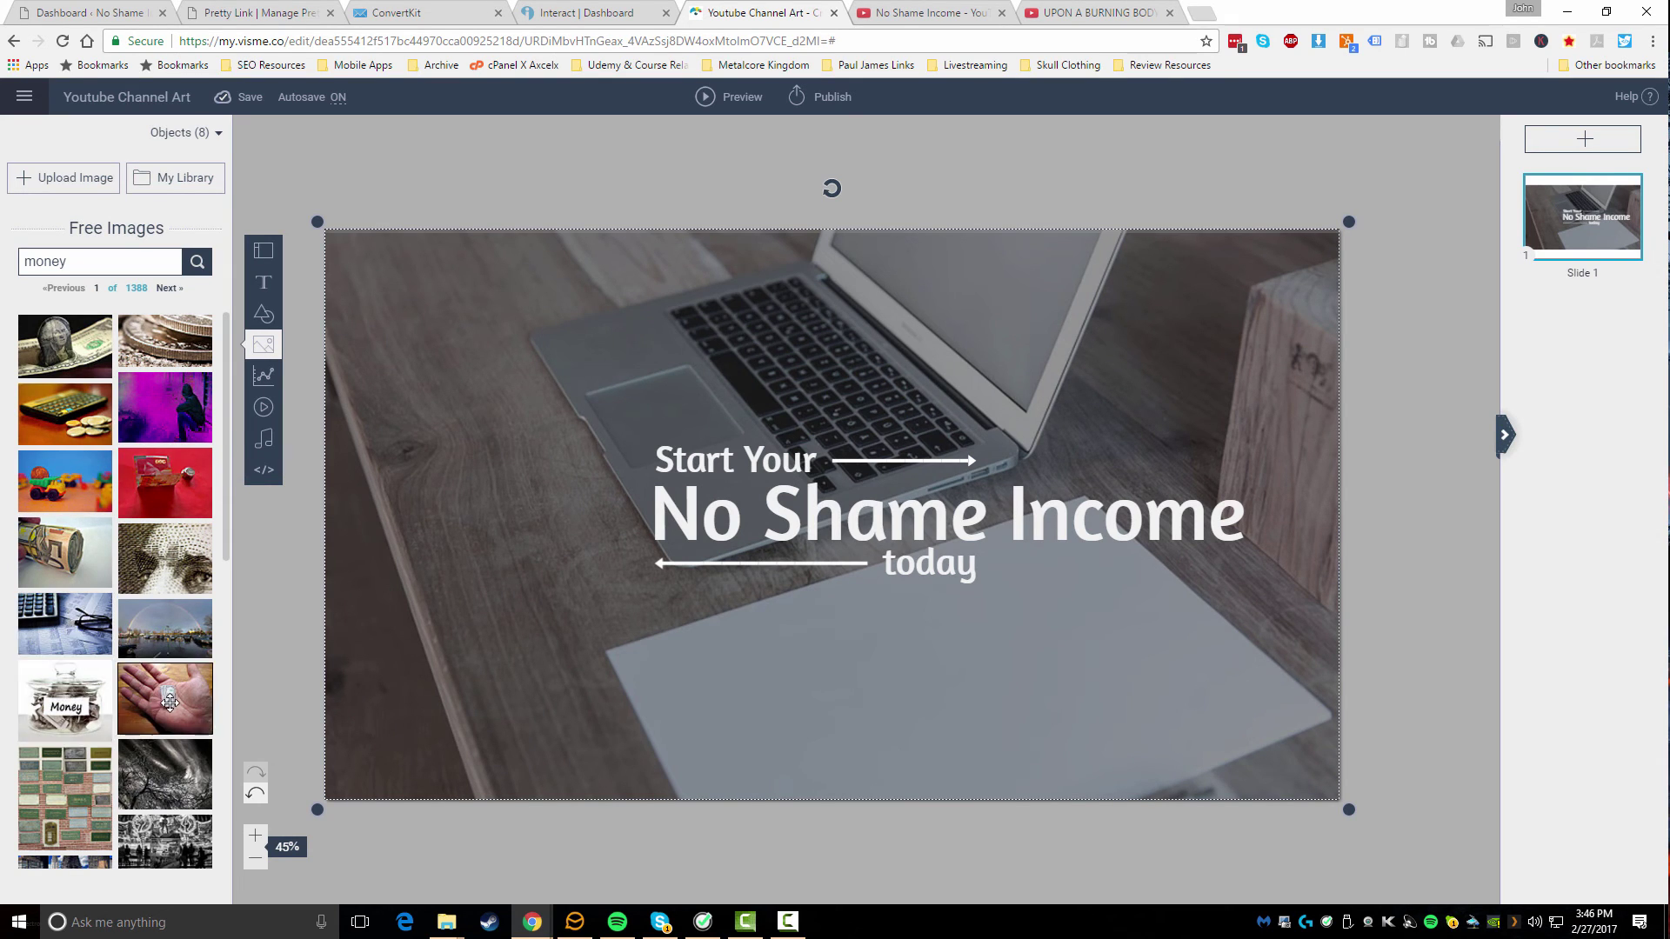
scroll(165, 700, down, 4)
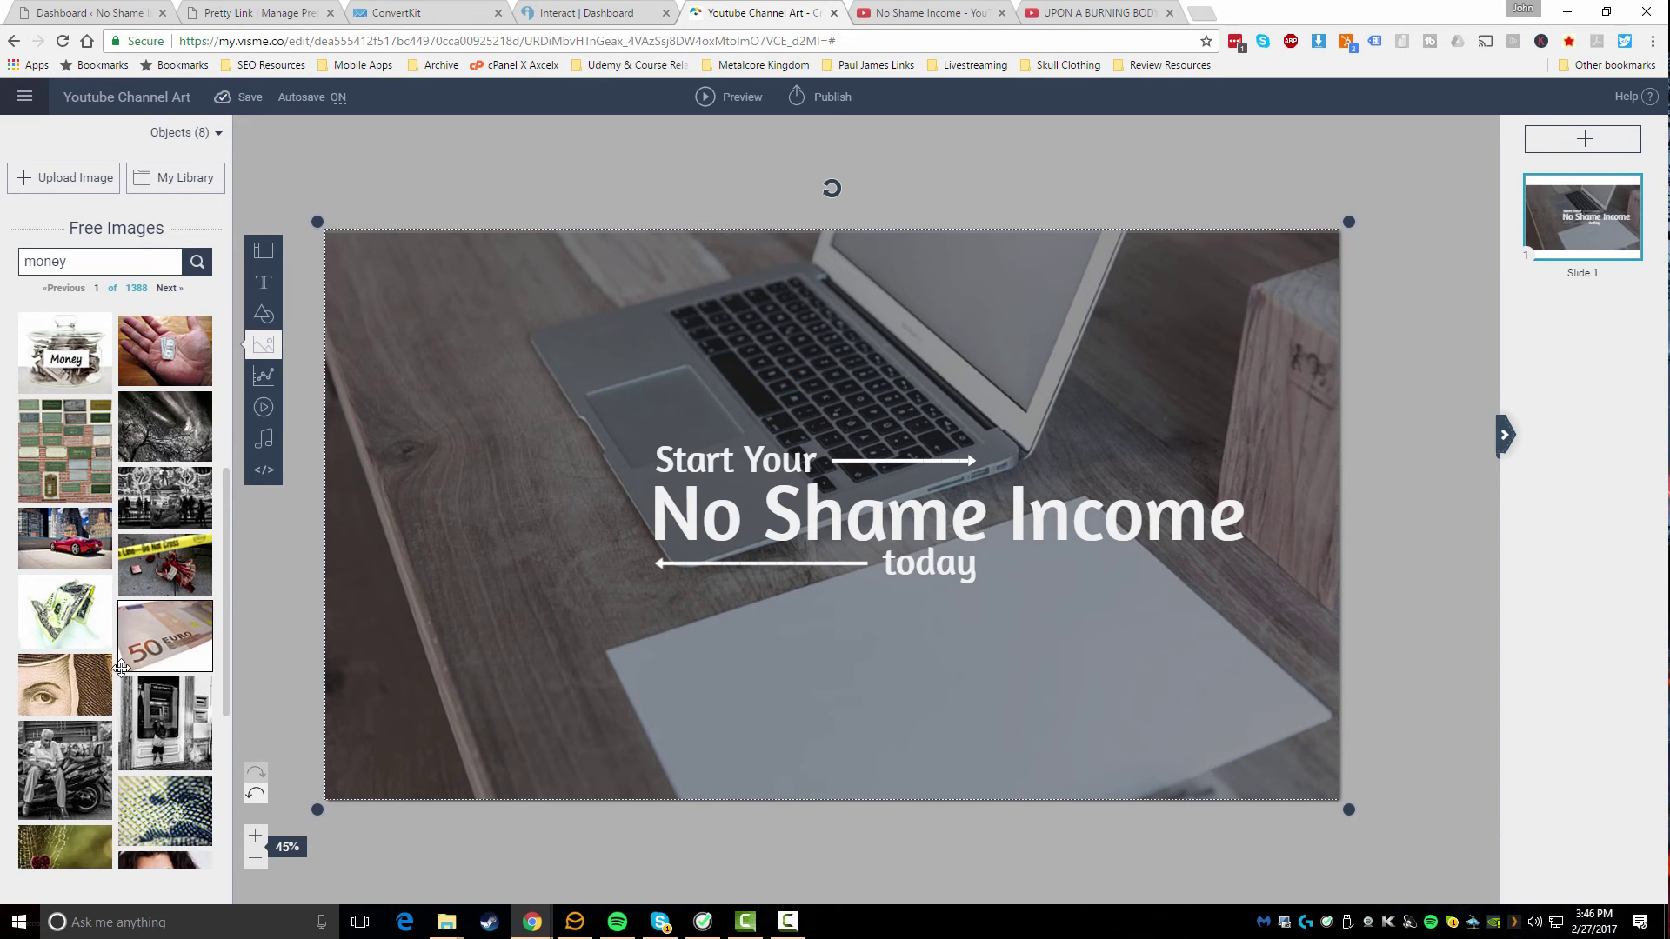
scroll(121, 668, down, 3)
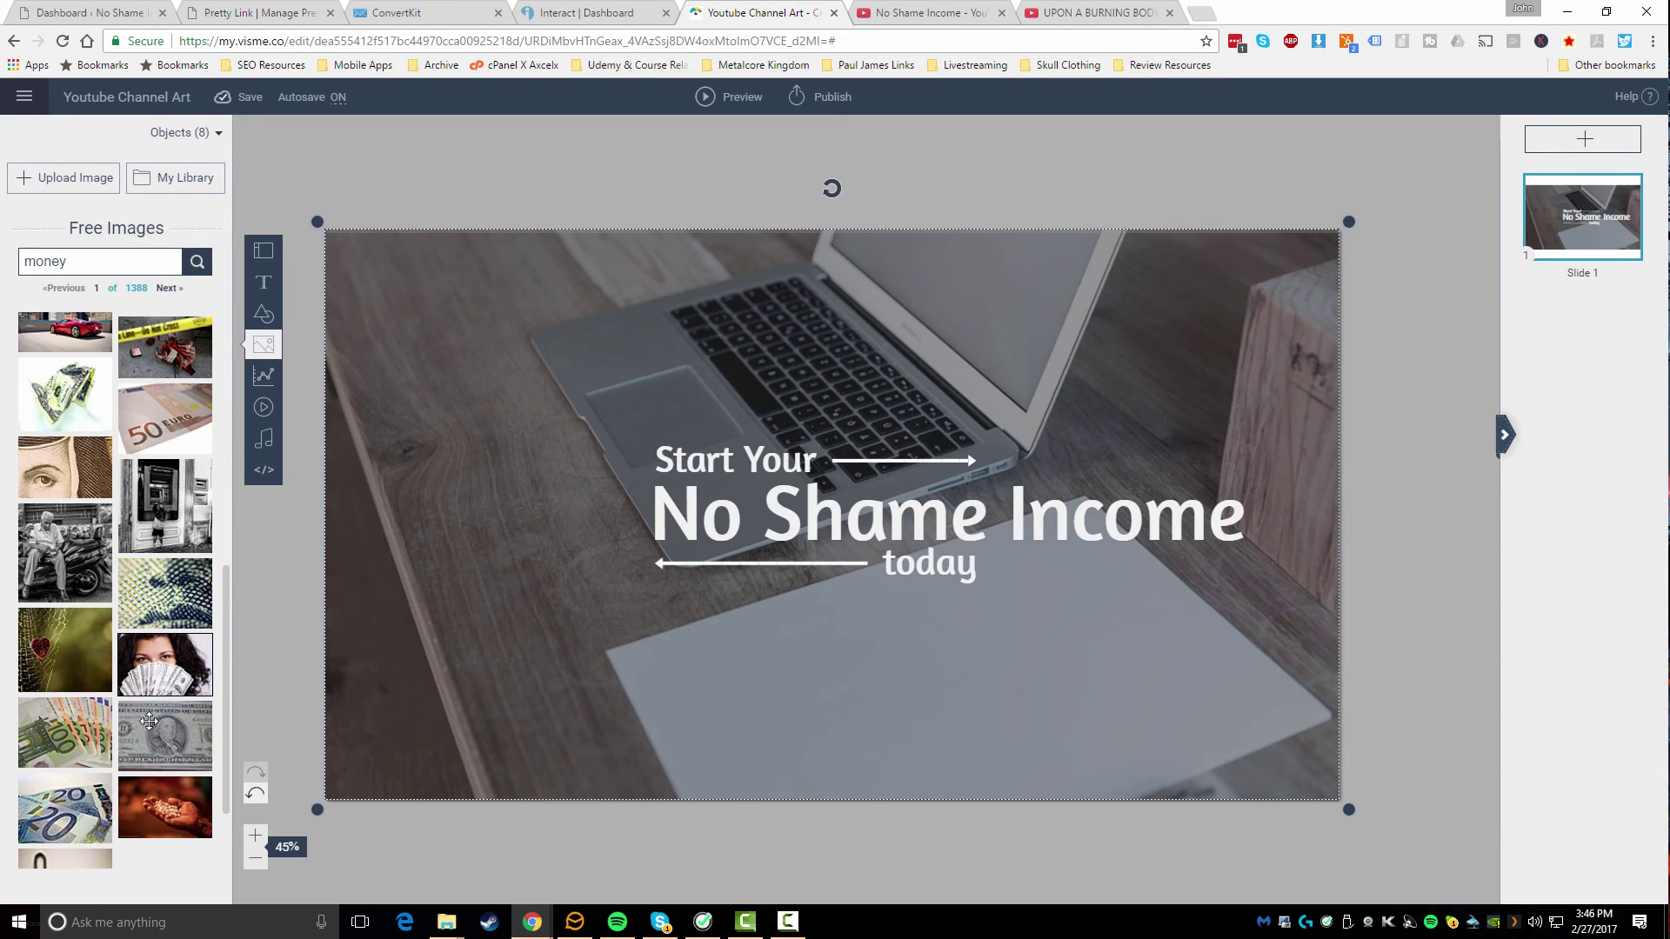
scroll(146, 727, down, 1)
scroll(142, 734, up, 7)
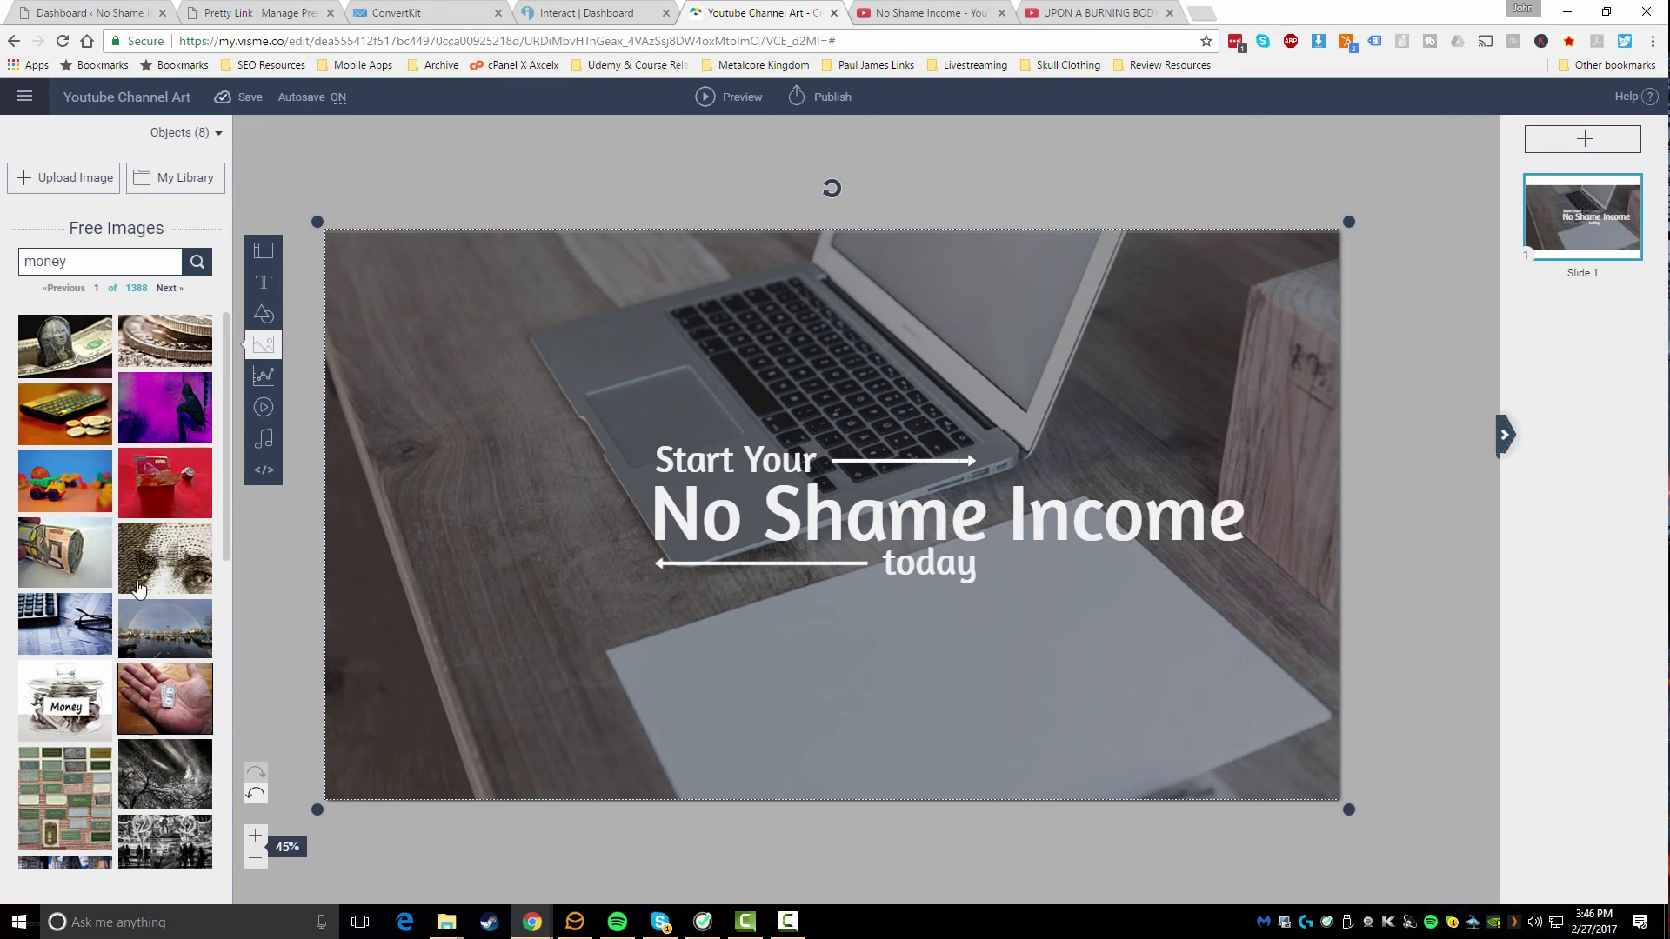
drag(61, 350, 565, 522)
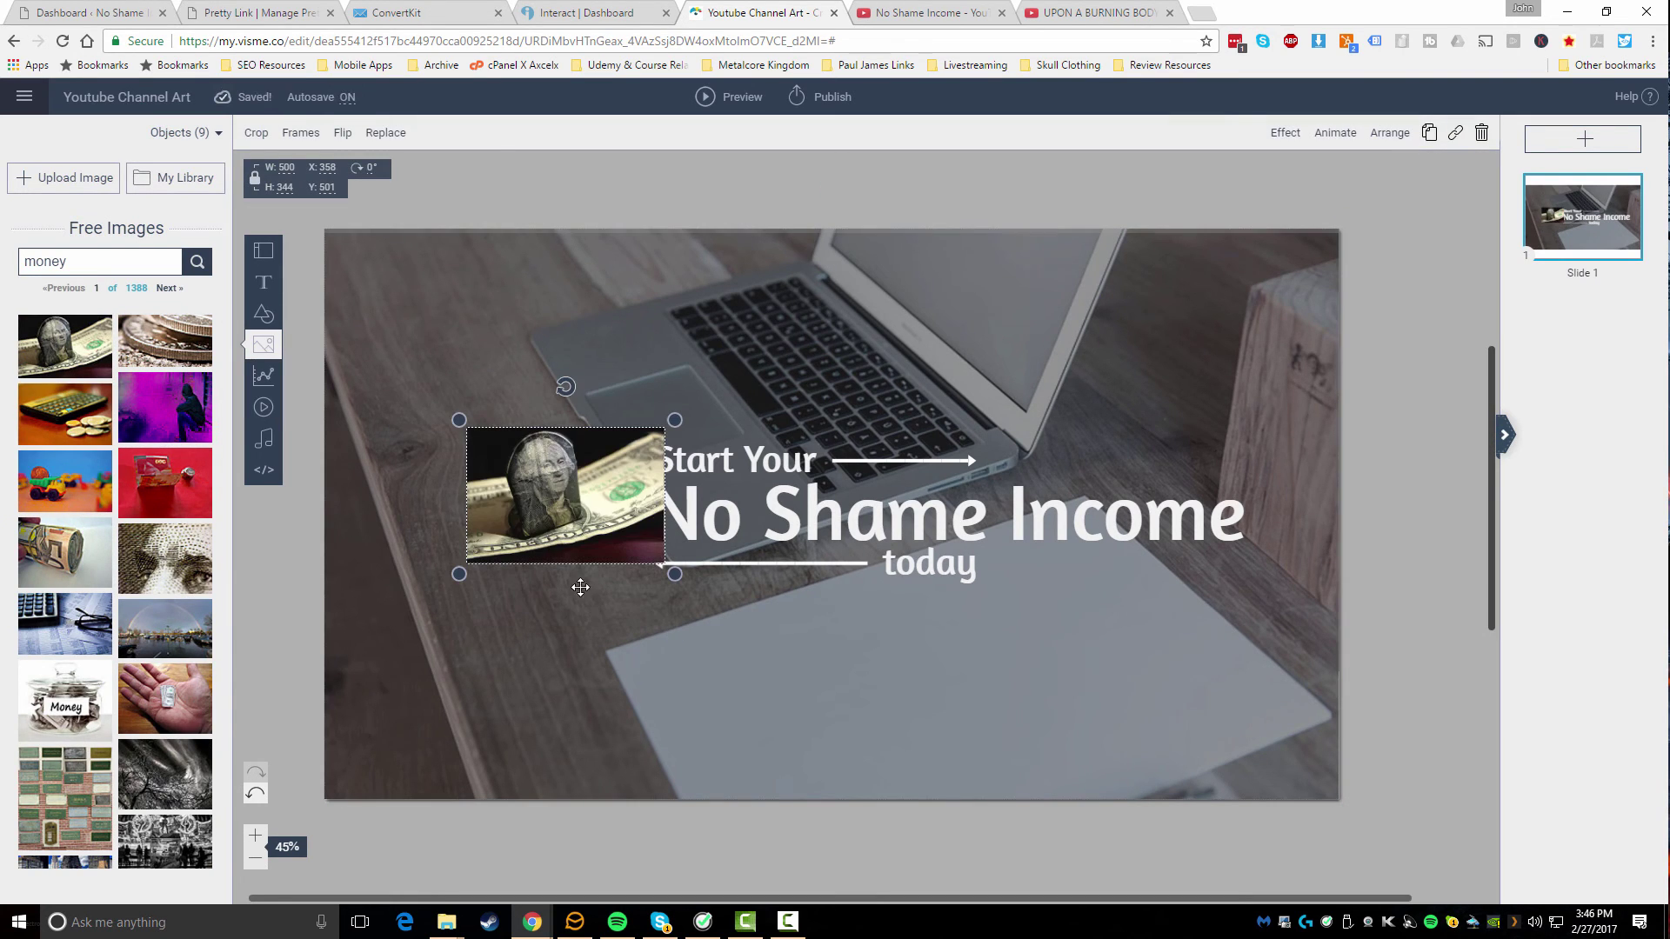
key(Delete)
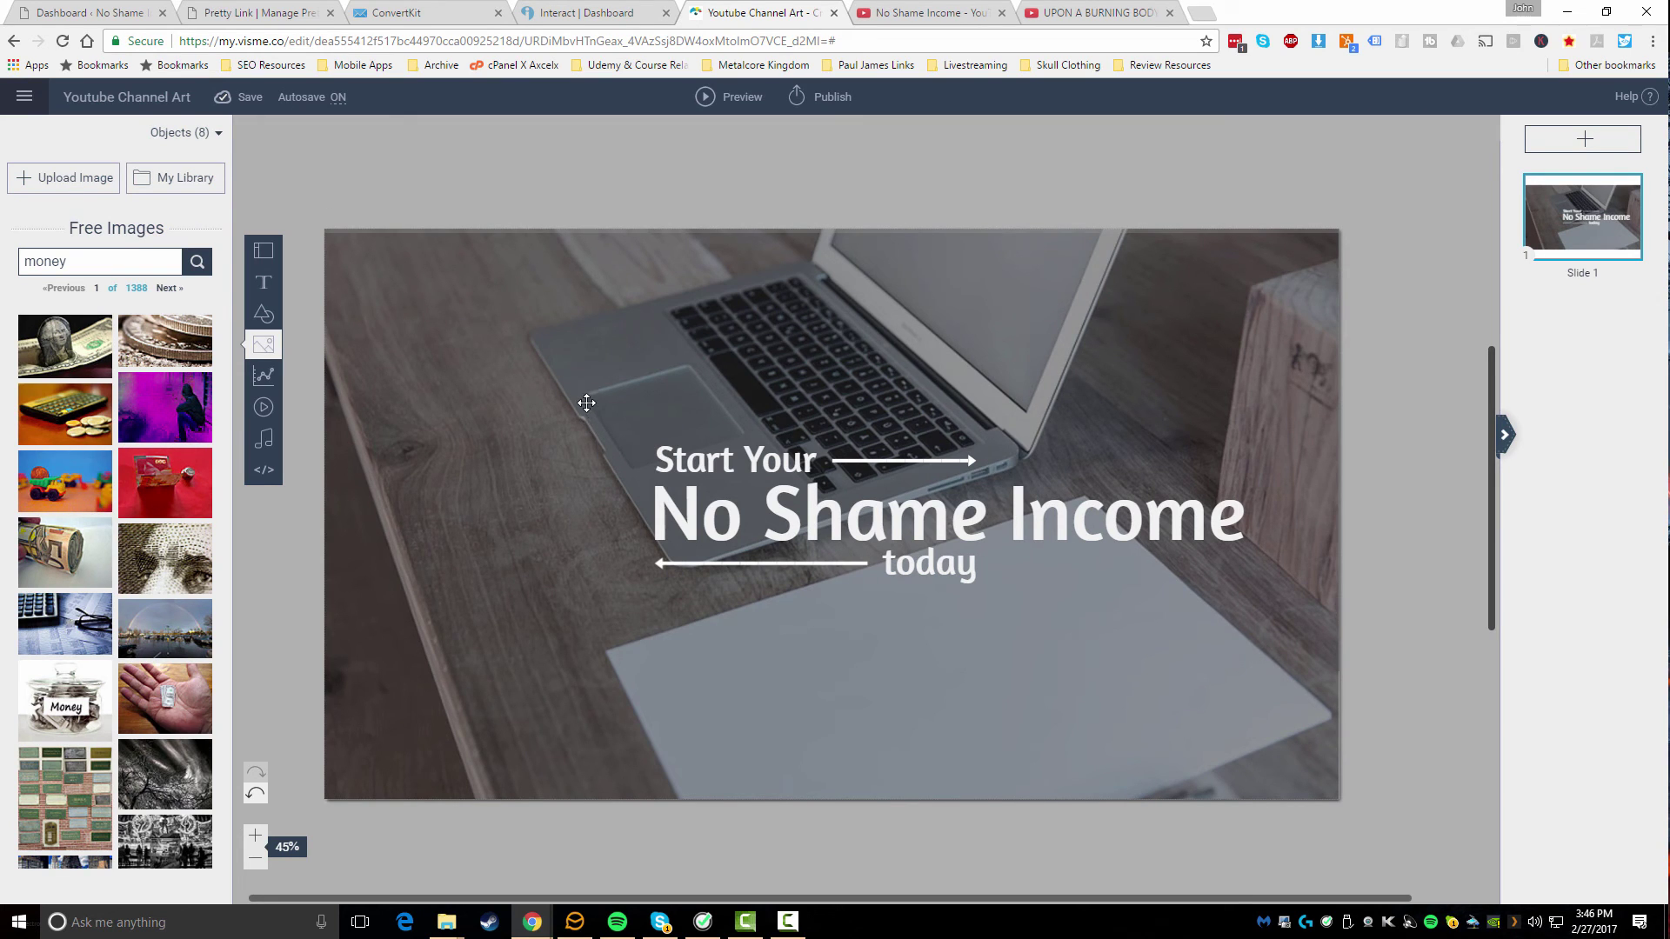
double_click(722, 463)
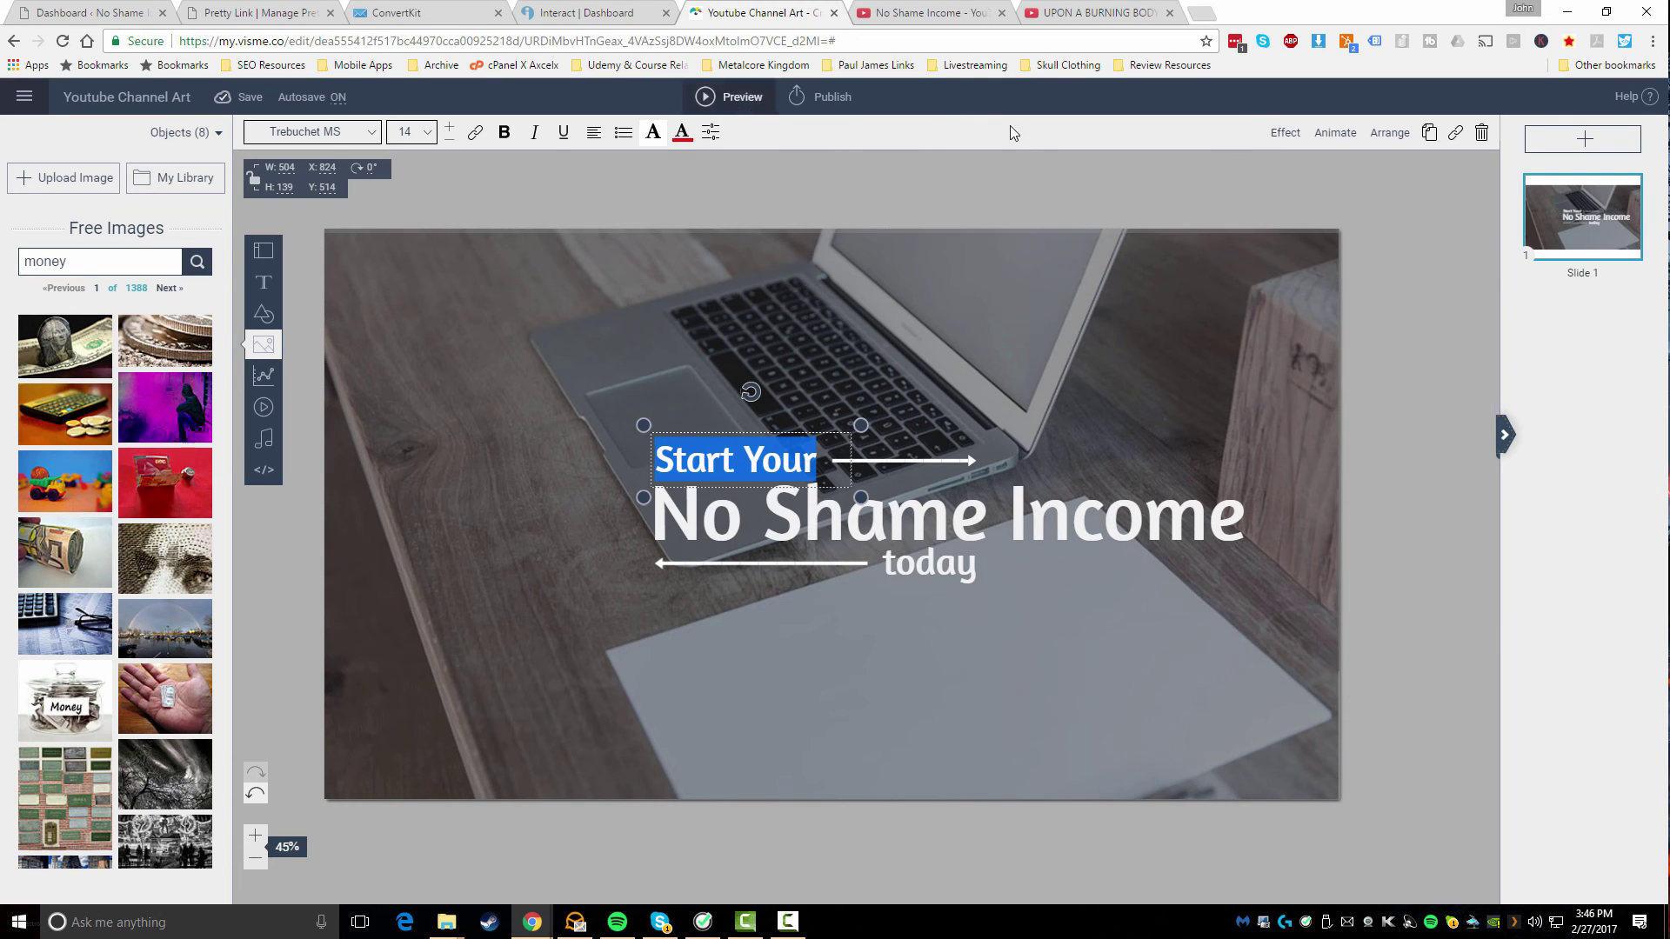
click(1284, 135)
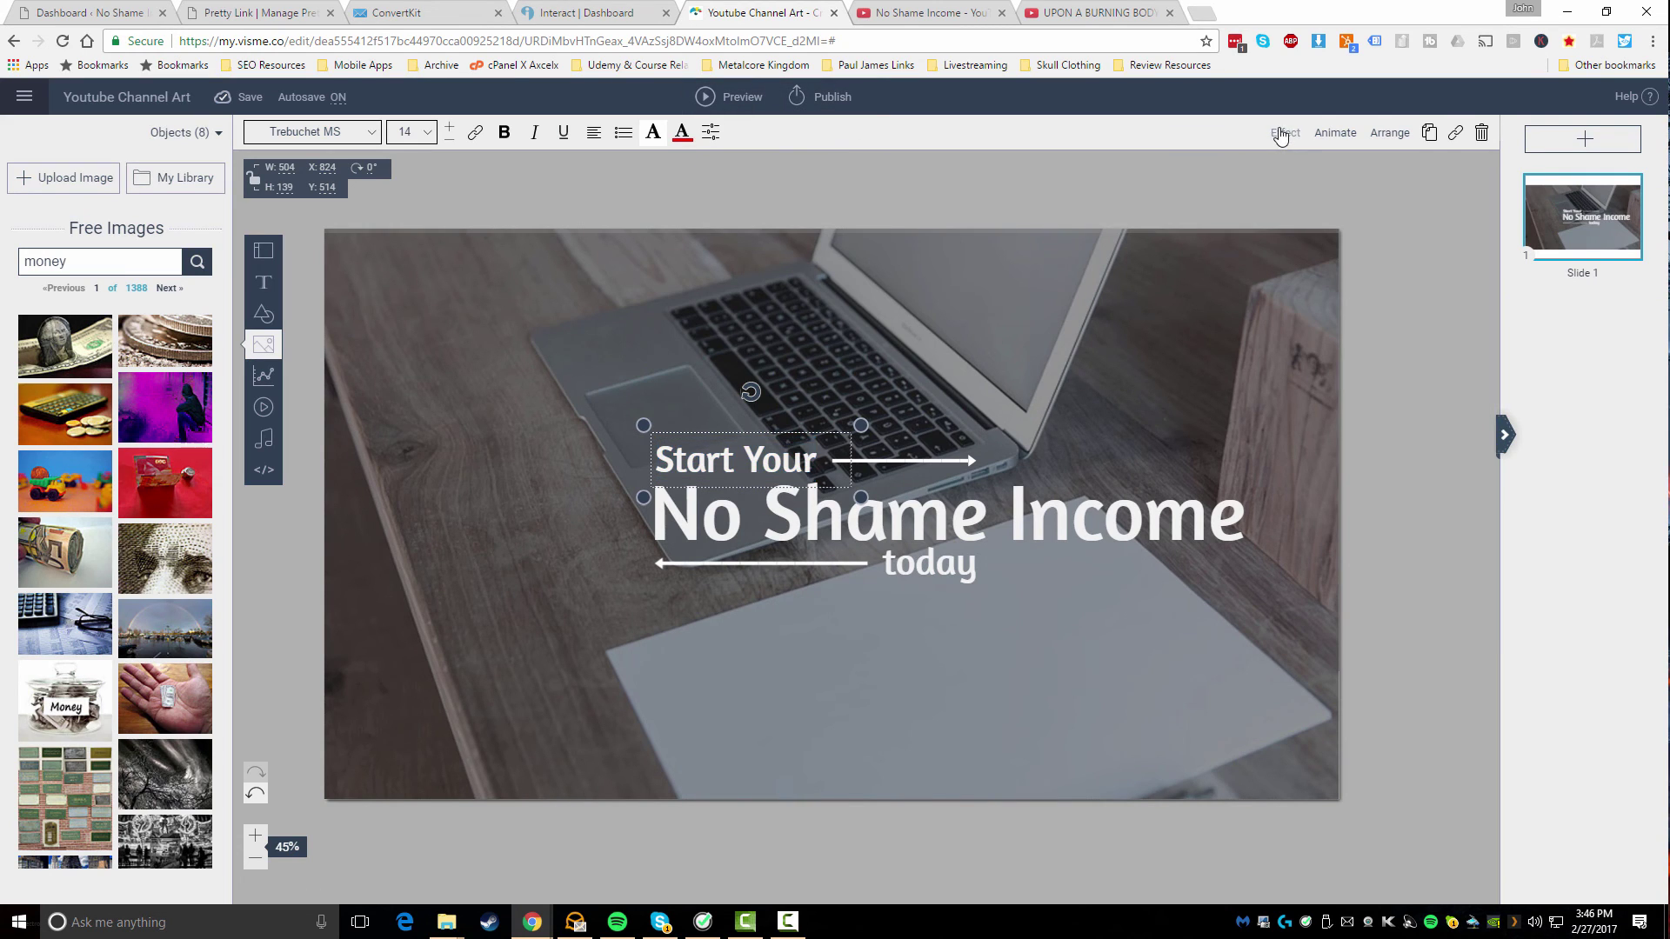
click(1433, 232)
click(399, 355)
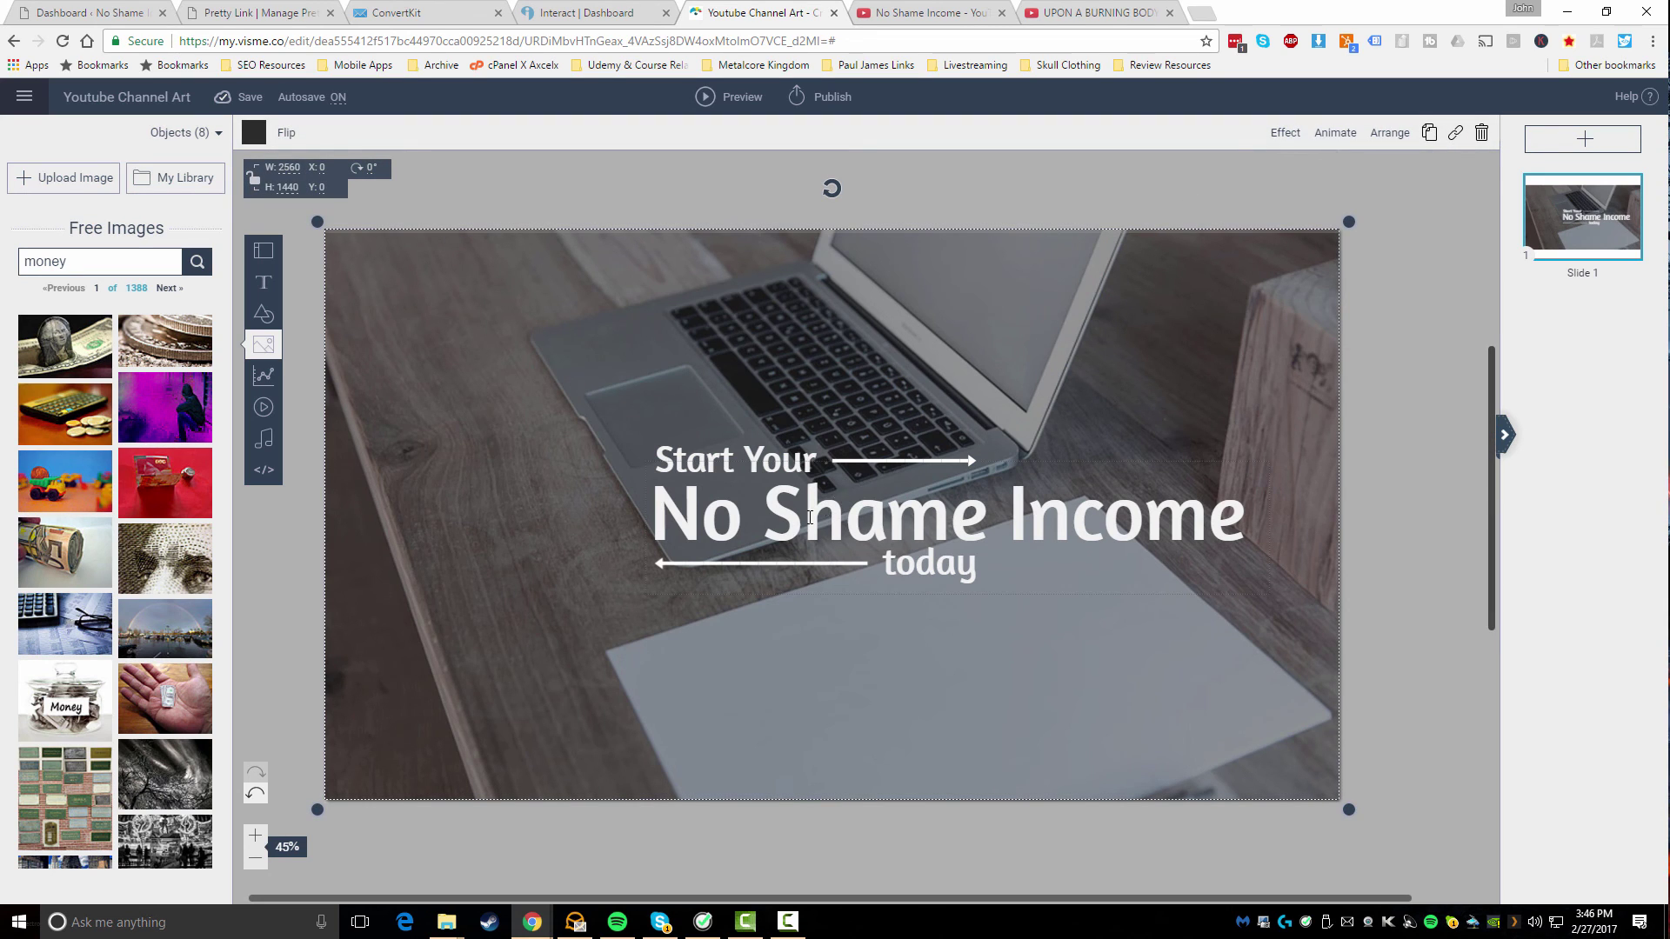
click(843, 498)
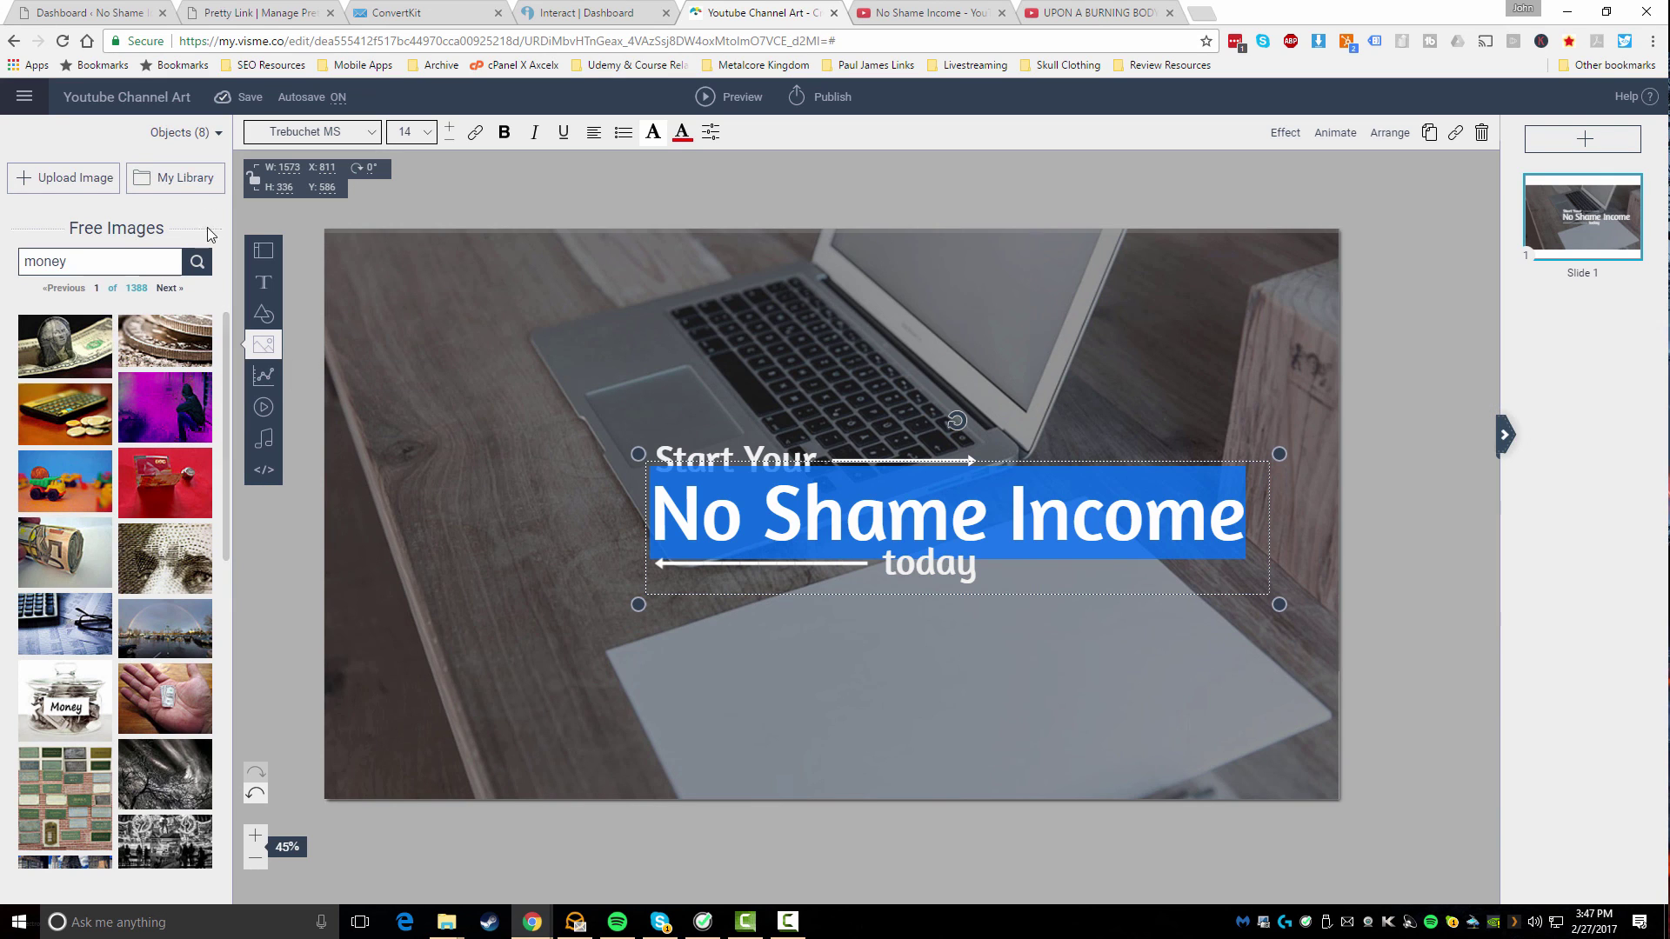
scroll(162, 491, down, 2)
scroll(162, 491, up, 2)
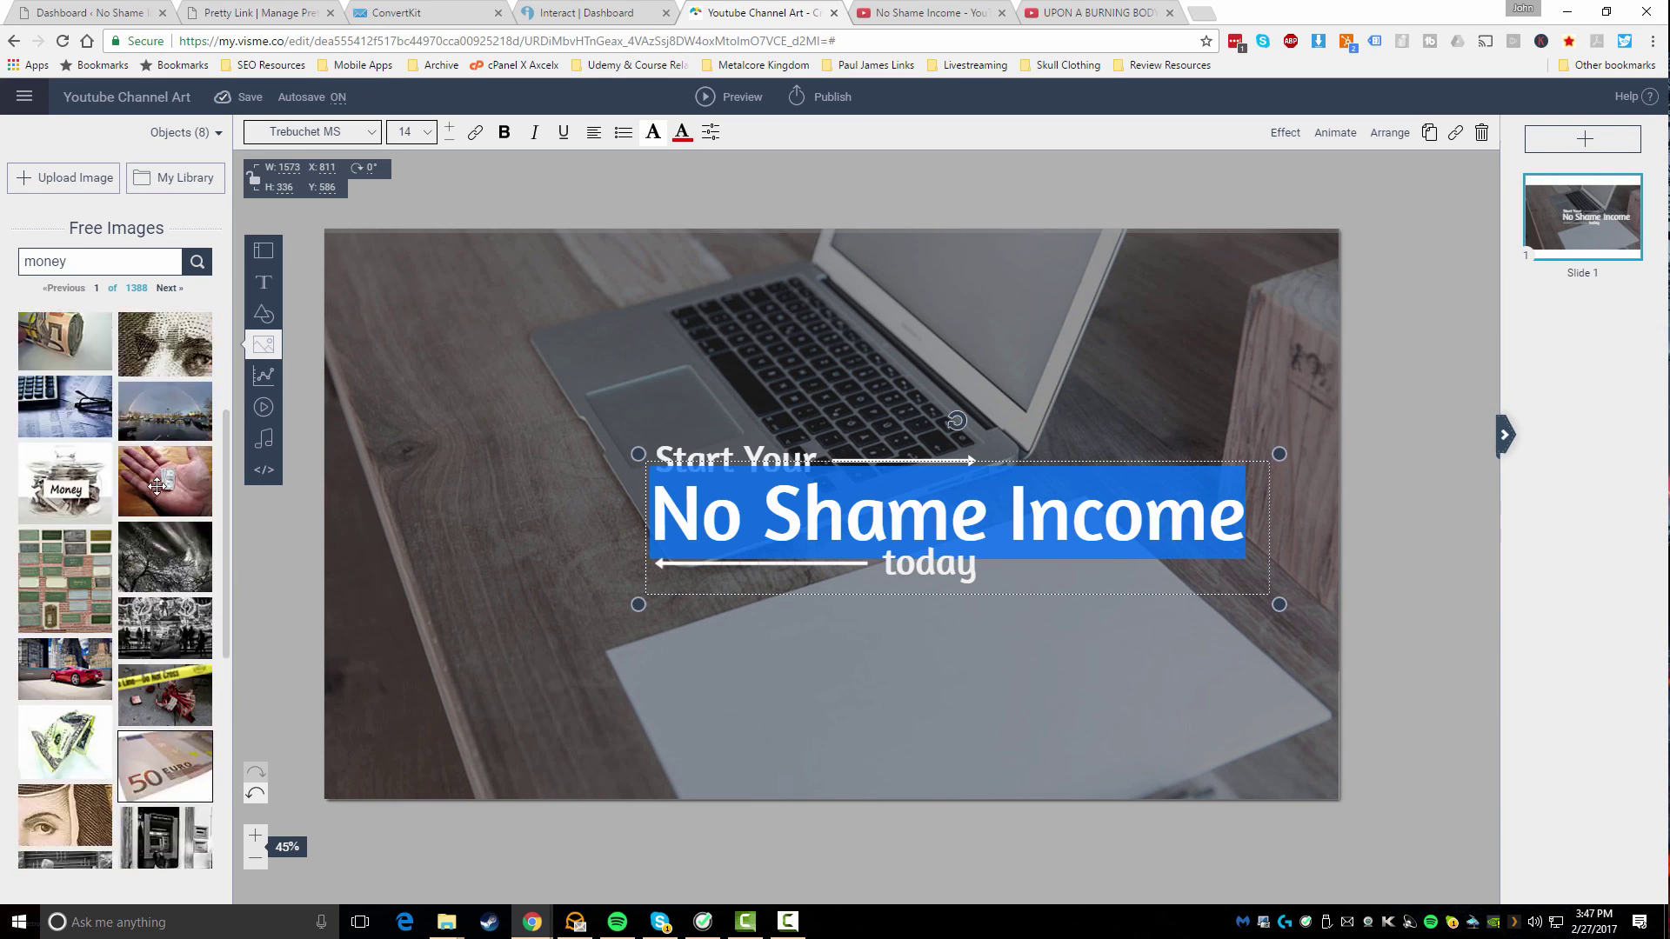